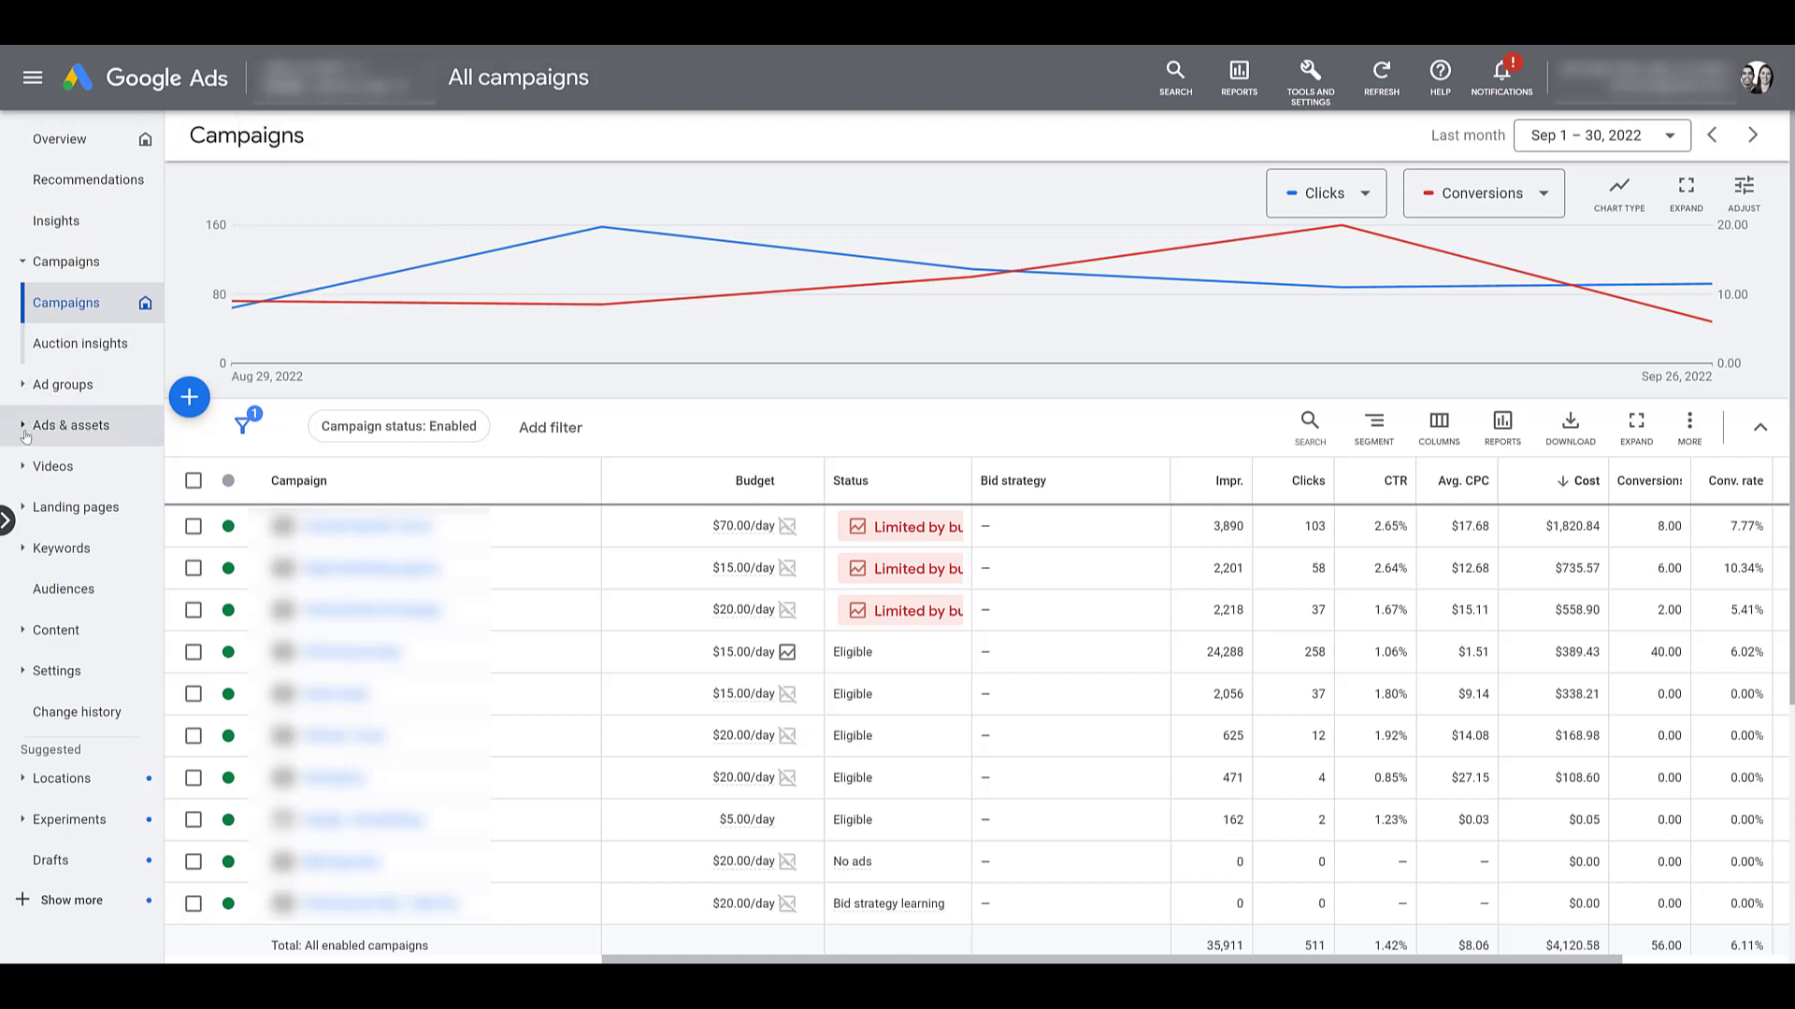
- Open the Assets report from Ads & assets to list callouts, structured snippets and sitelinks
left_click(83, 432)
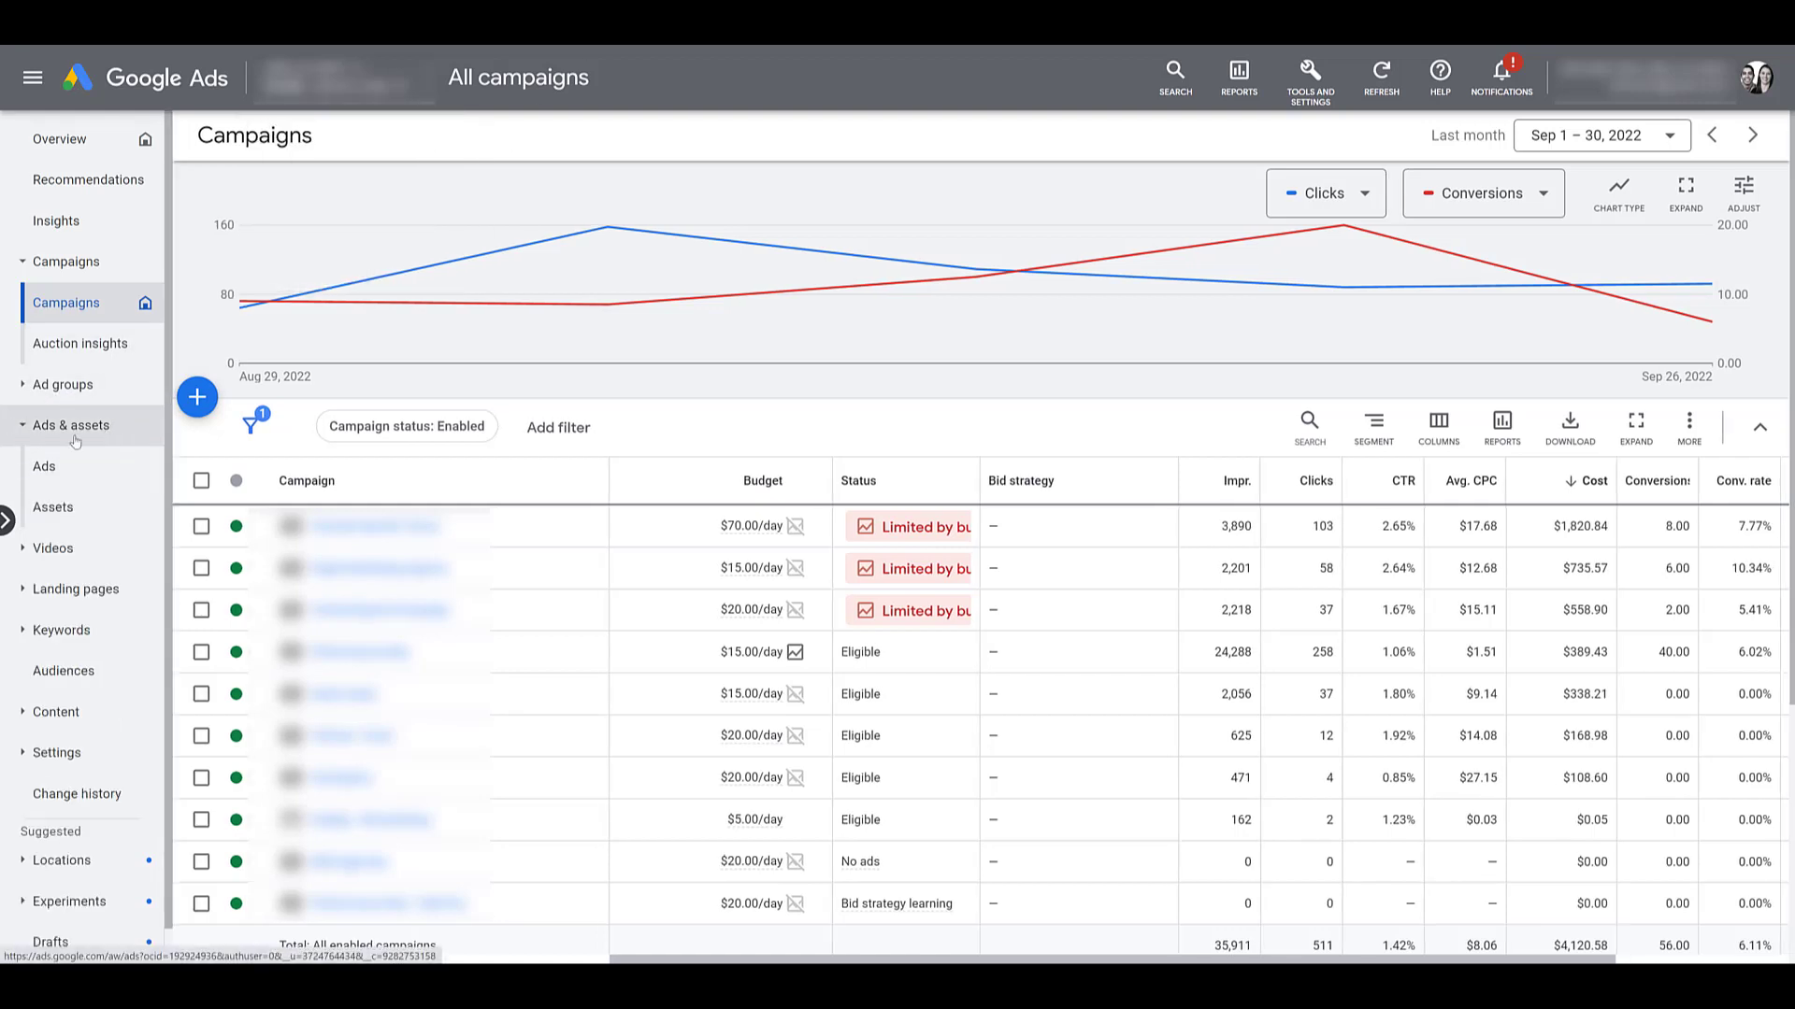
left_click(121, 519)
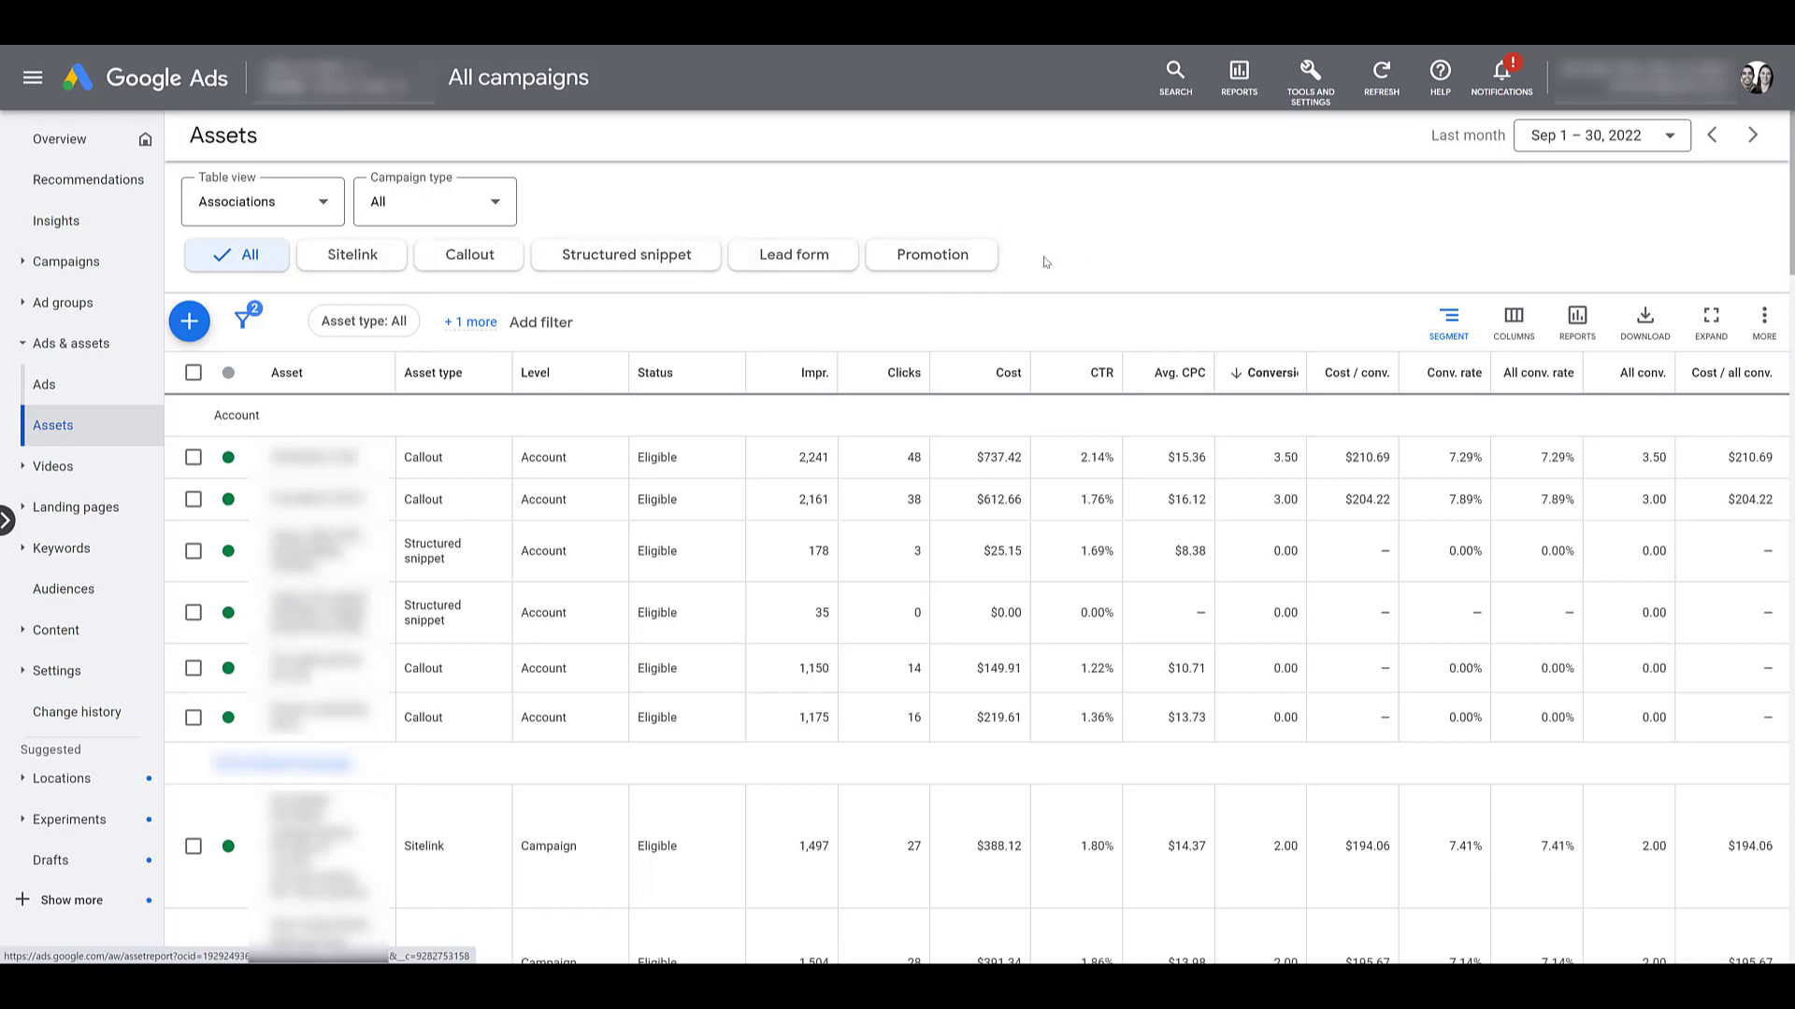
- Filter assets by campaign type Search, Display, then Video, finishing on Performance Max
left_click(490, 208)
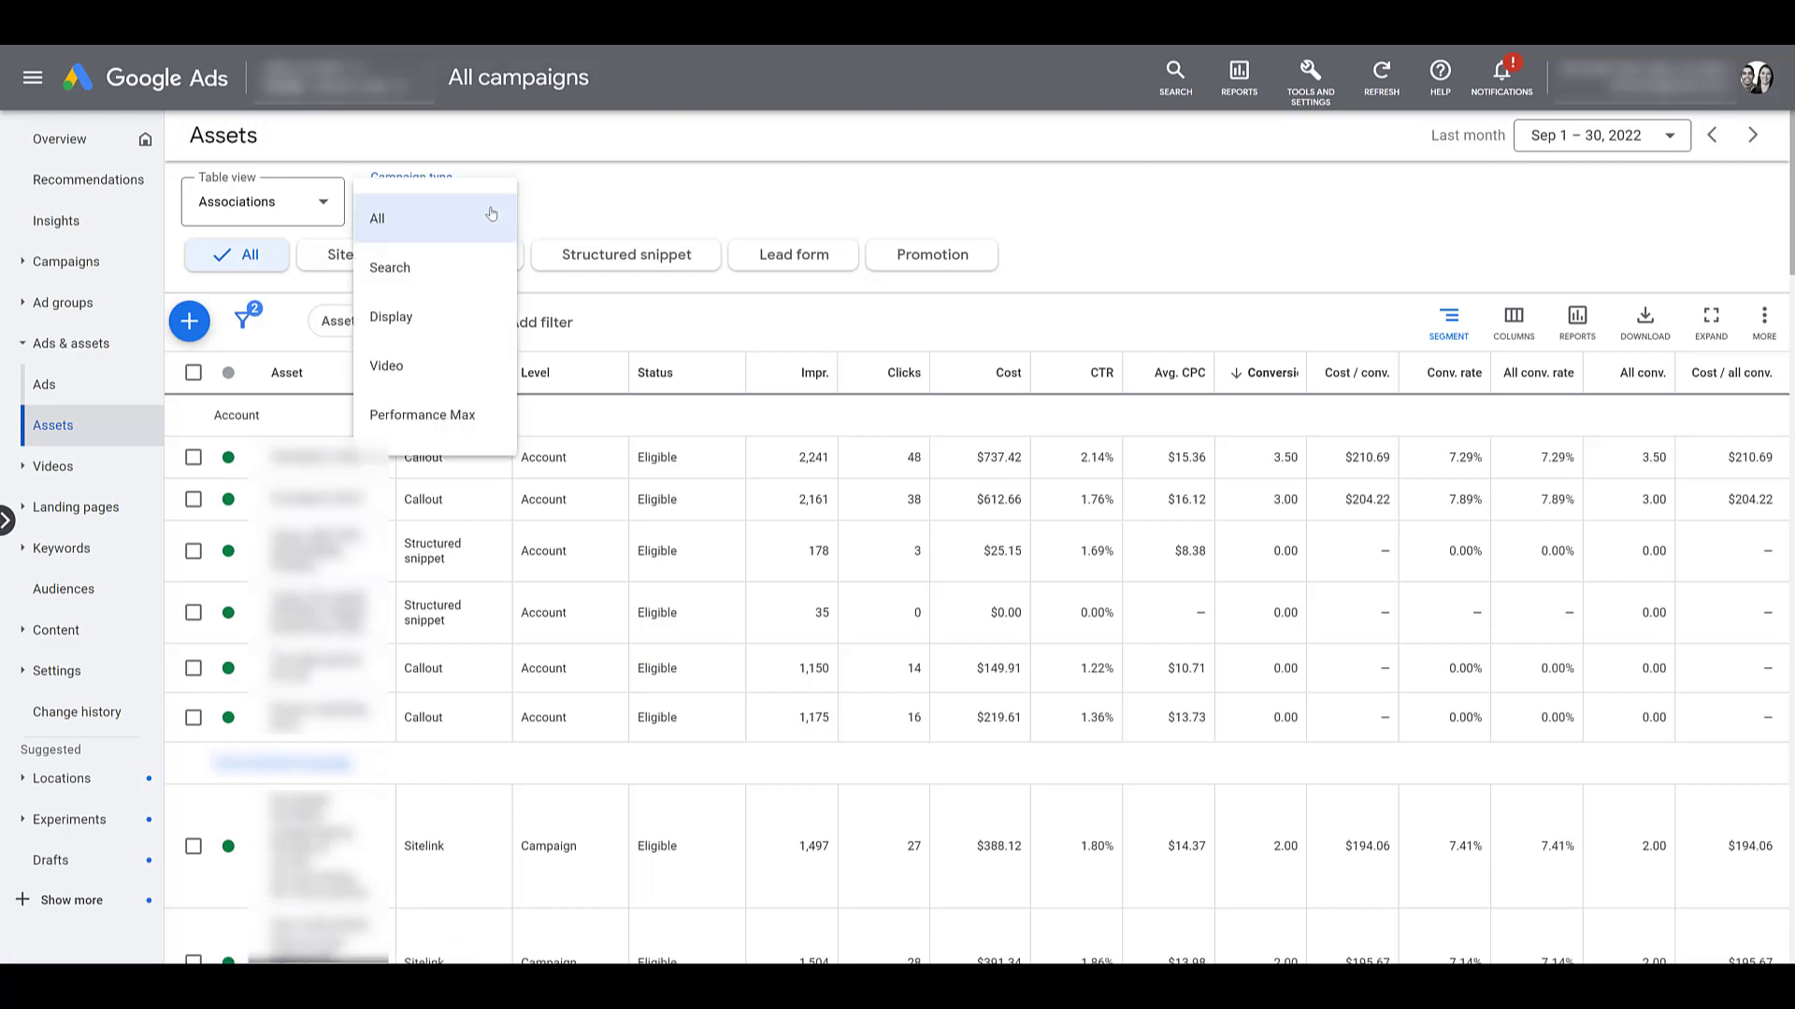
left_click(486, 267)
left_click(469, 331)
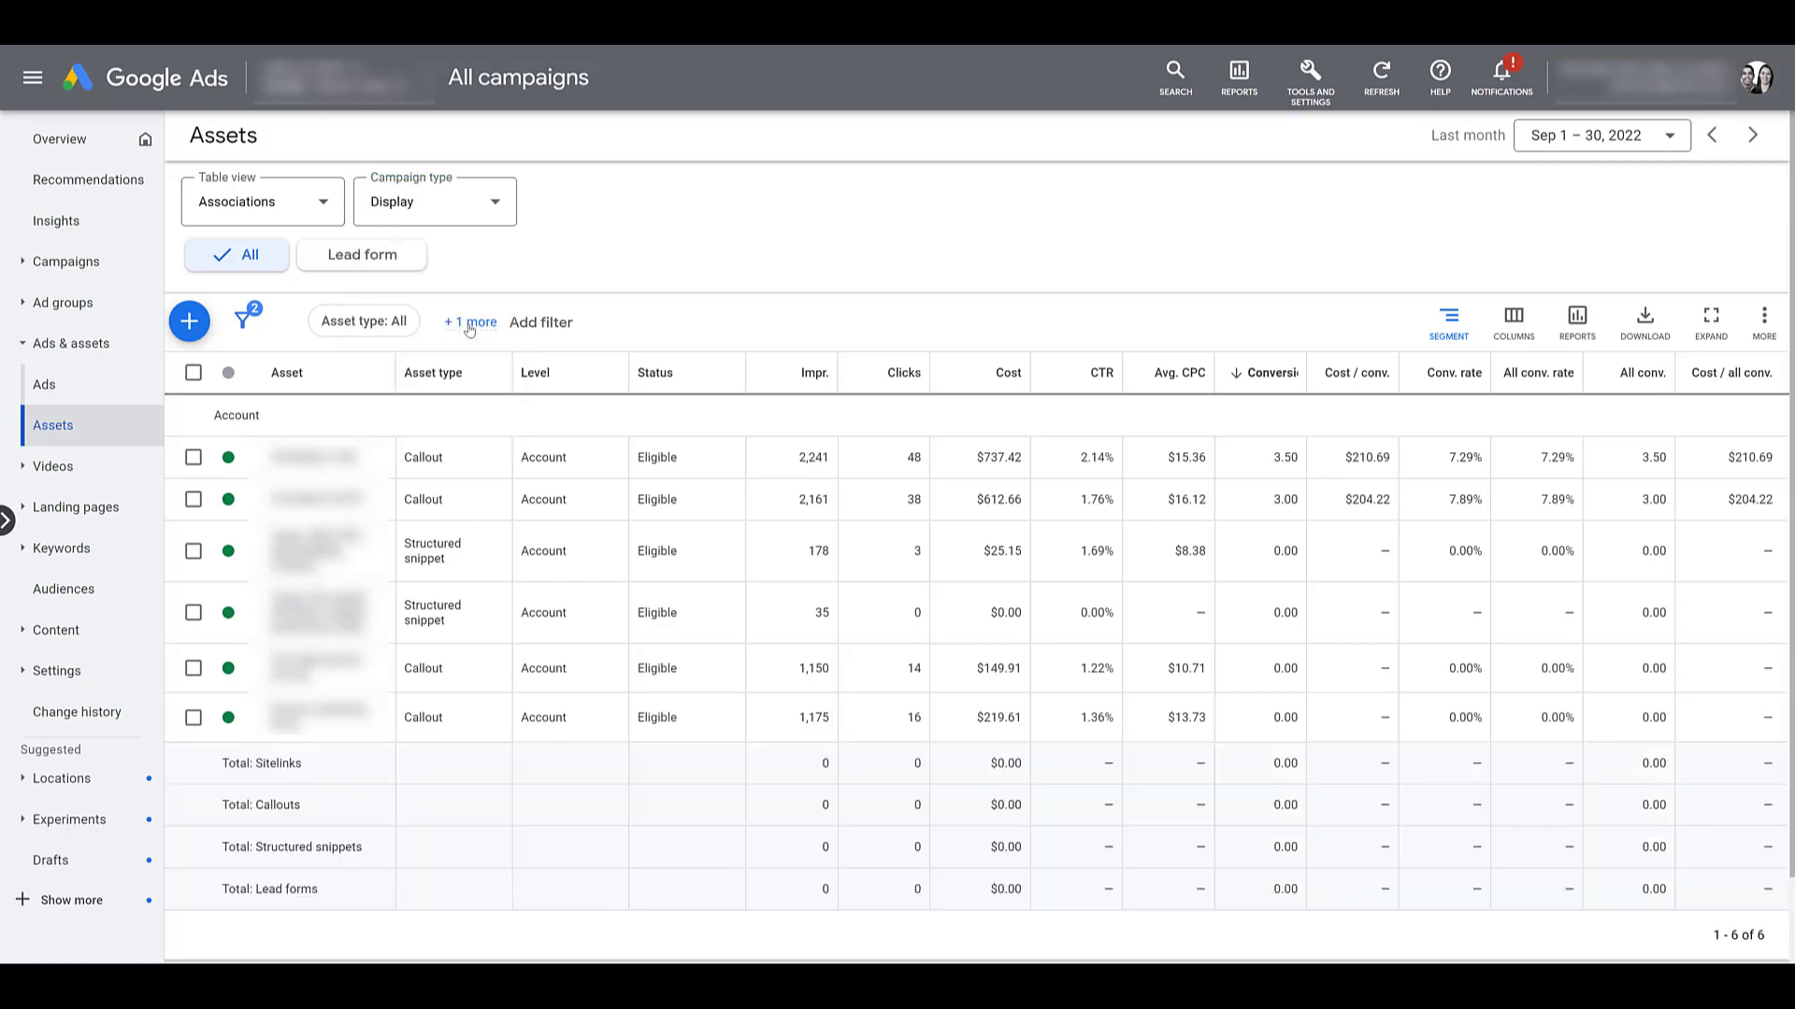
left_click(477, 219)
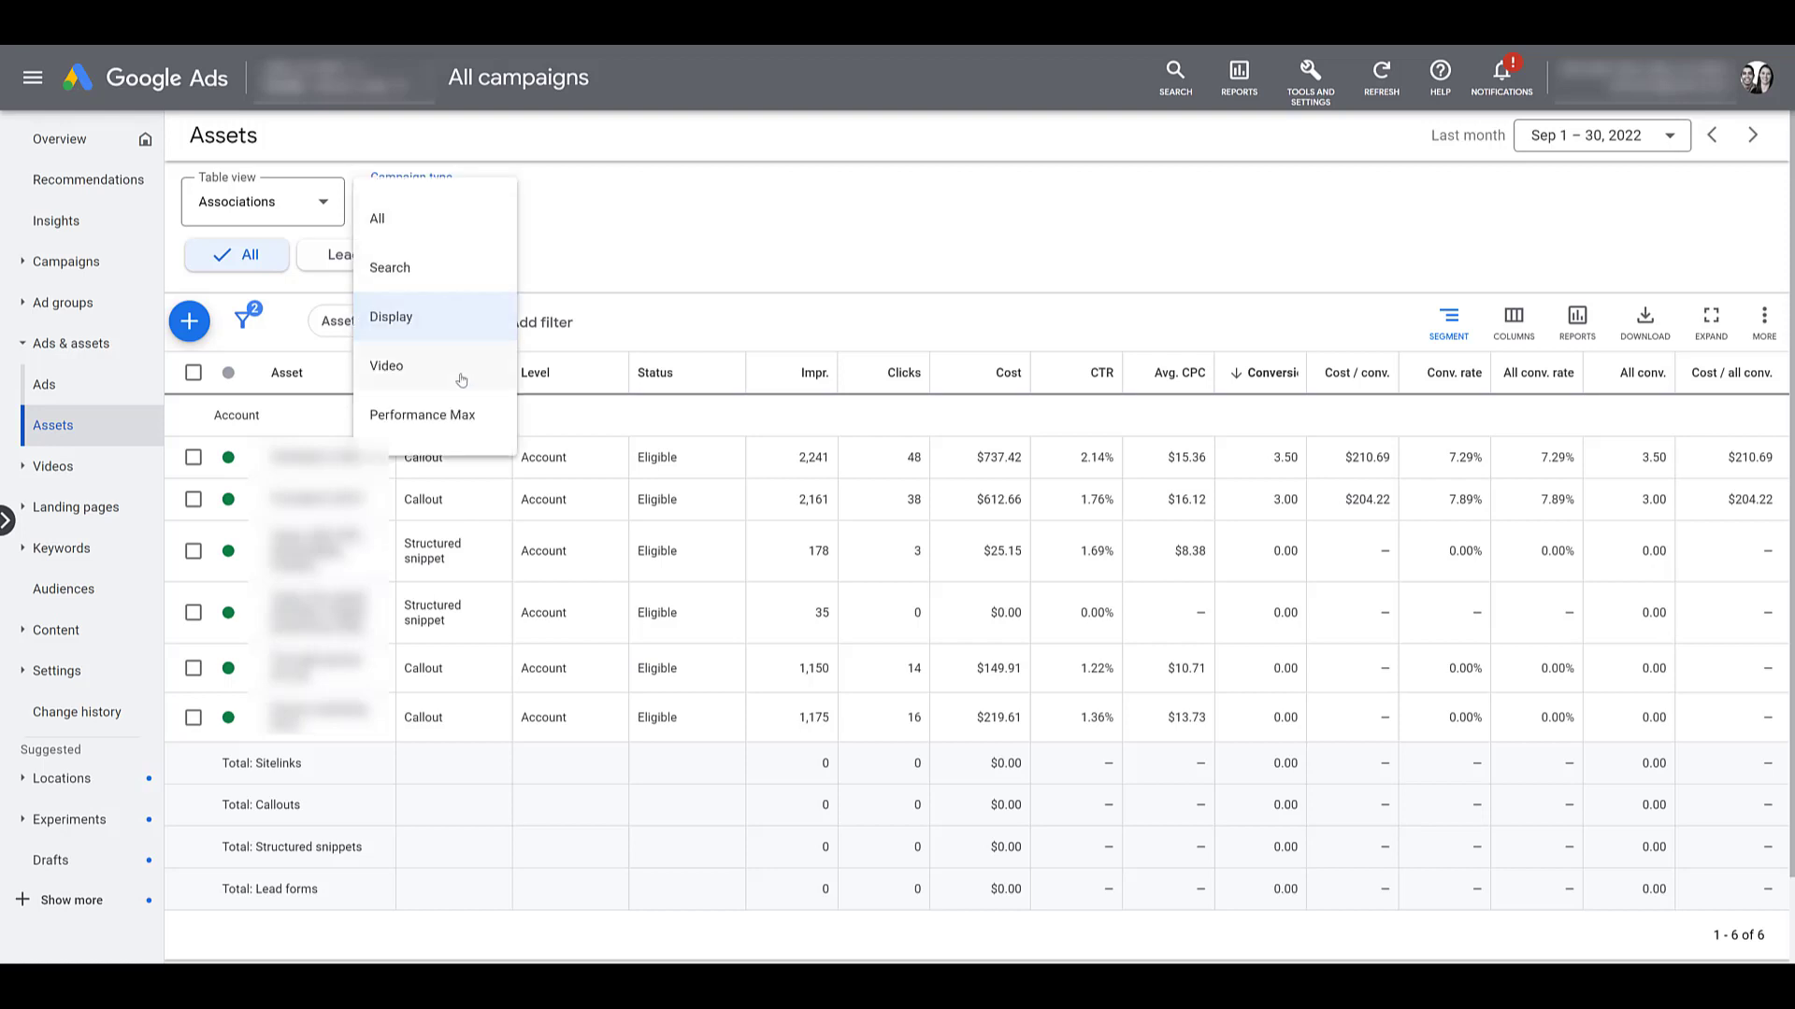
left_click(386, 366)
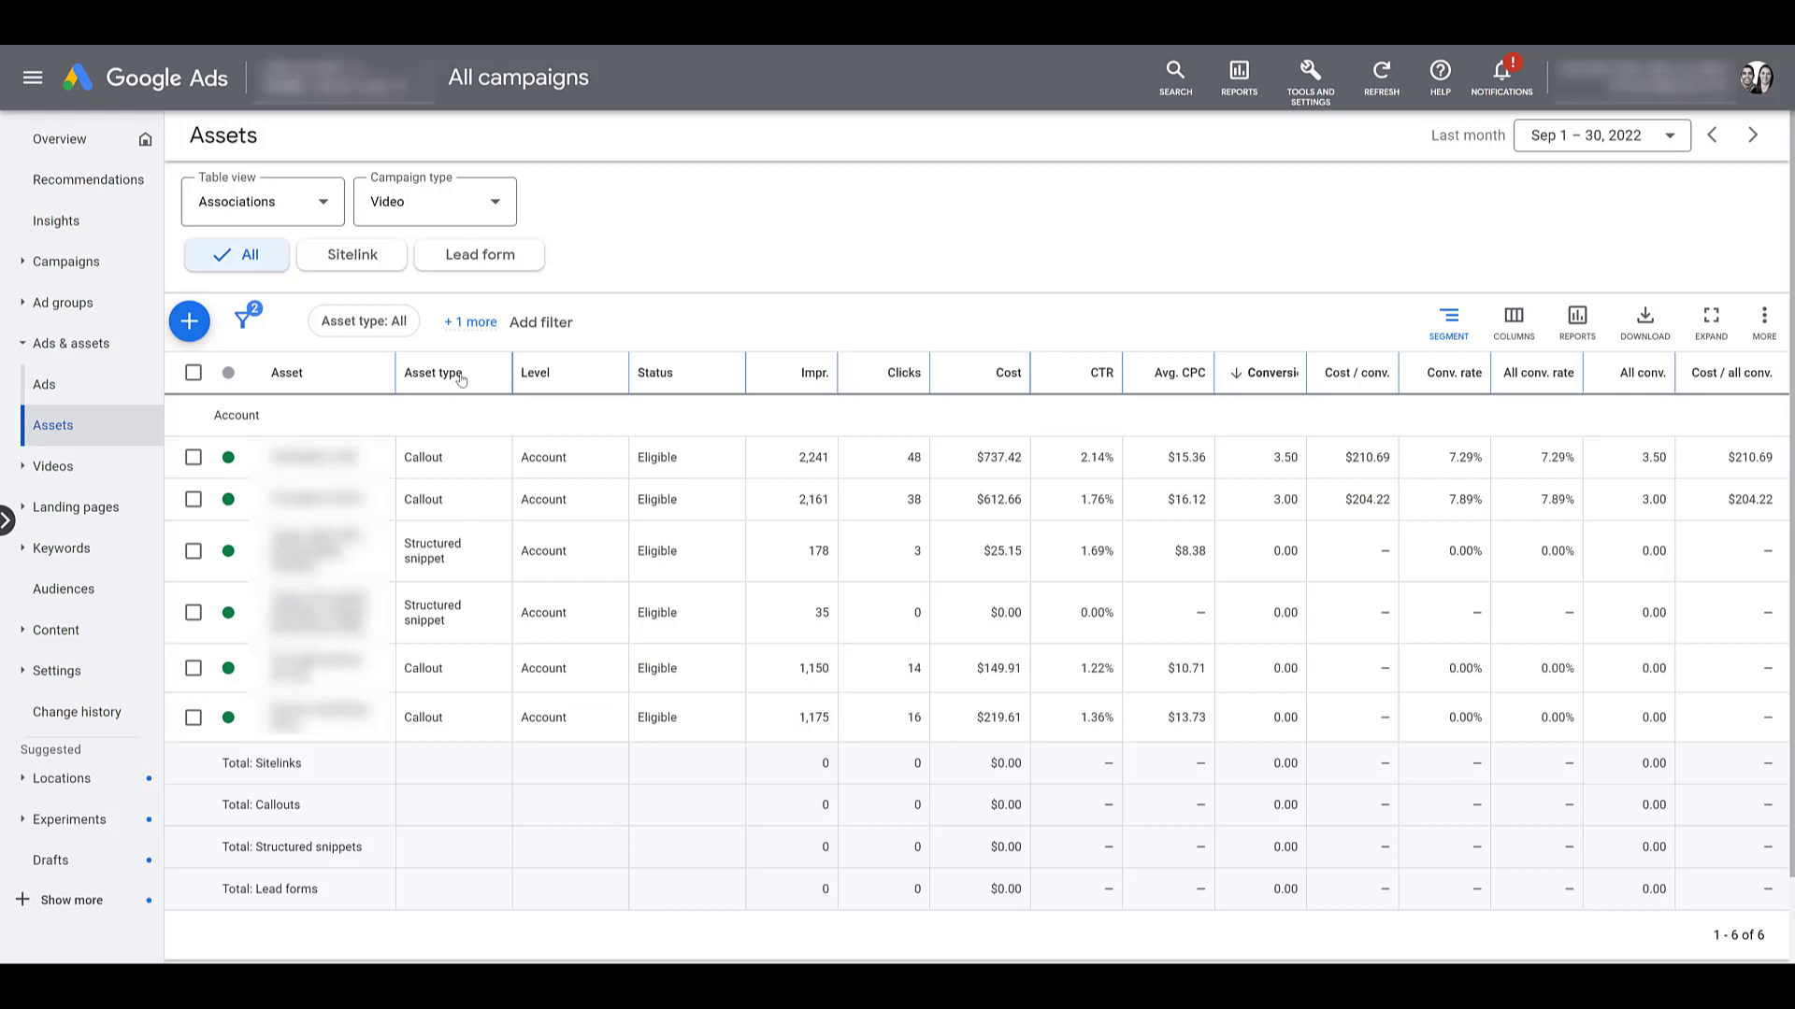
left_click(454, 222)
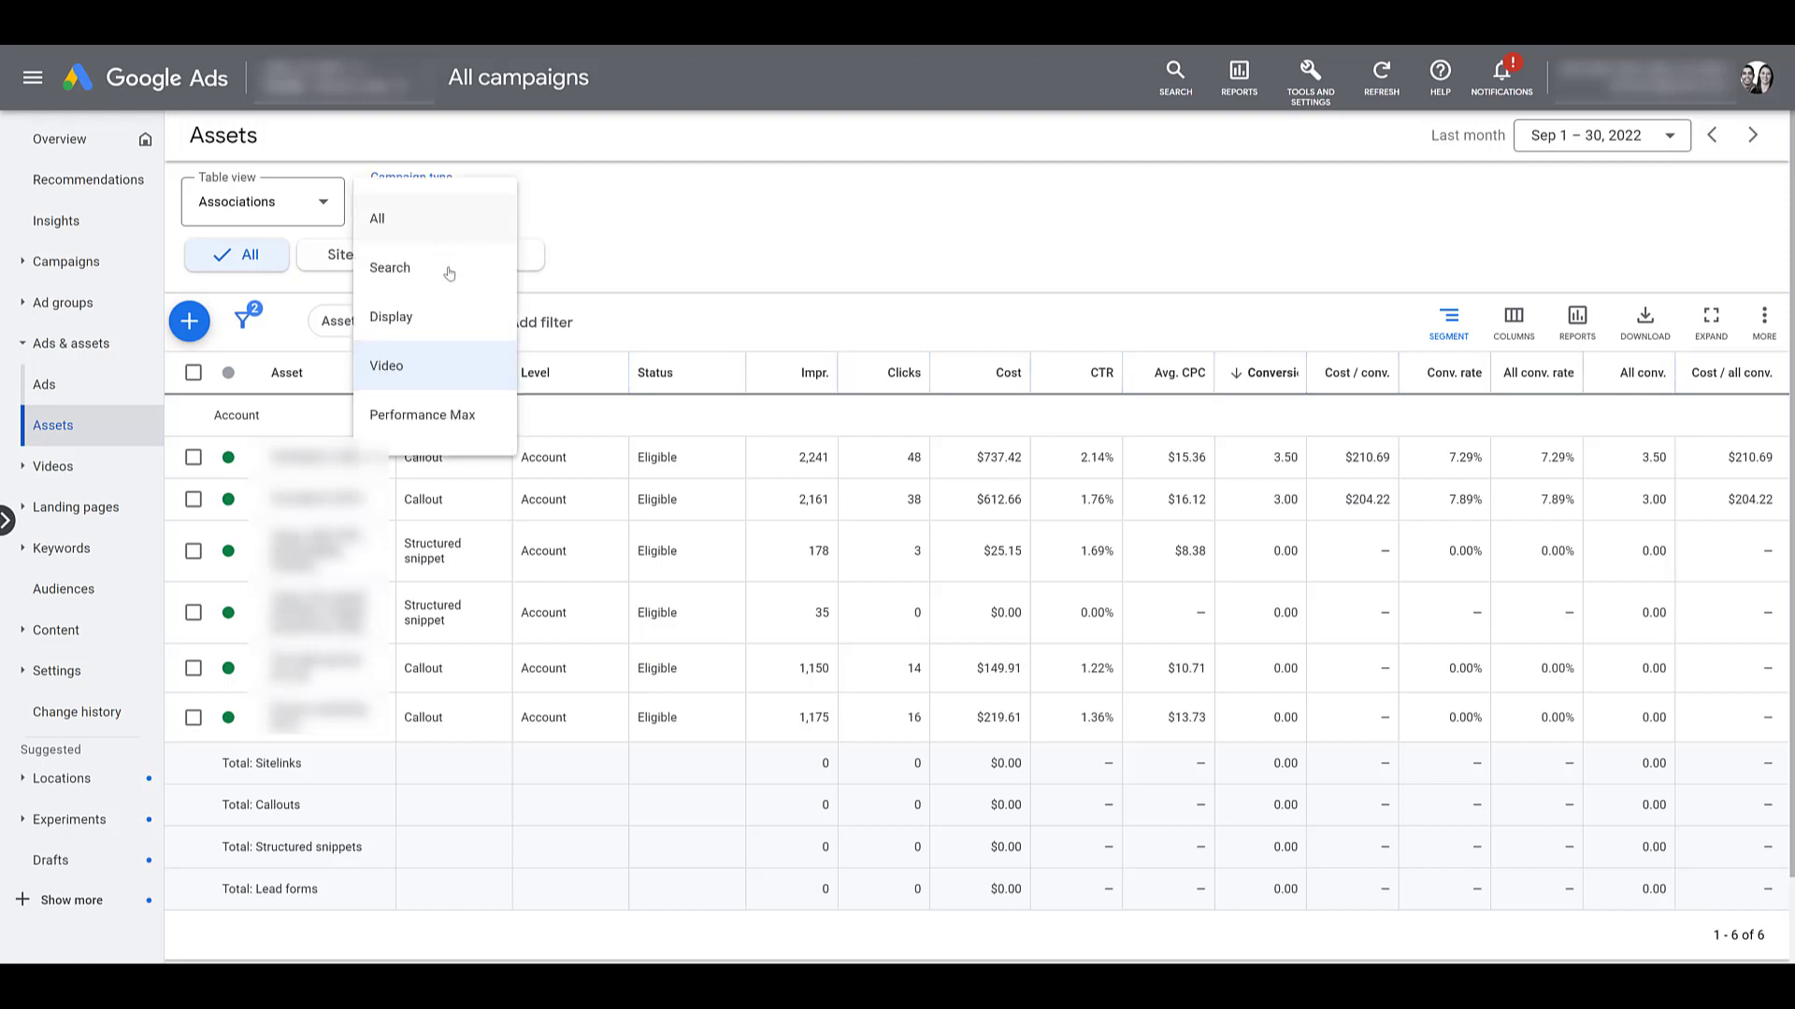
left_click(454, 418)
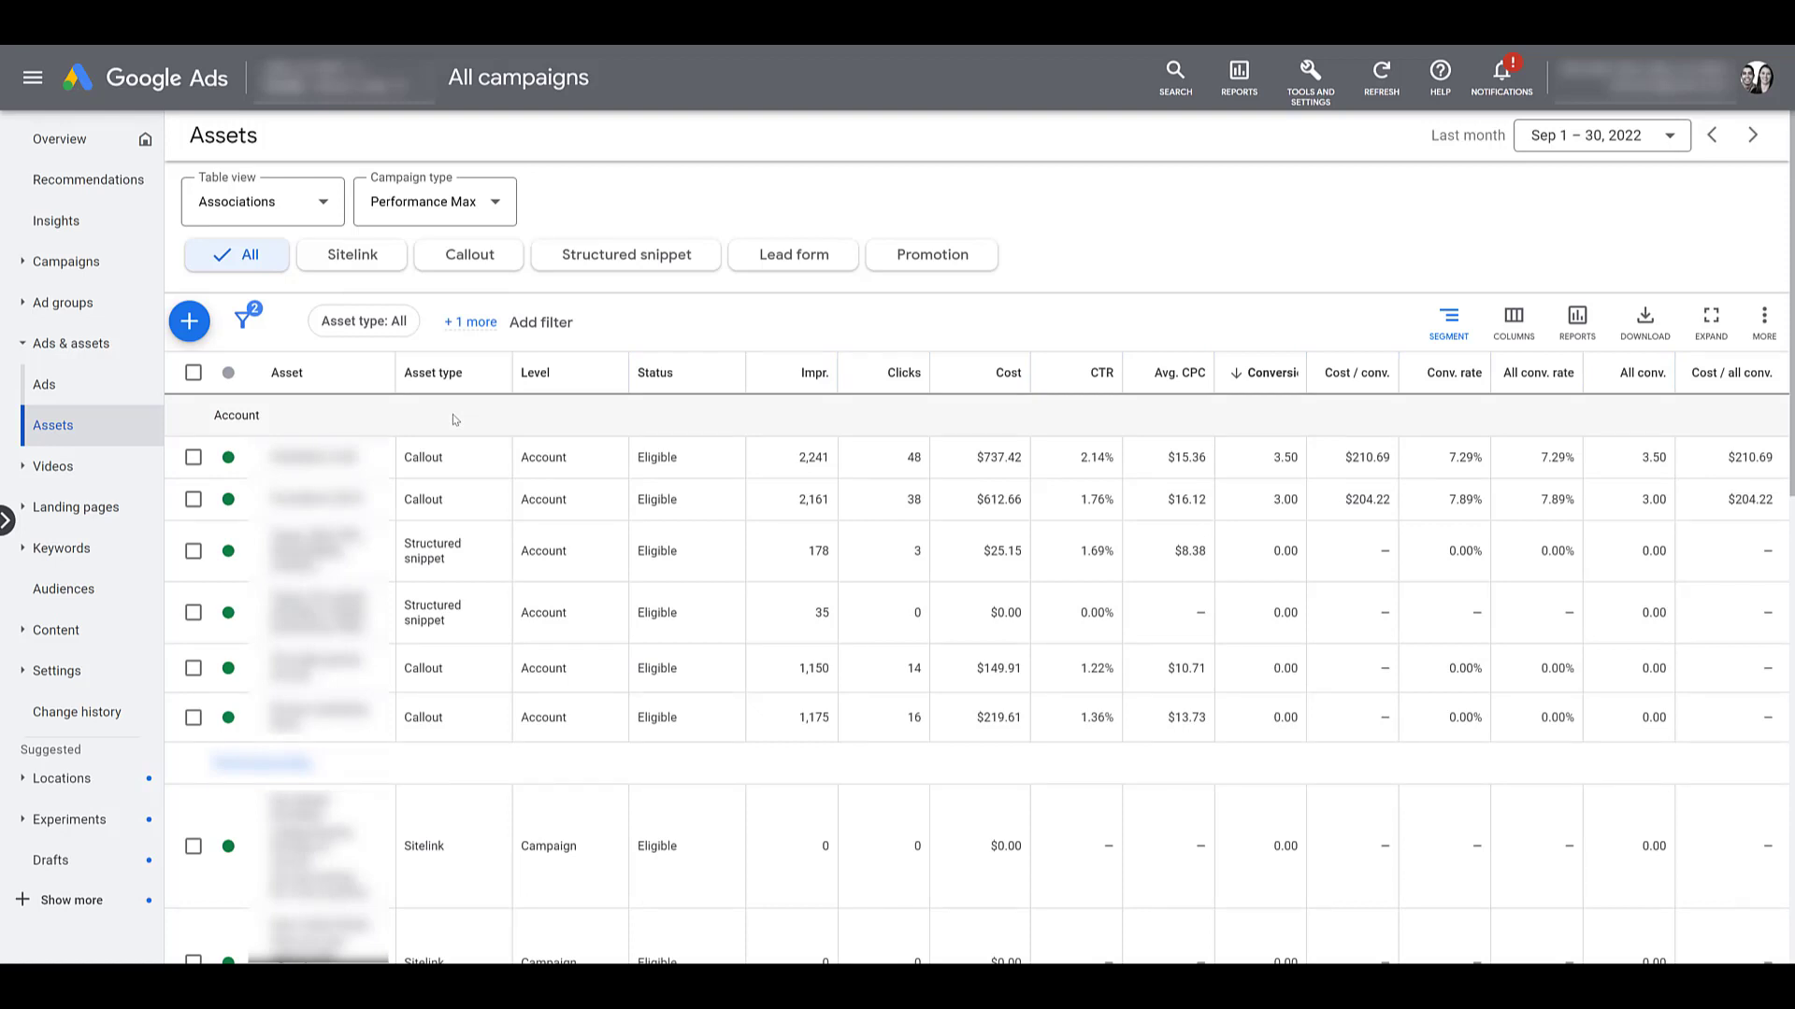
left_click(483, 221)
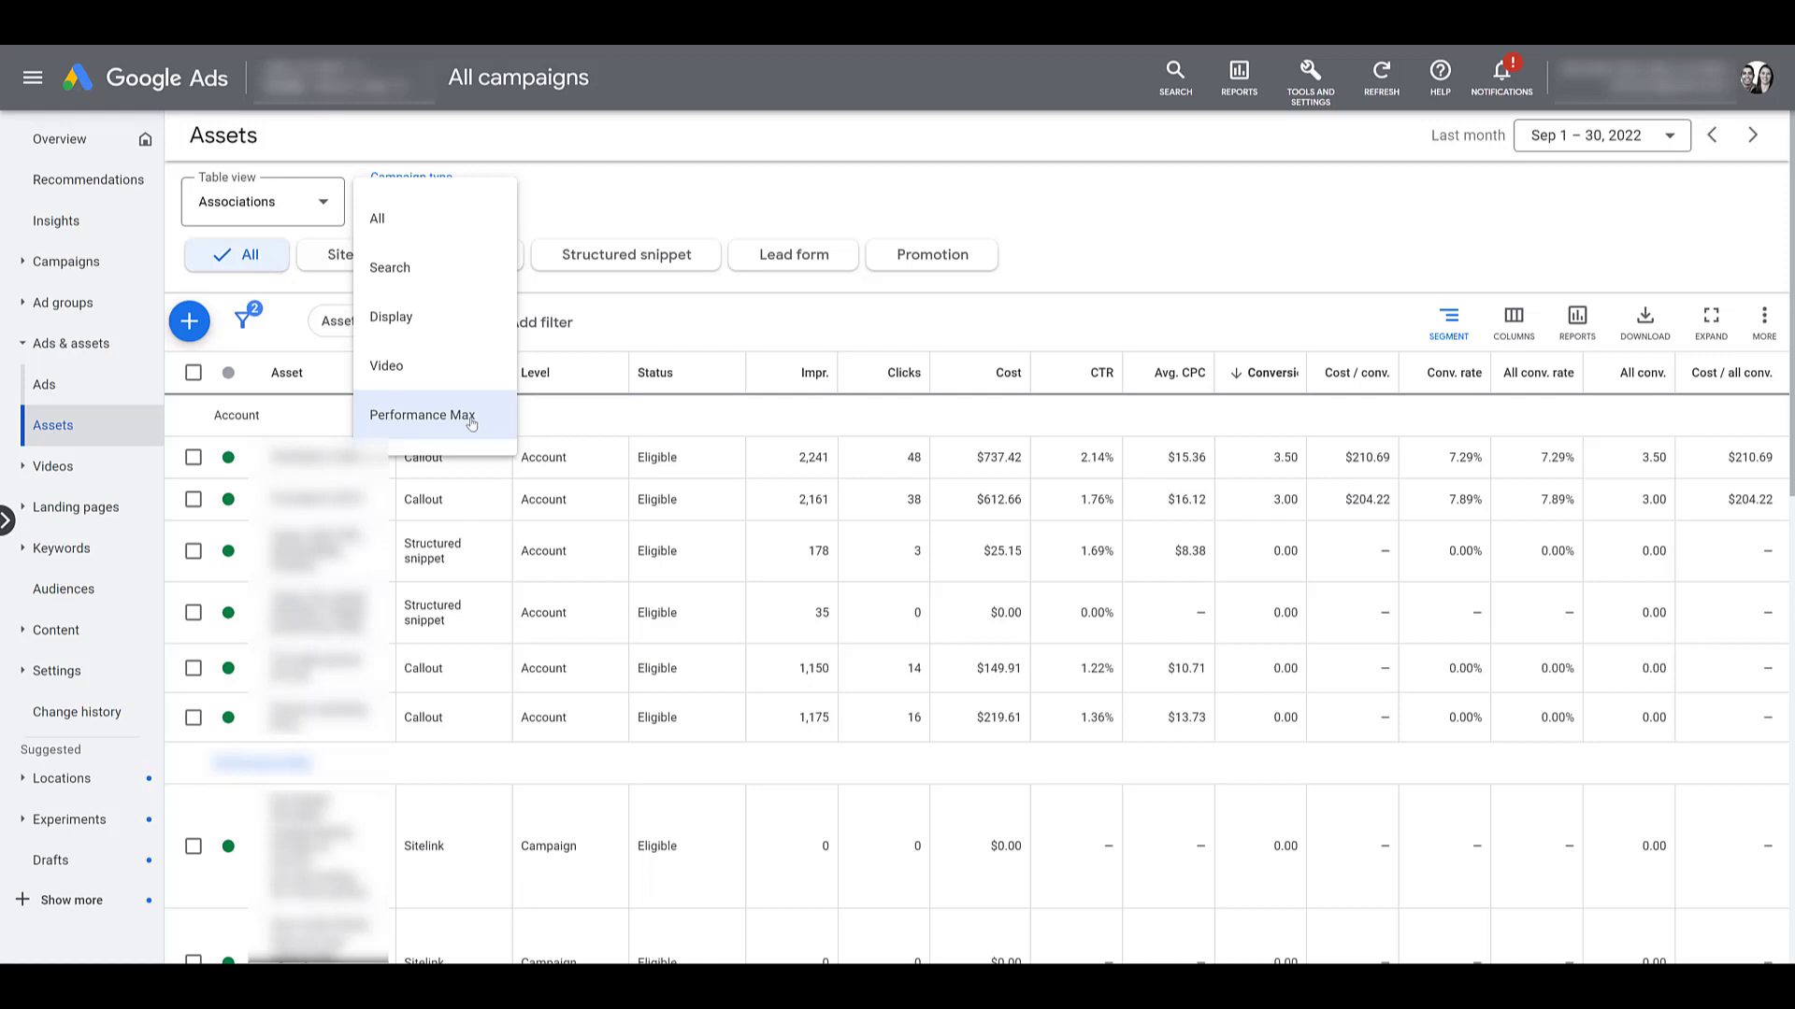
- Compare the Associations, Assets and Associations (legacy) table views of the asset list
left_click(601, 204)
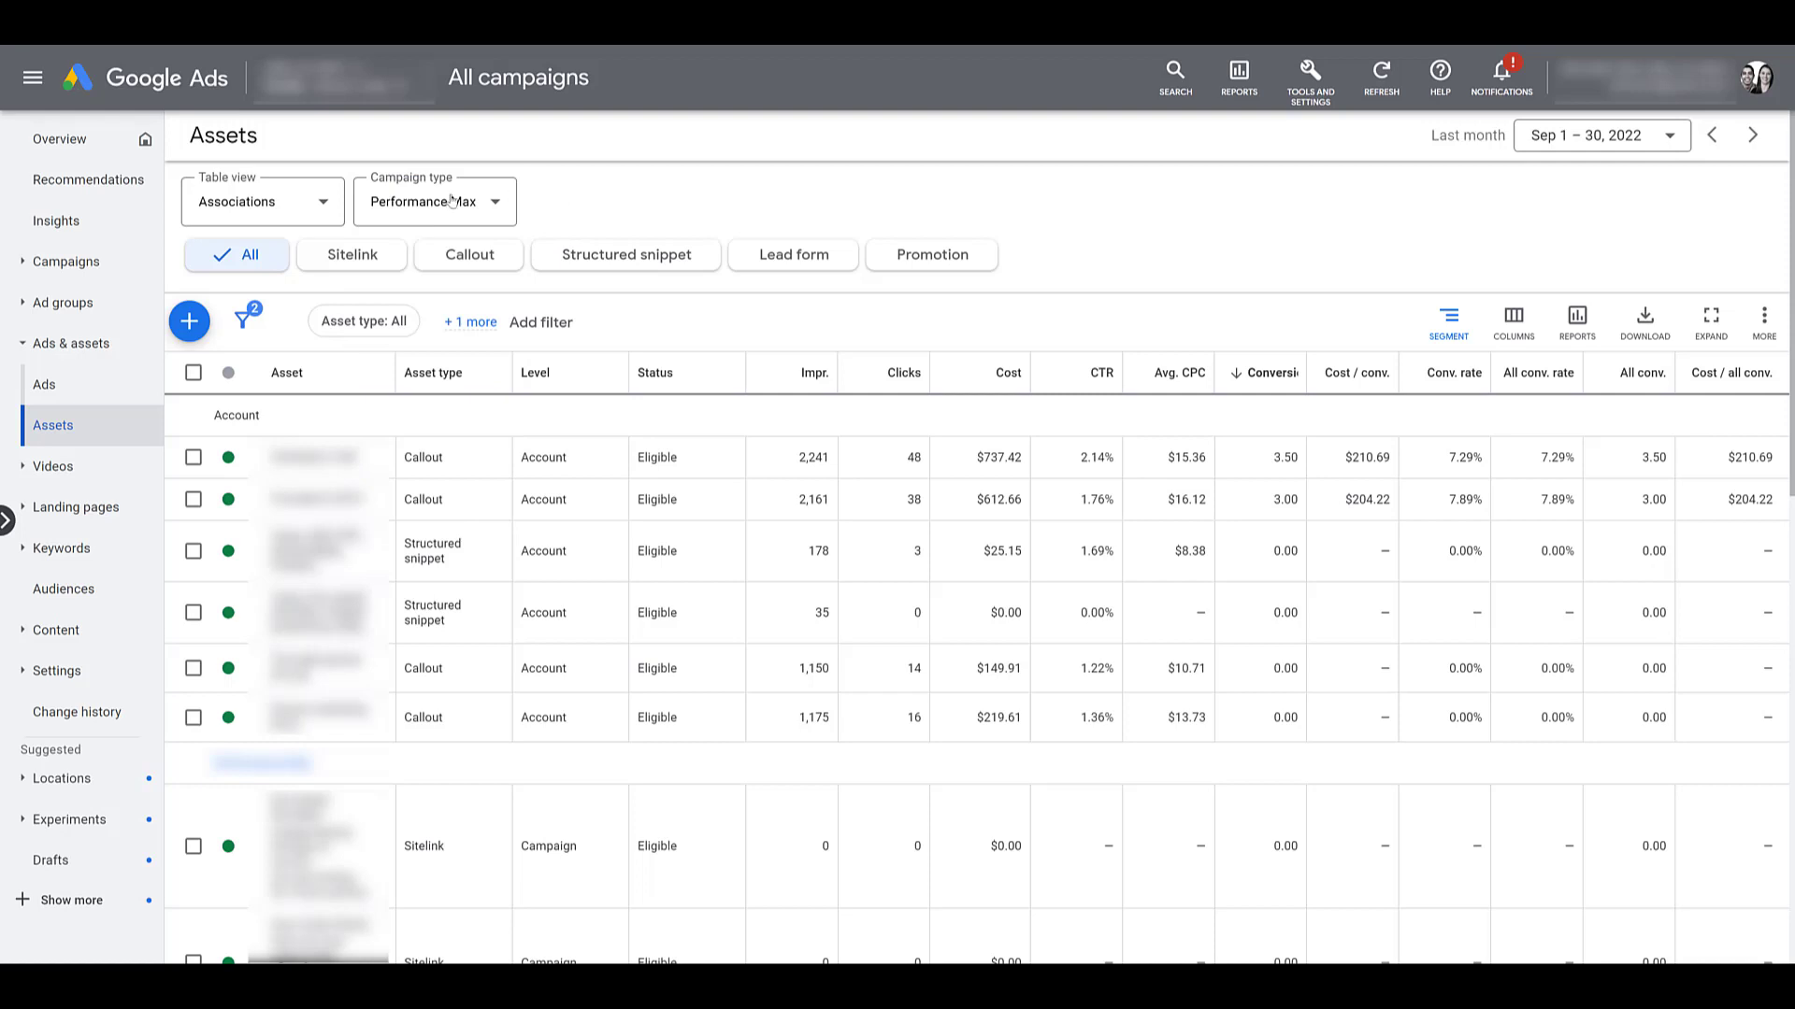
left_click(287, 205)
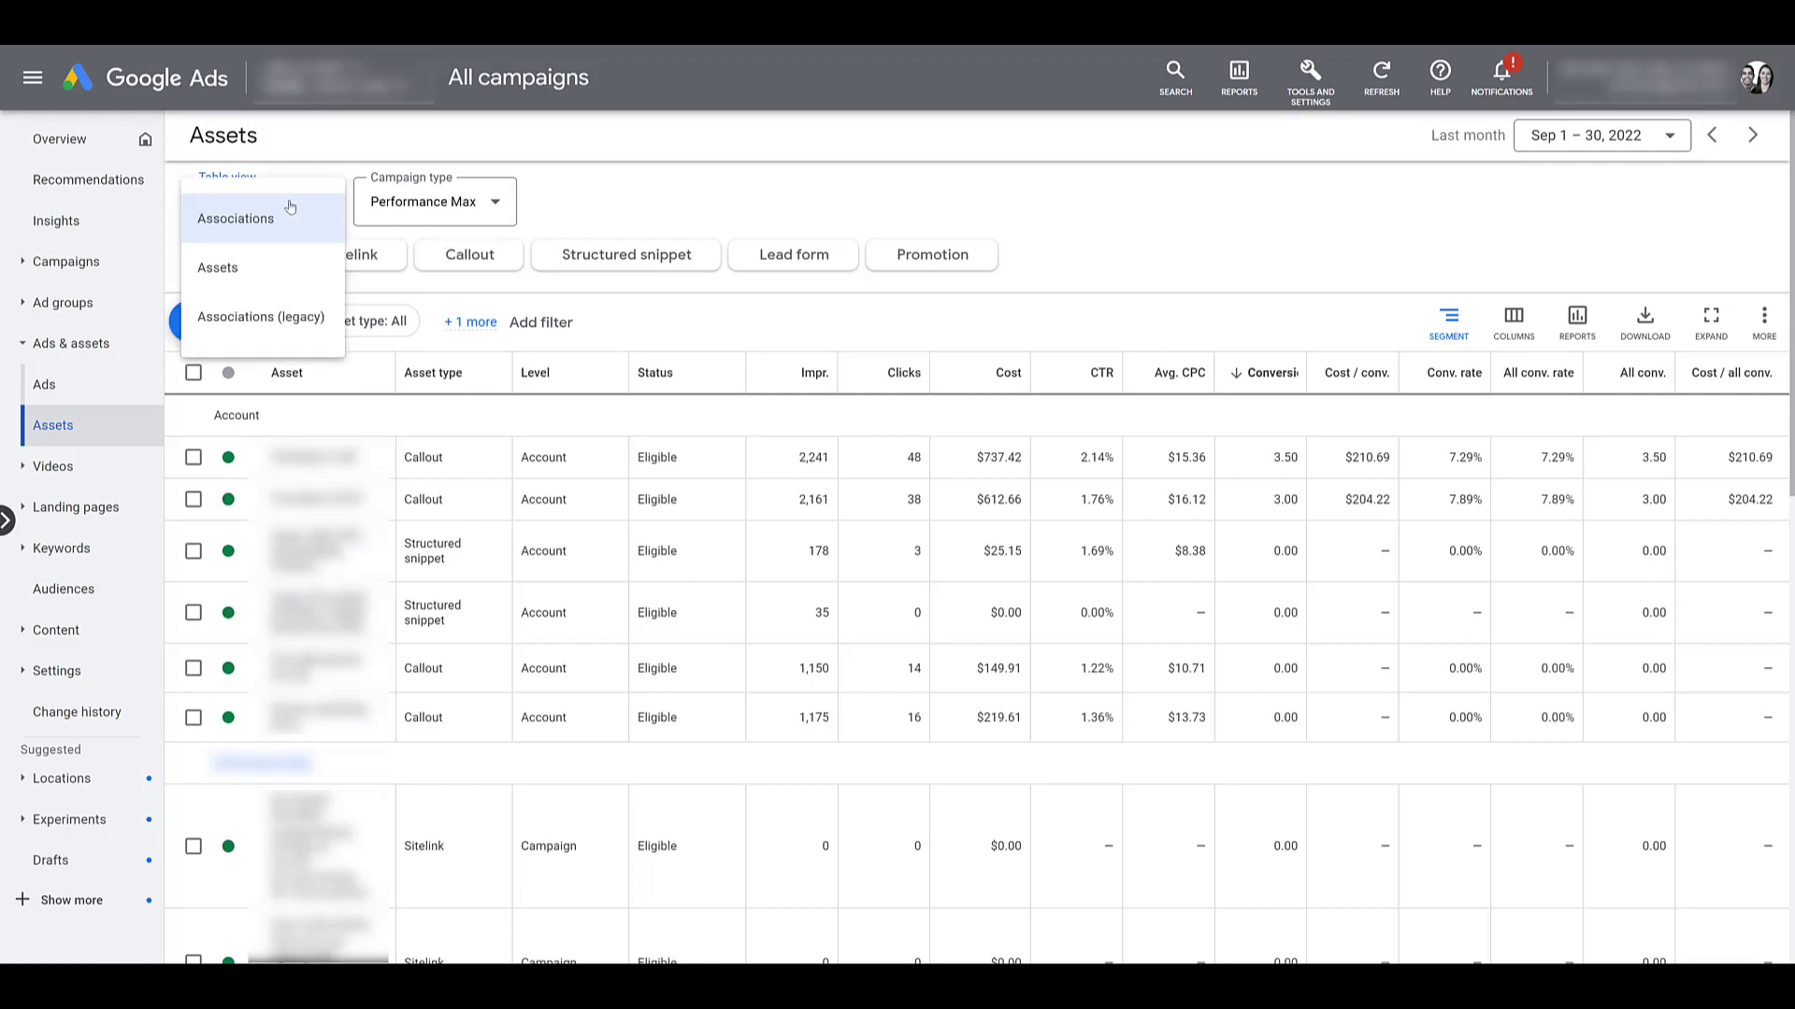
left_click(562, 202)
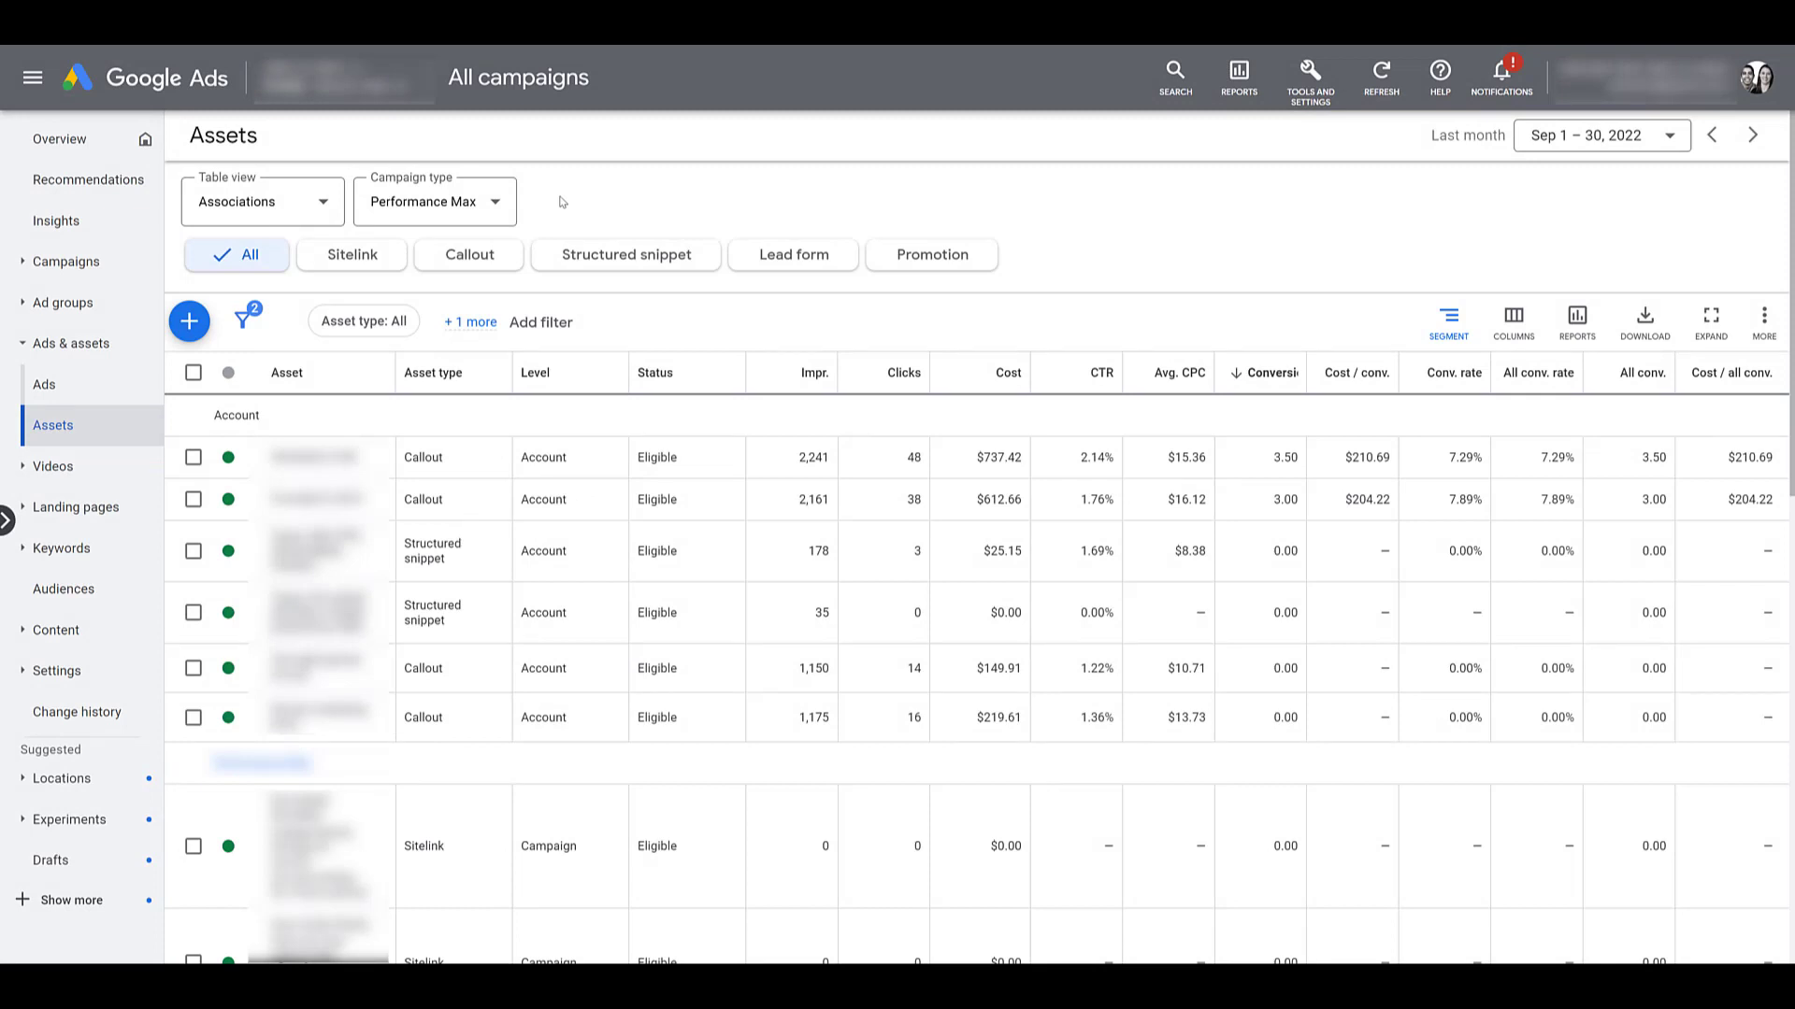
left_click(323, 204)
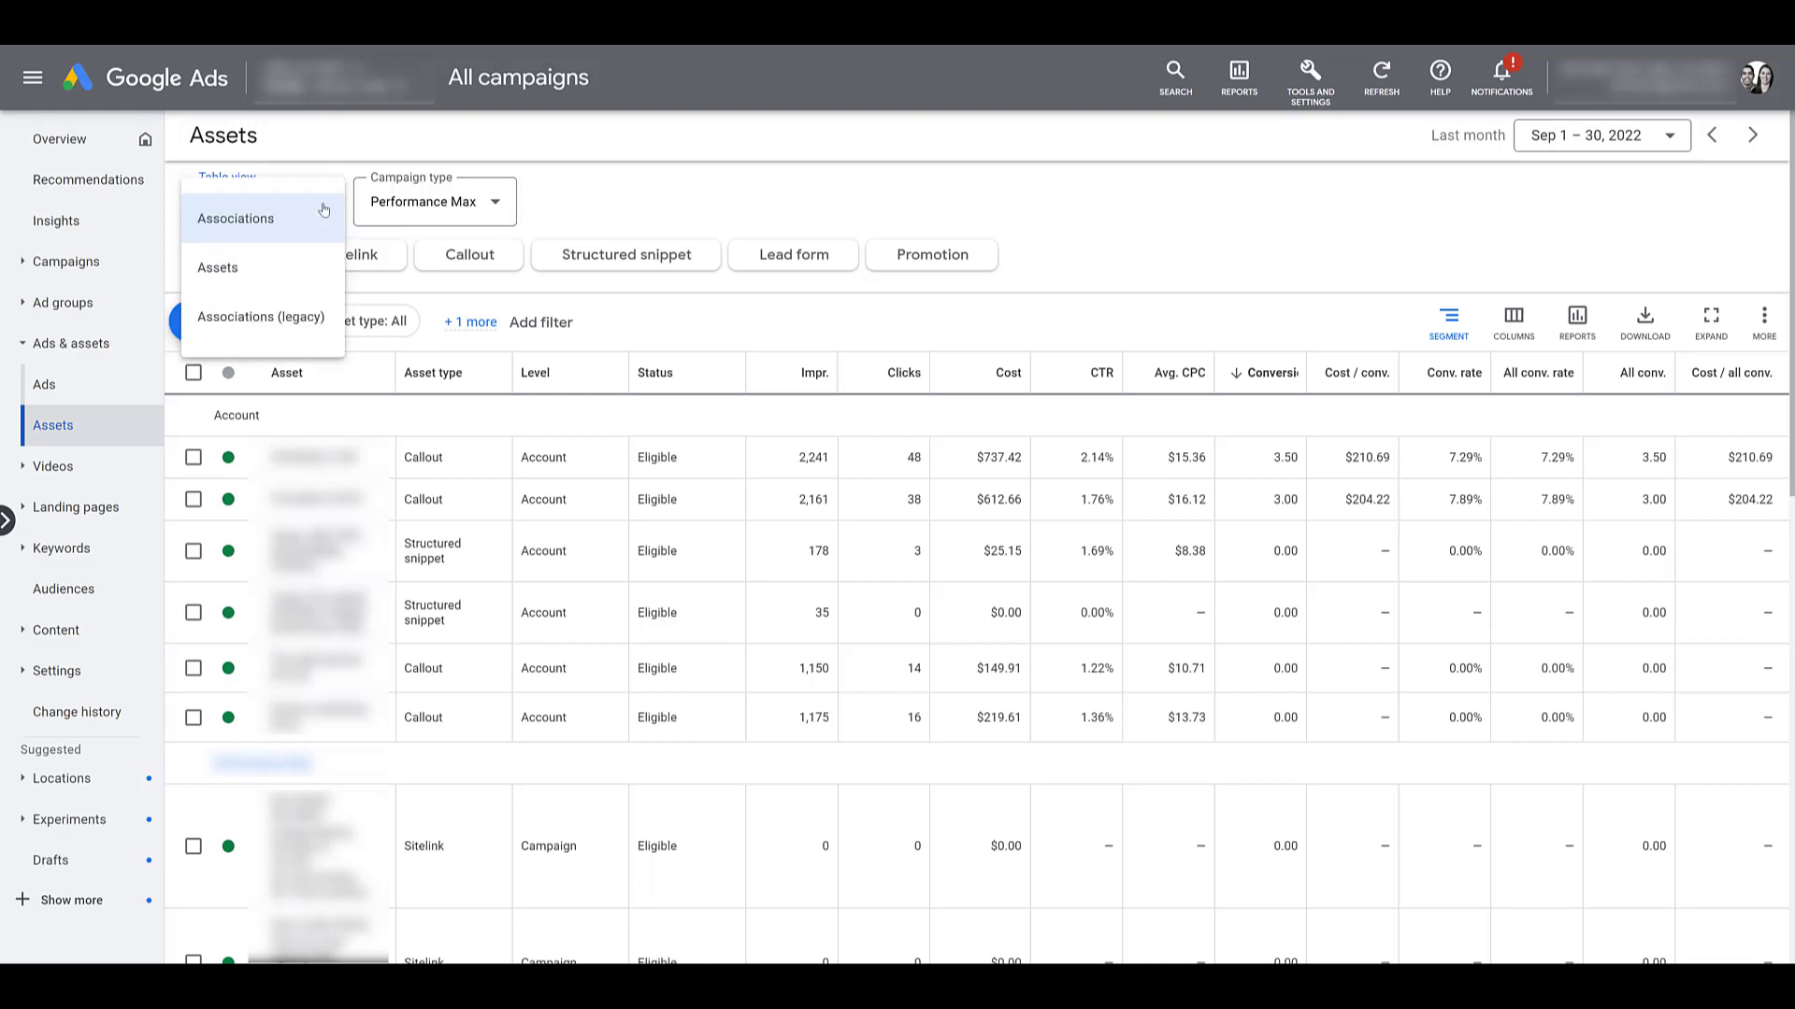
left_click(301, 271)
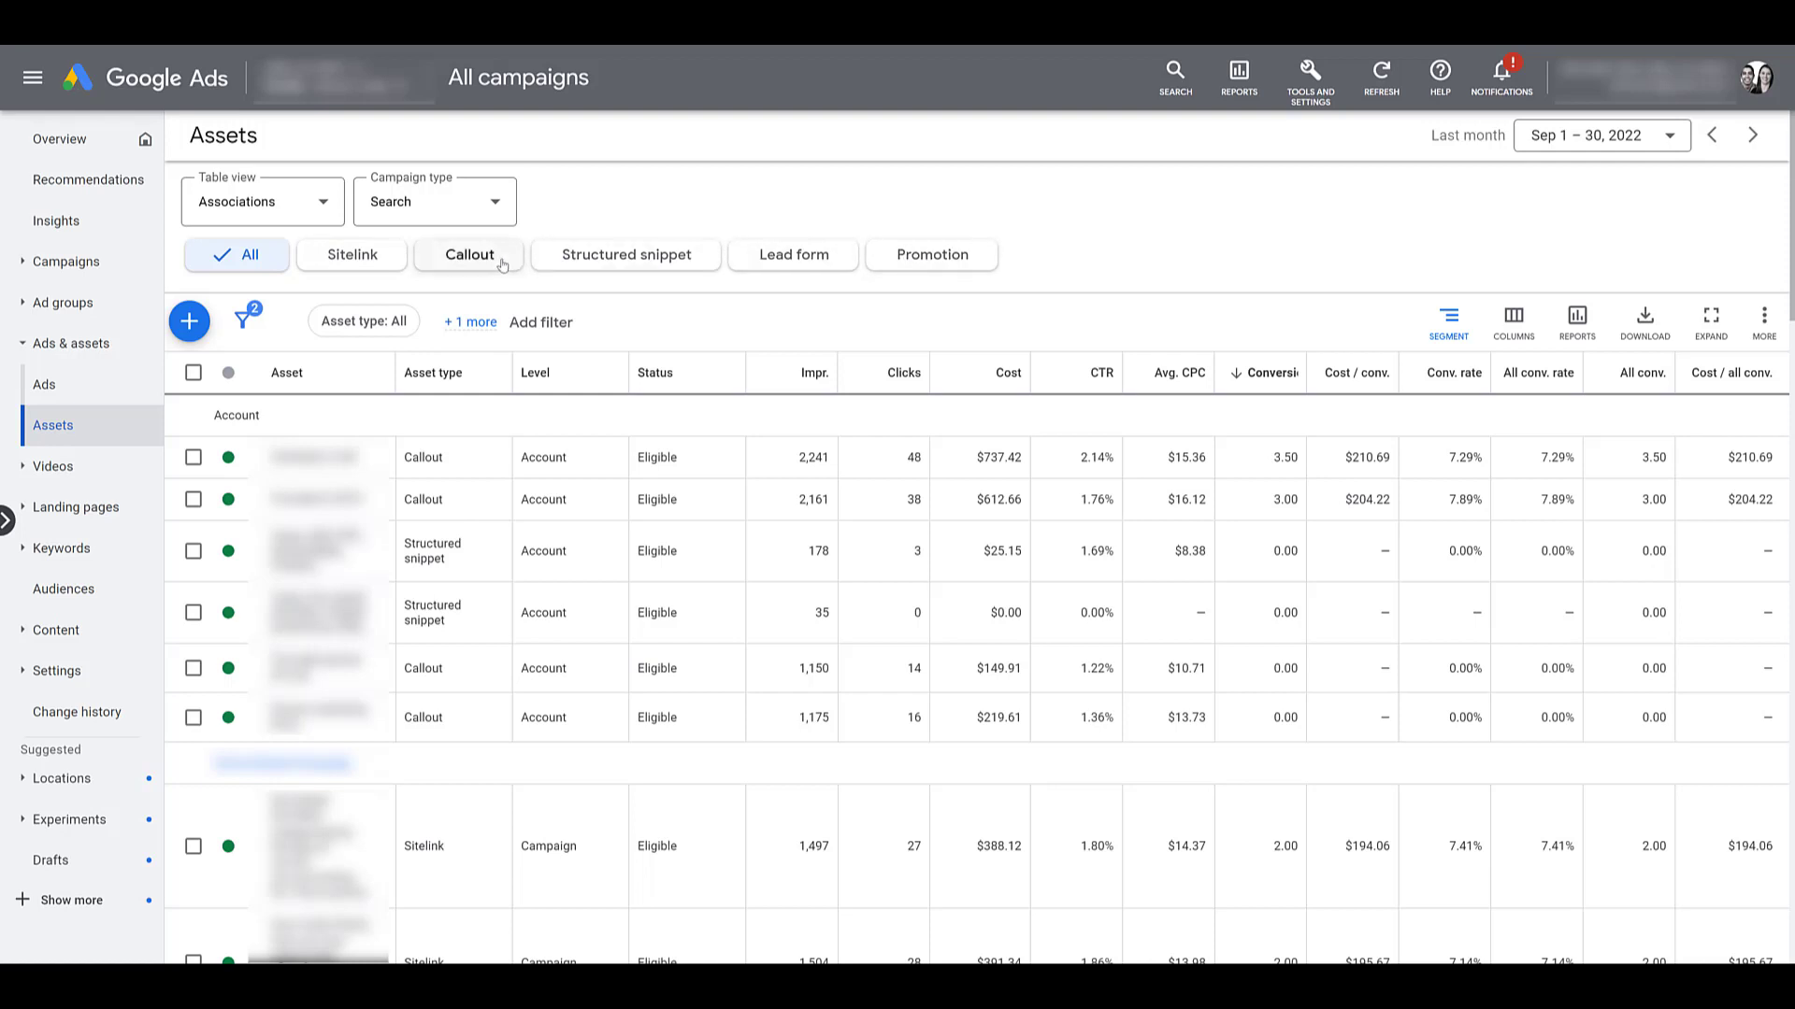
left_click(502, 265)
left_click(250, 261)
left_click(491, 333)
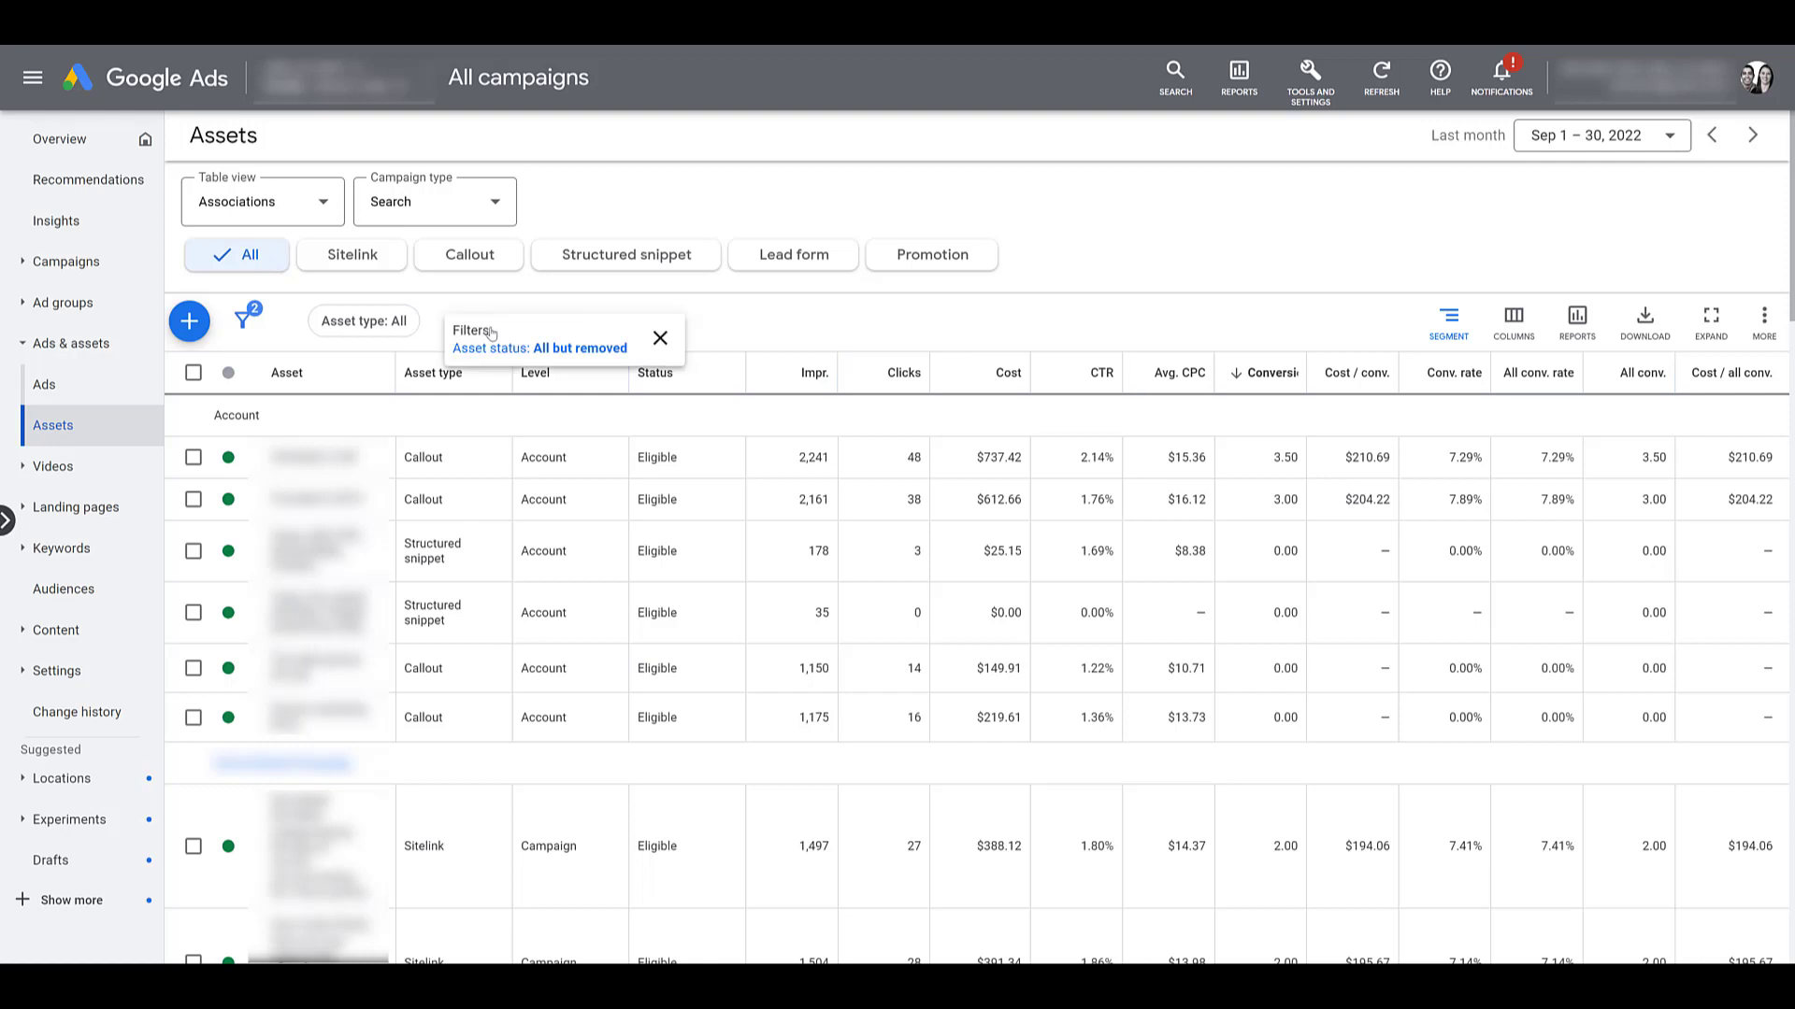
left_click(660, 337)
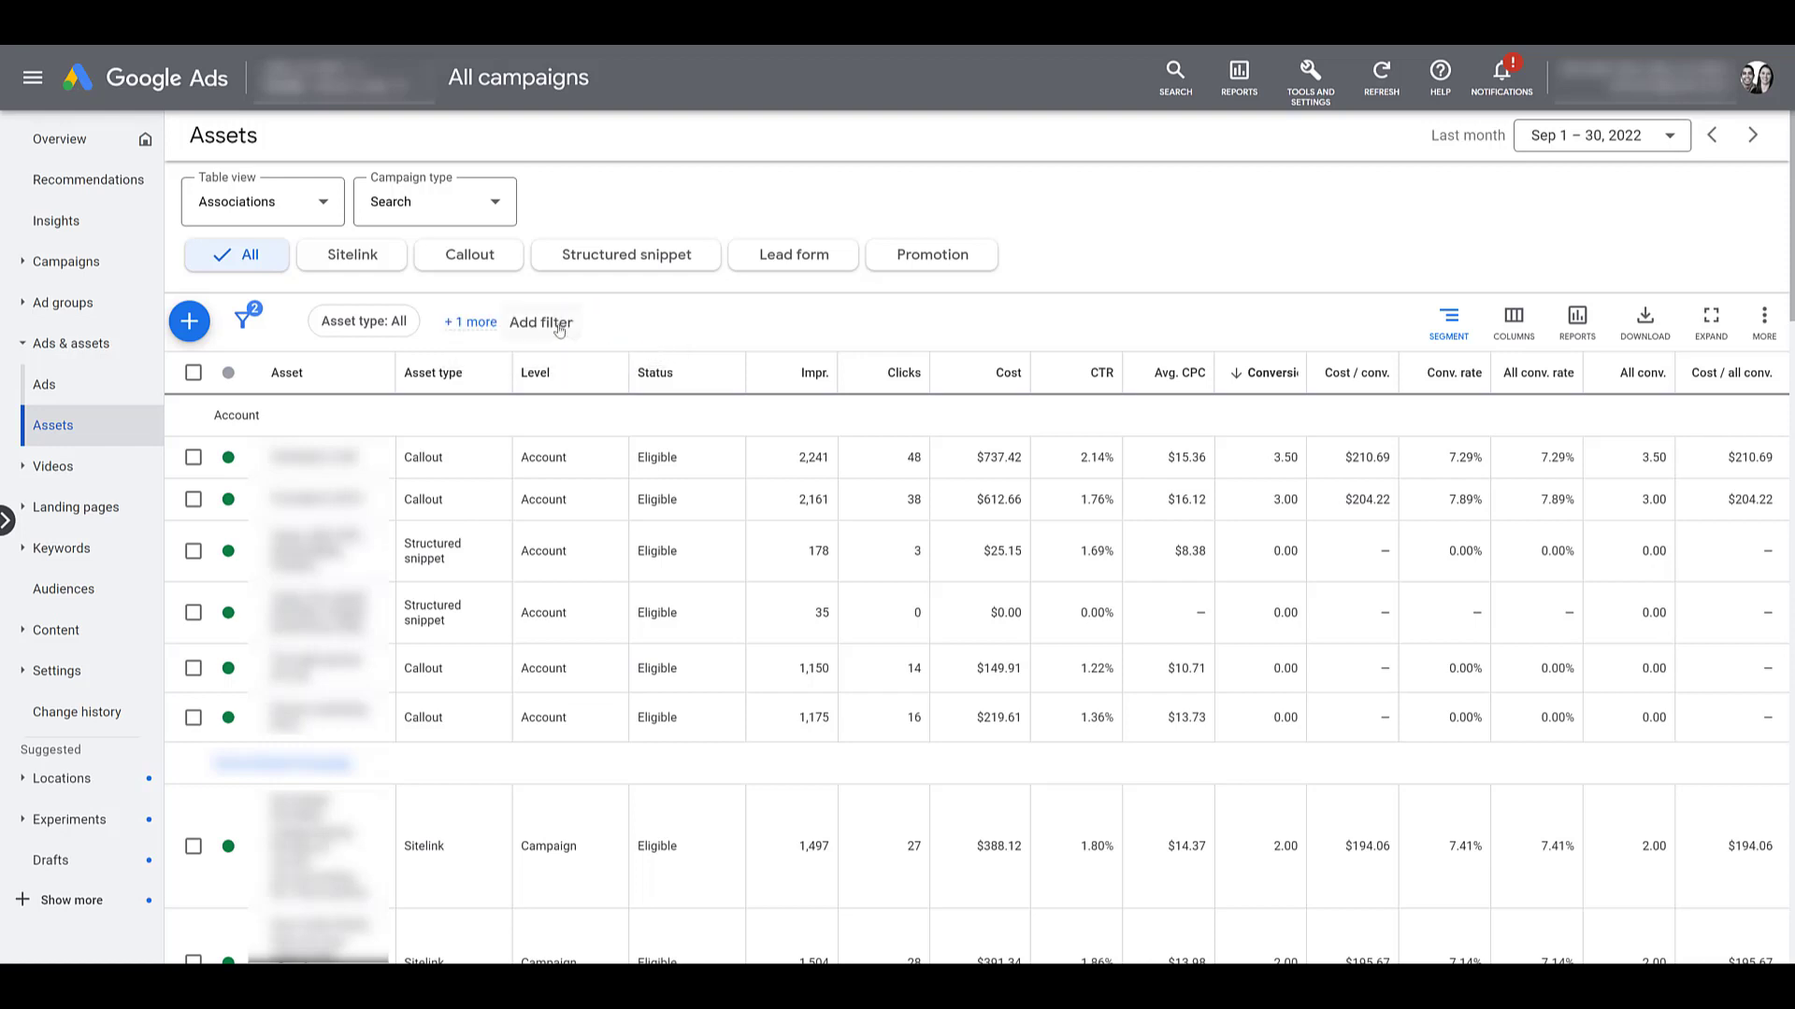
left_click(541, 323)
type("asset")
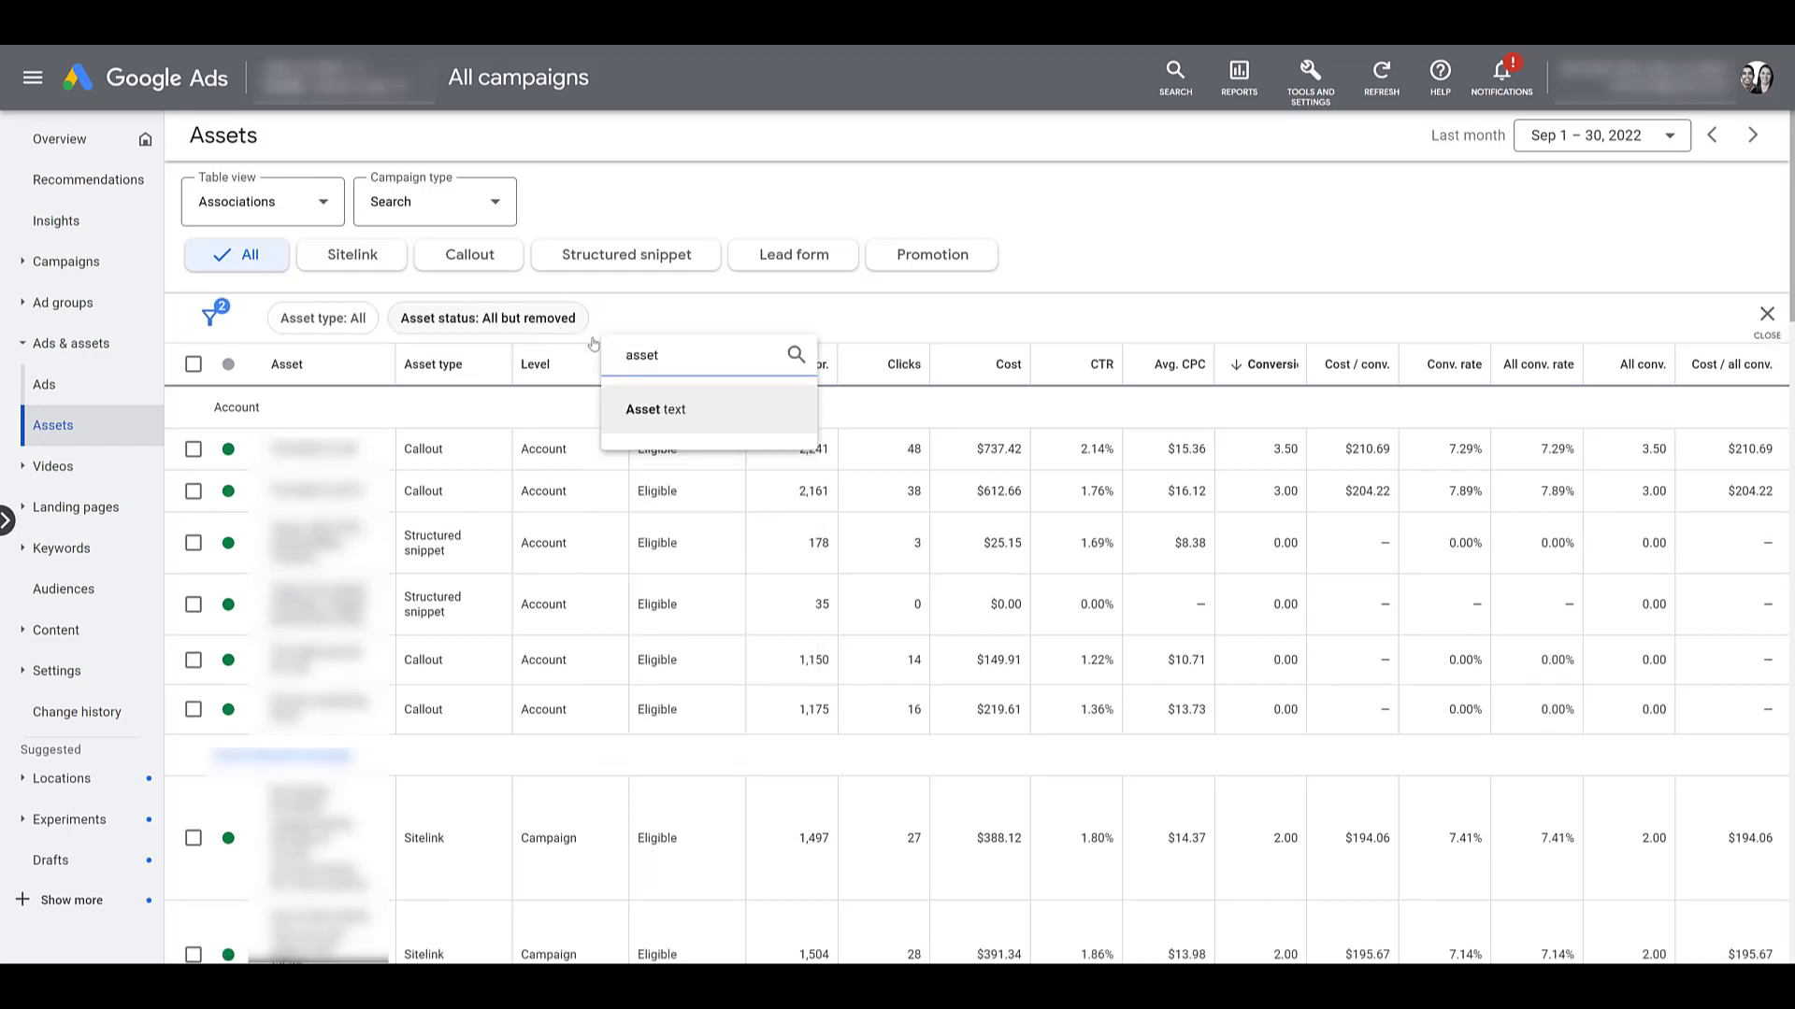
left_click(706, 412)
type("partner")
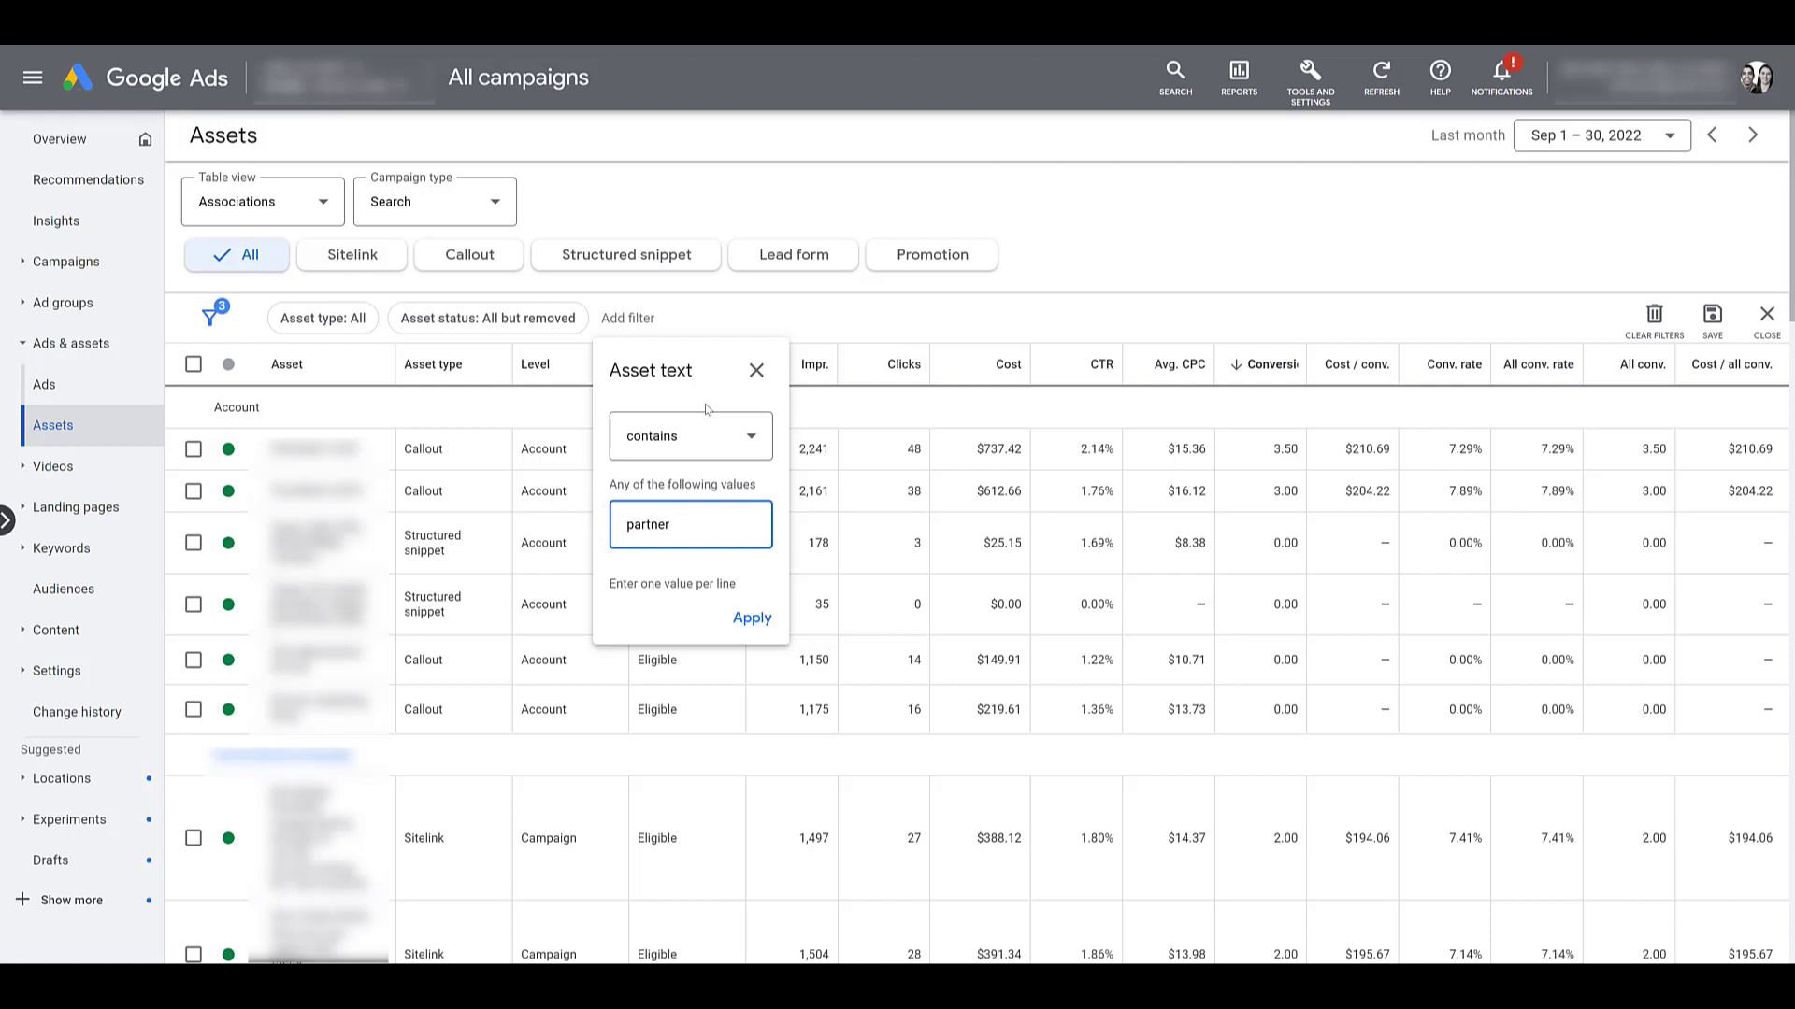
left_click(749, 620)
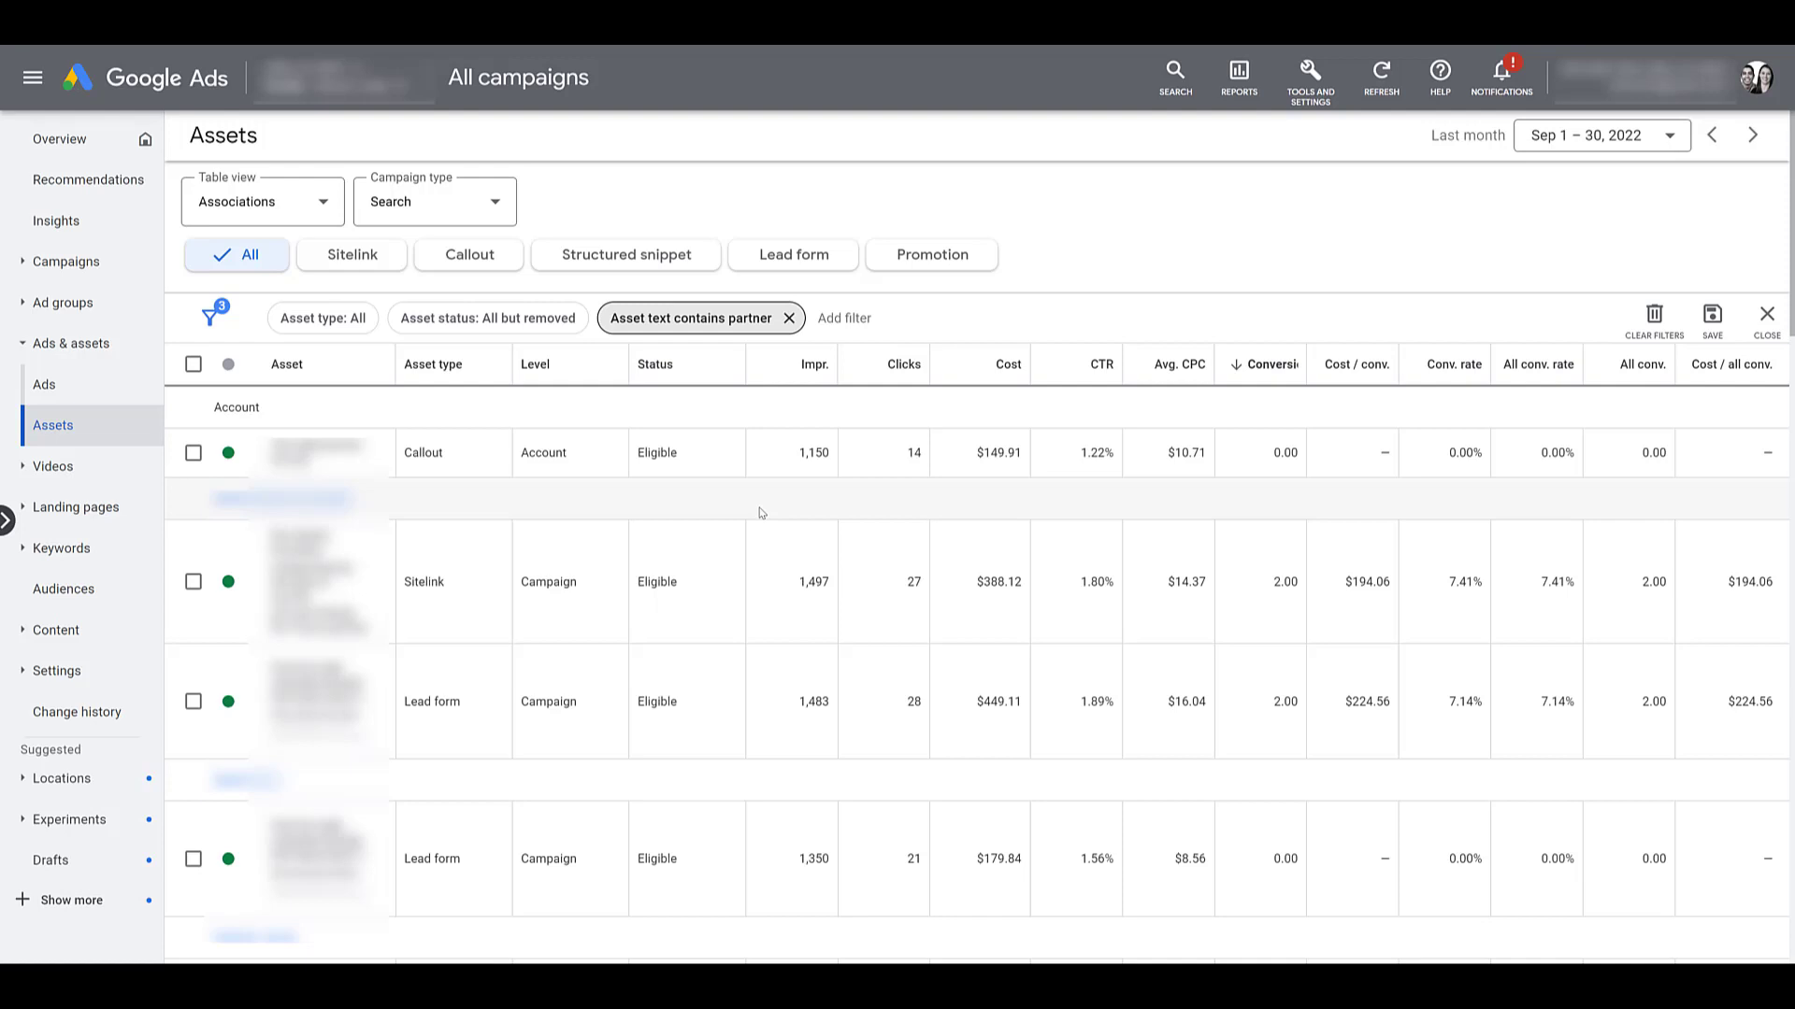
left_click(789, 320)
left_click(1767, 315)
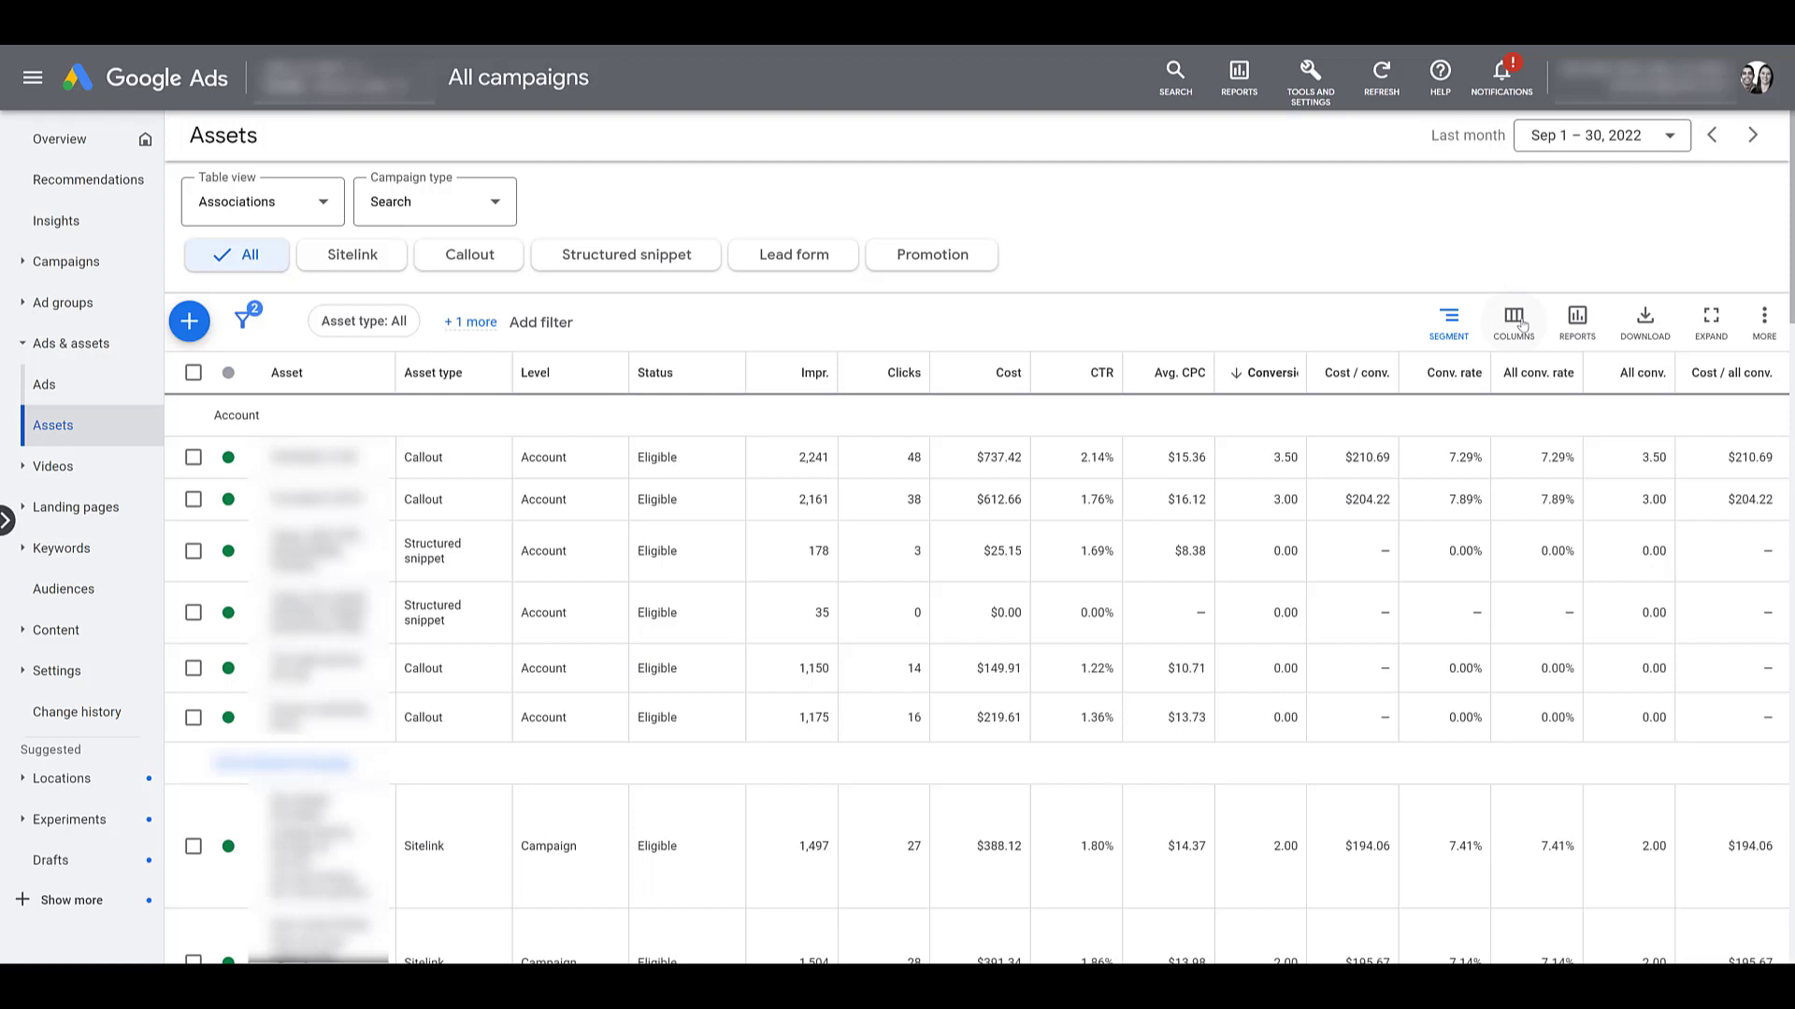
left_click(1521, 324)
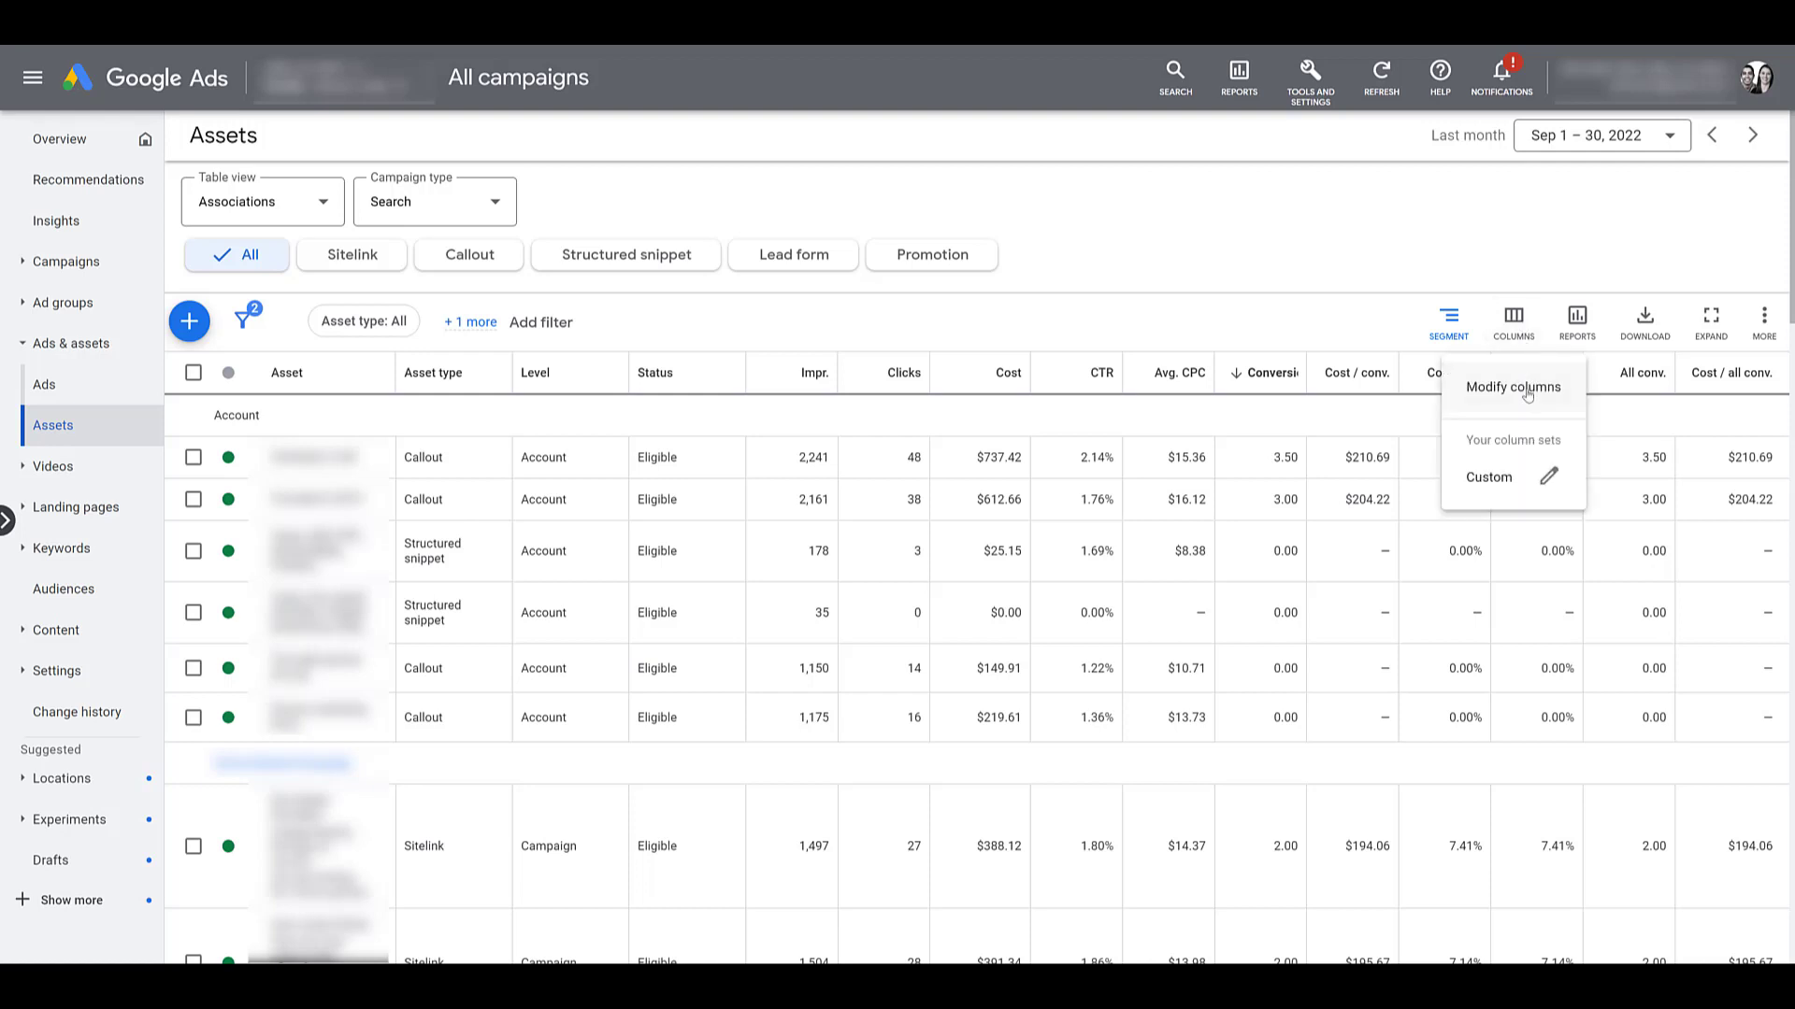
left_click(1527, 391)
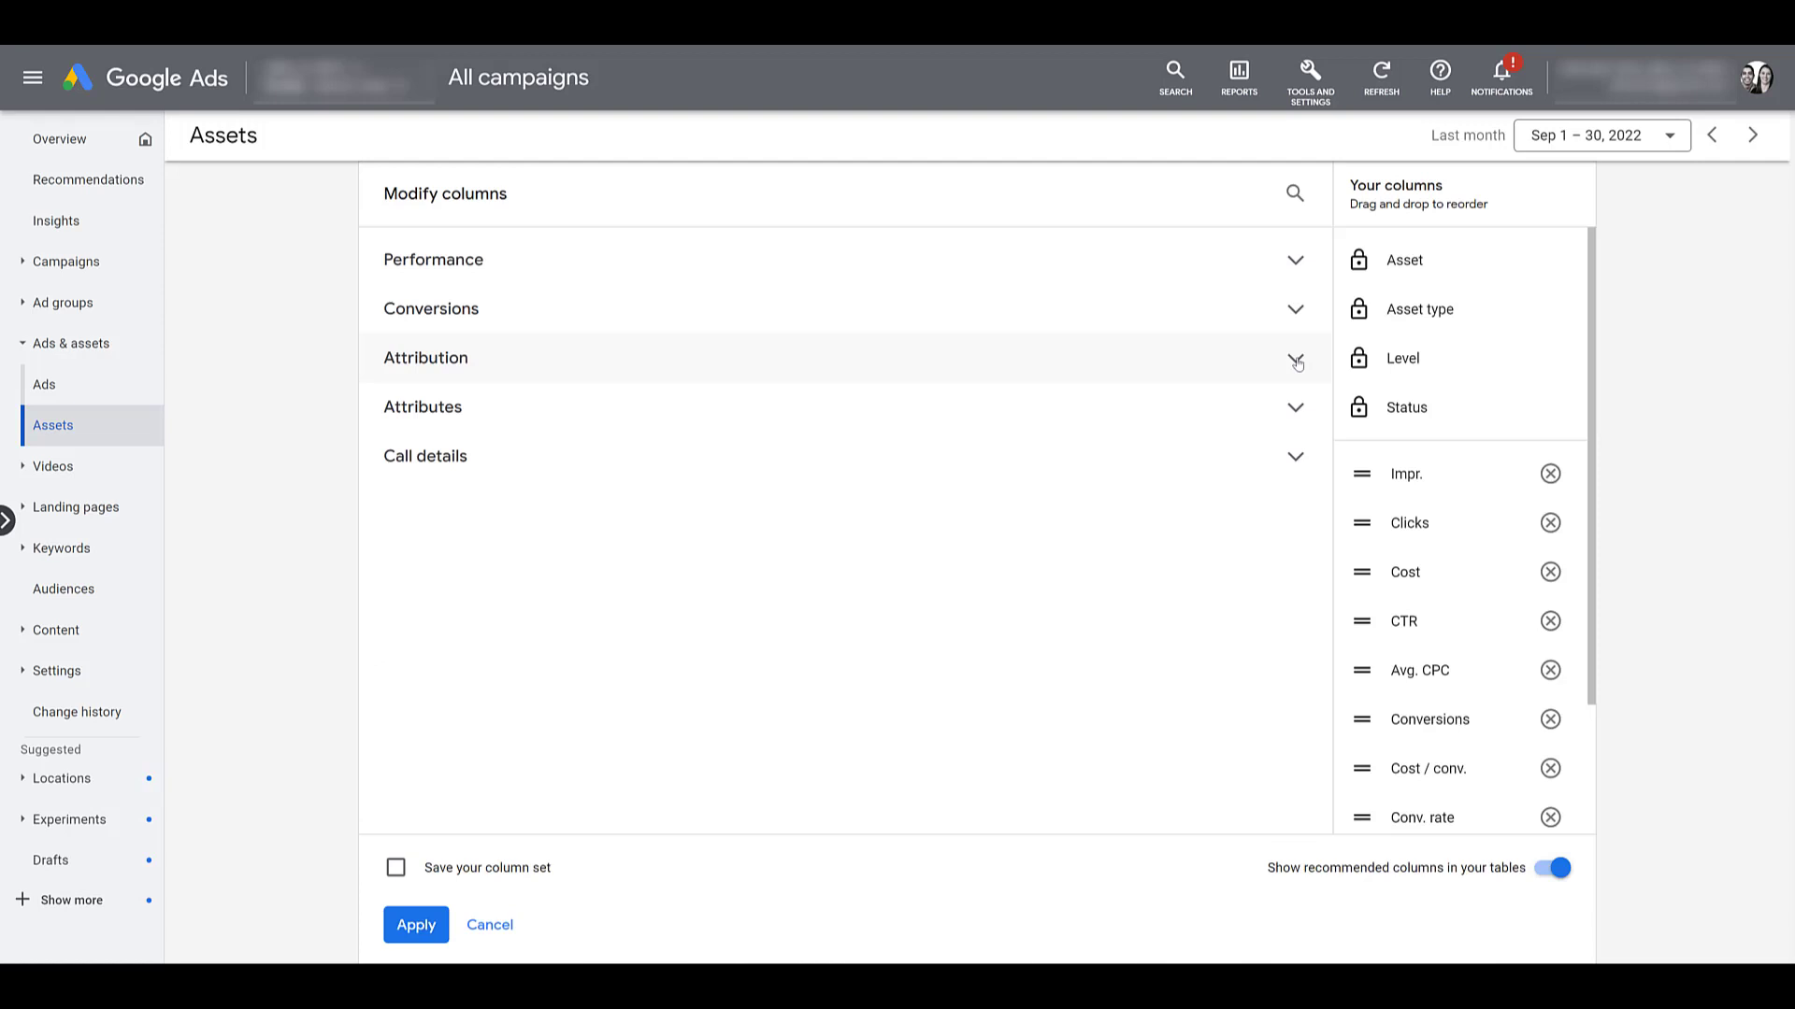
left_click(1296, 361)
left_click(1298, 309)
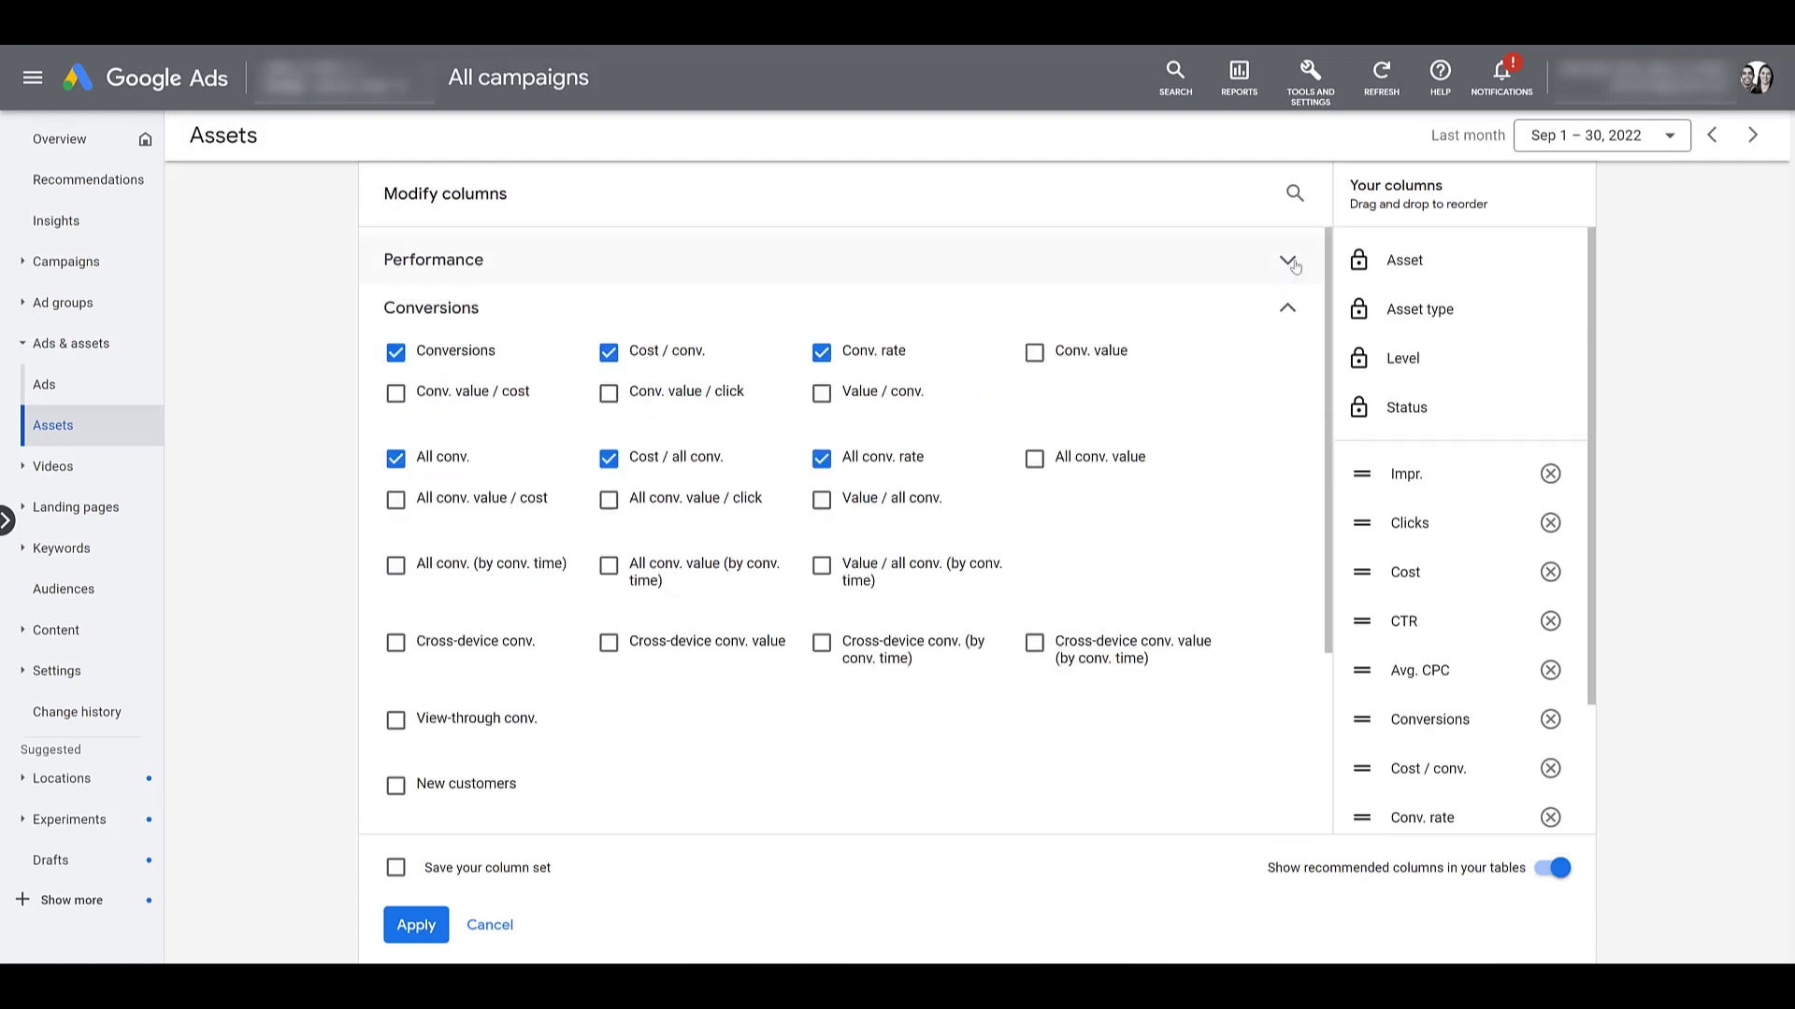
left_click(1295, 268)
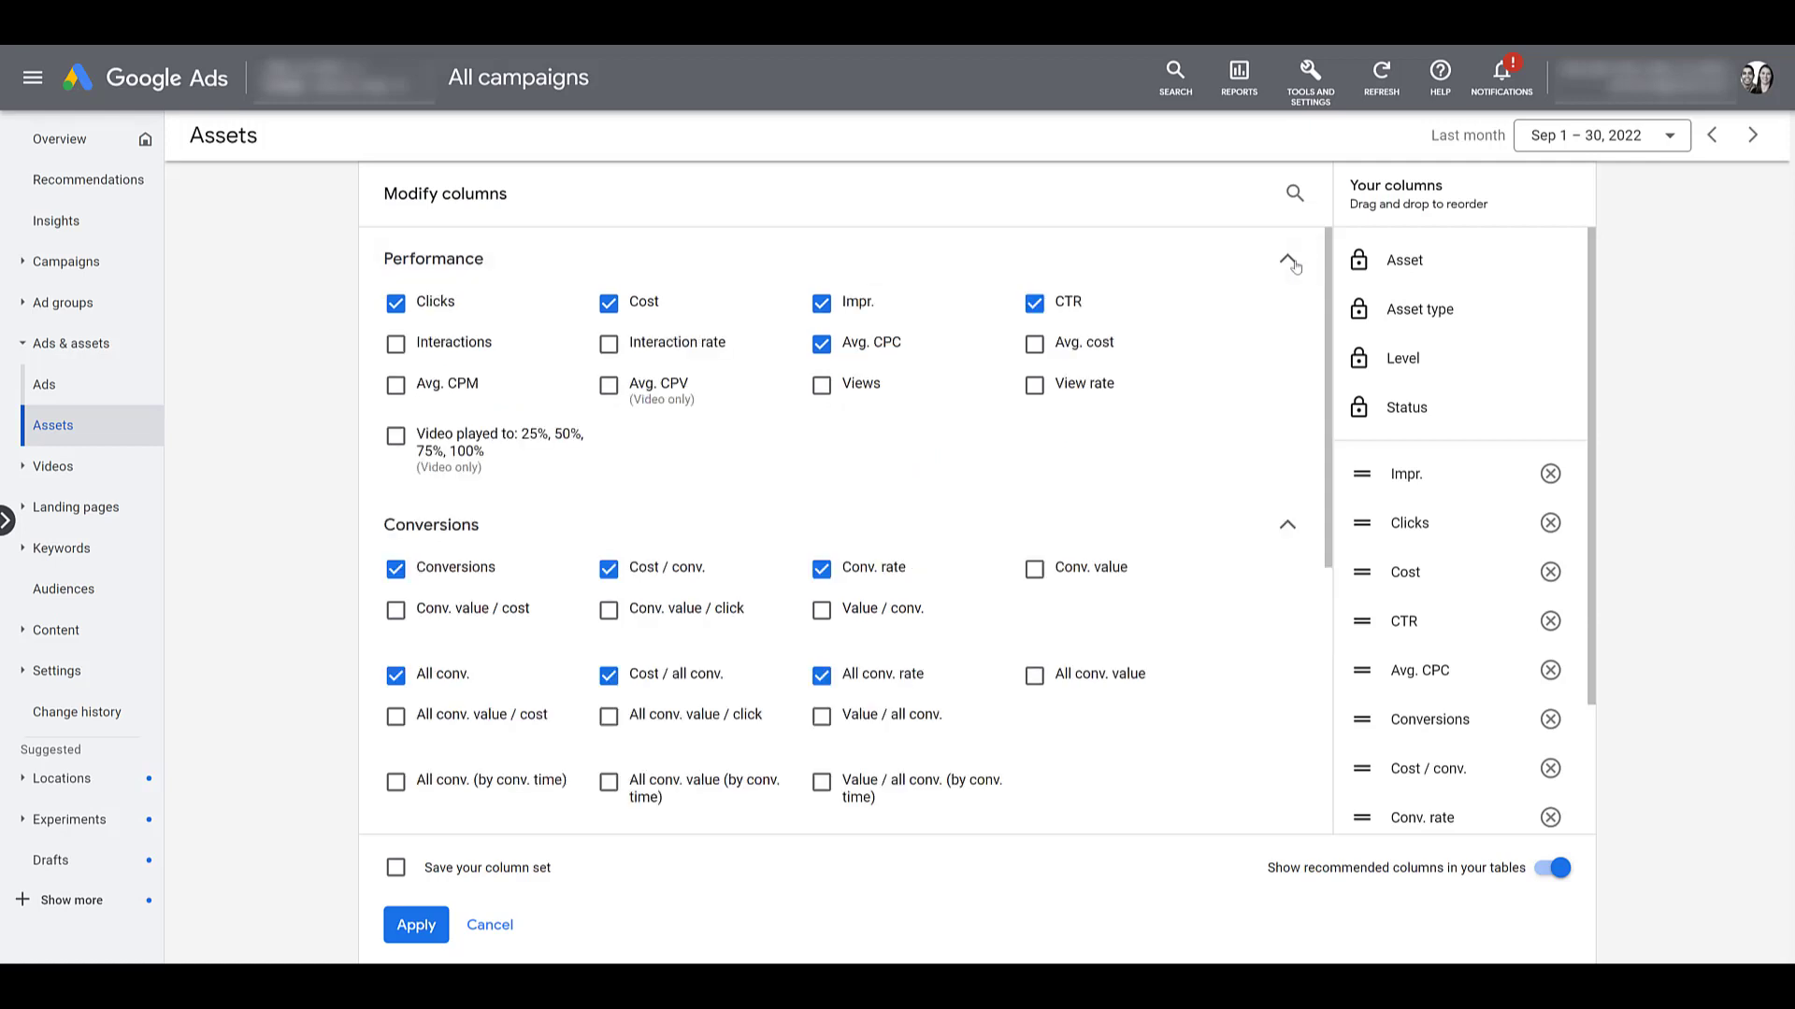
- Discard the column edits and review the Segment options without applying one
left_click(489, 926)
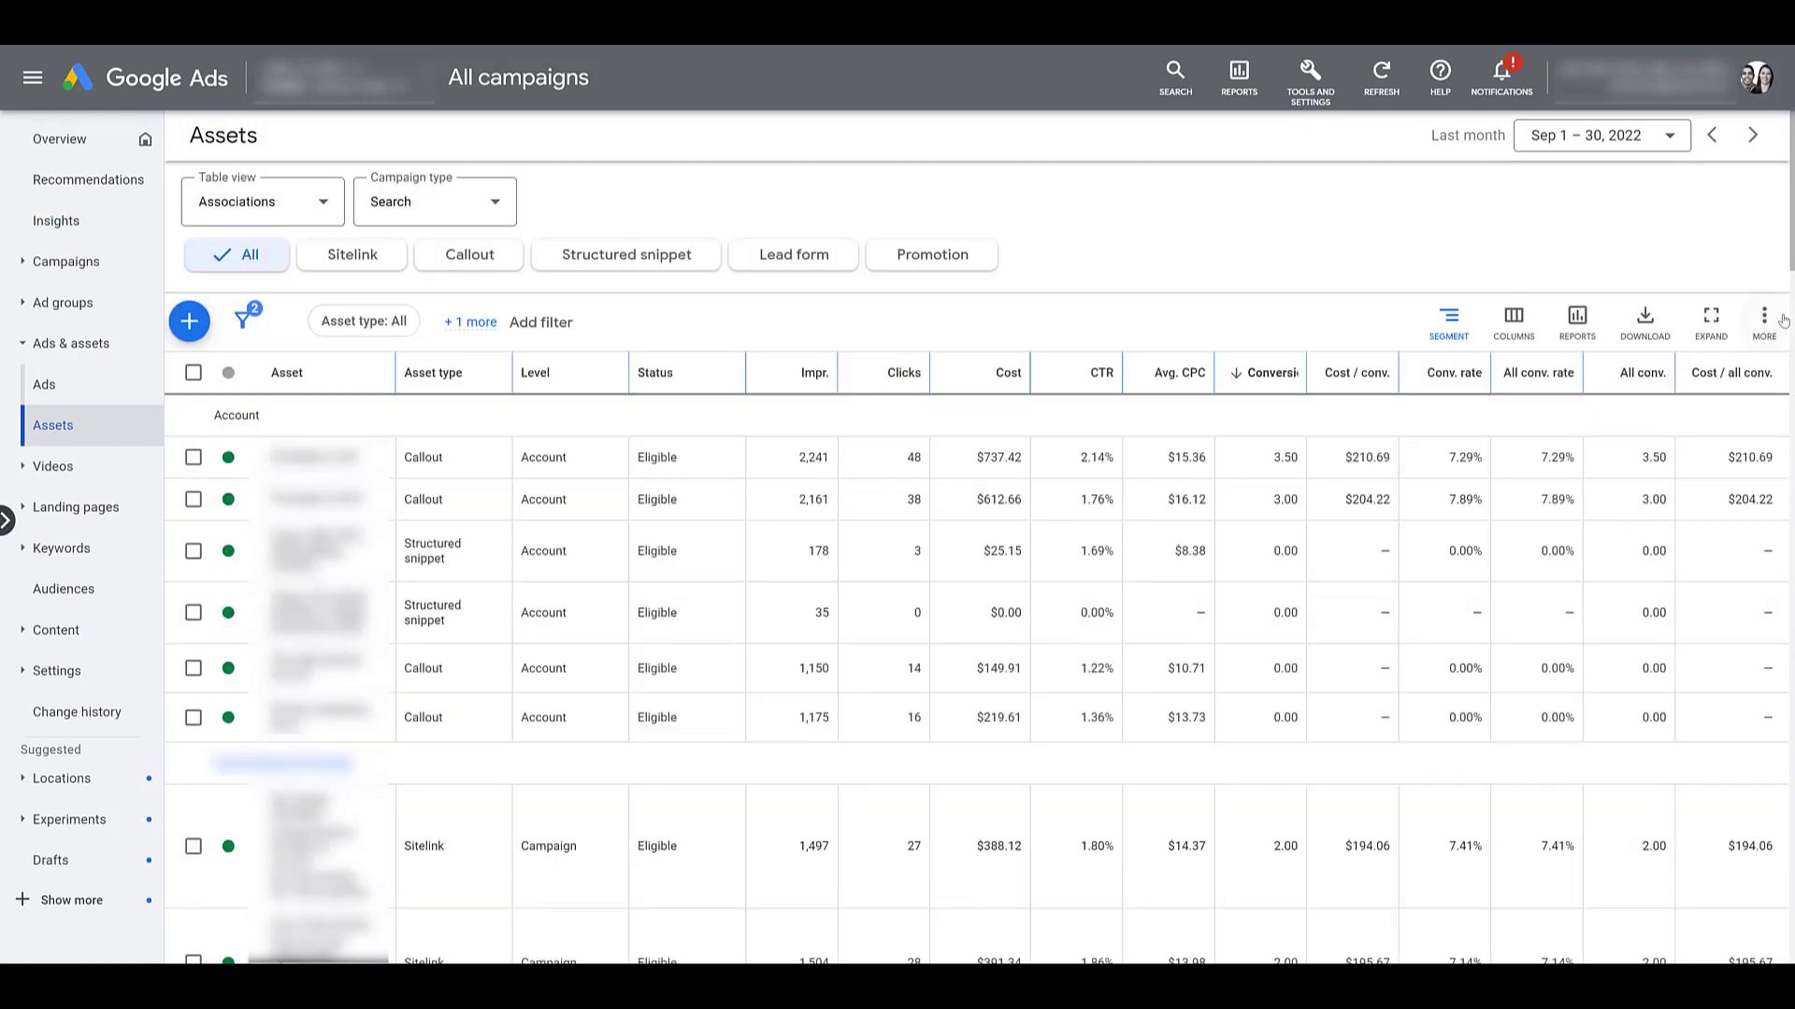
left_click(1459, 332)
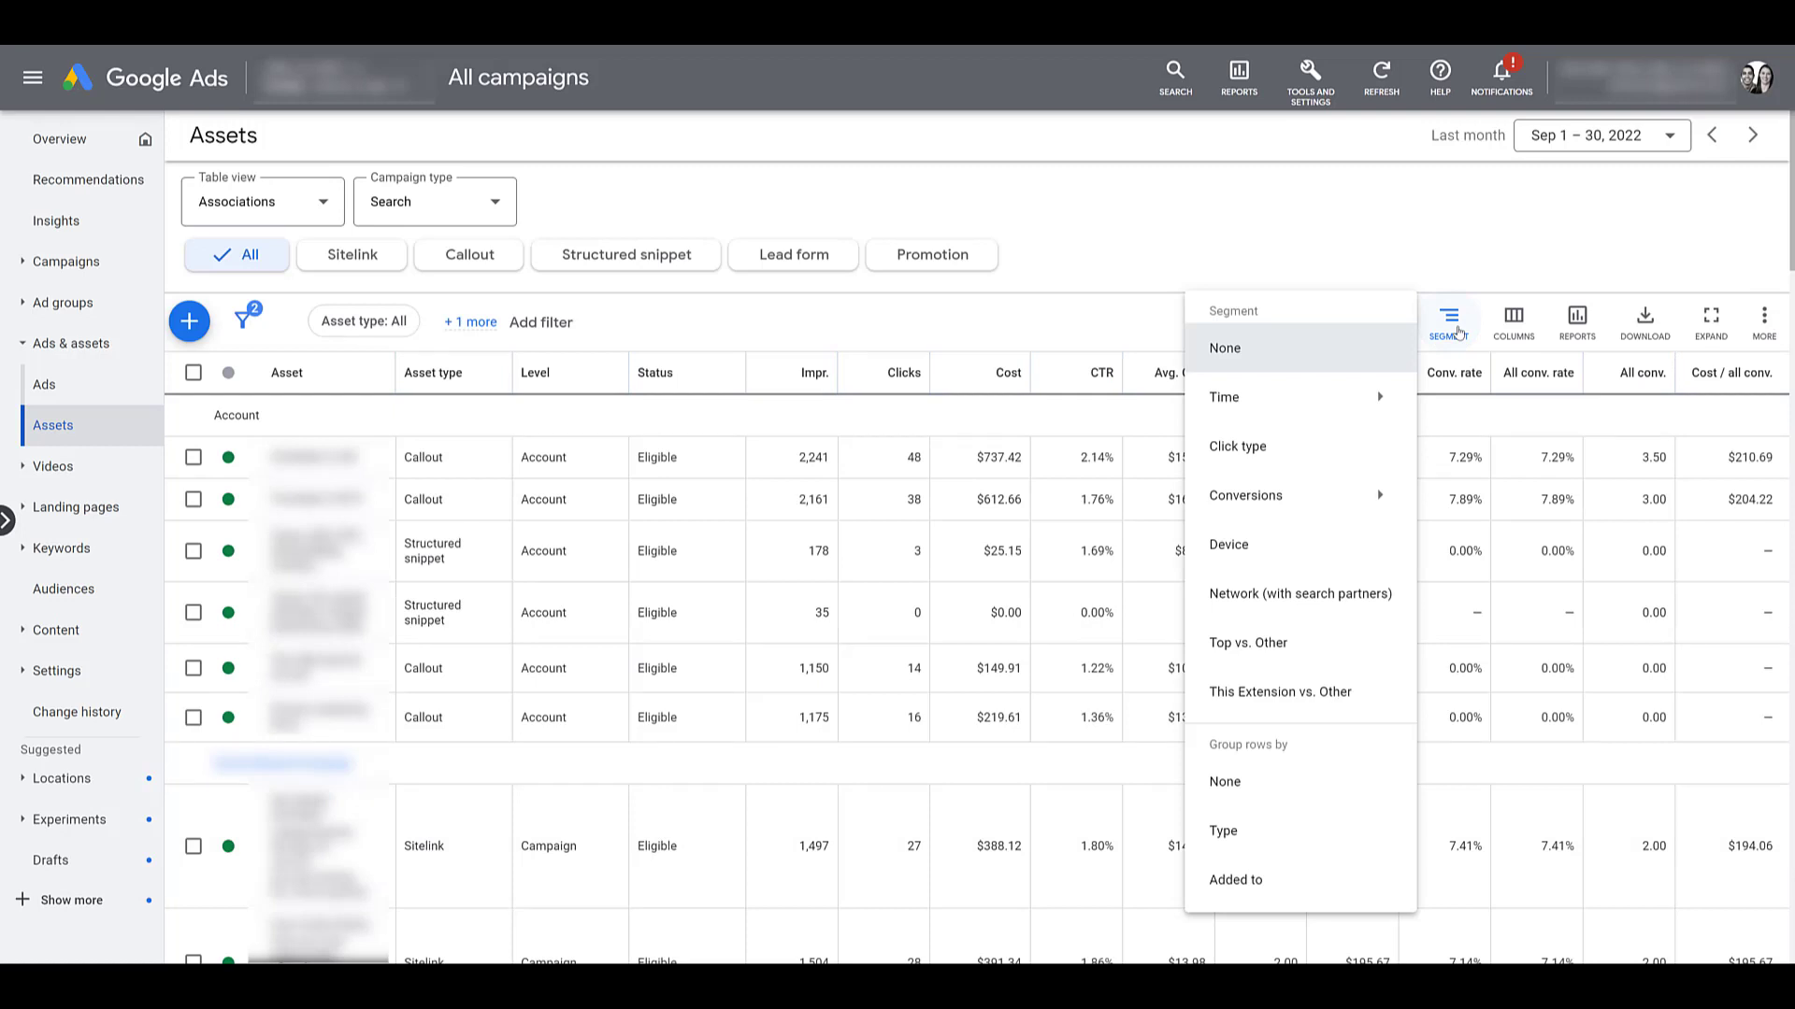
left_click(1141, 316)
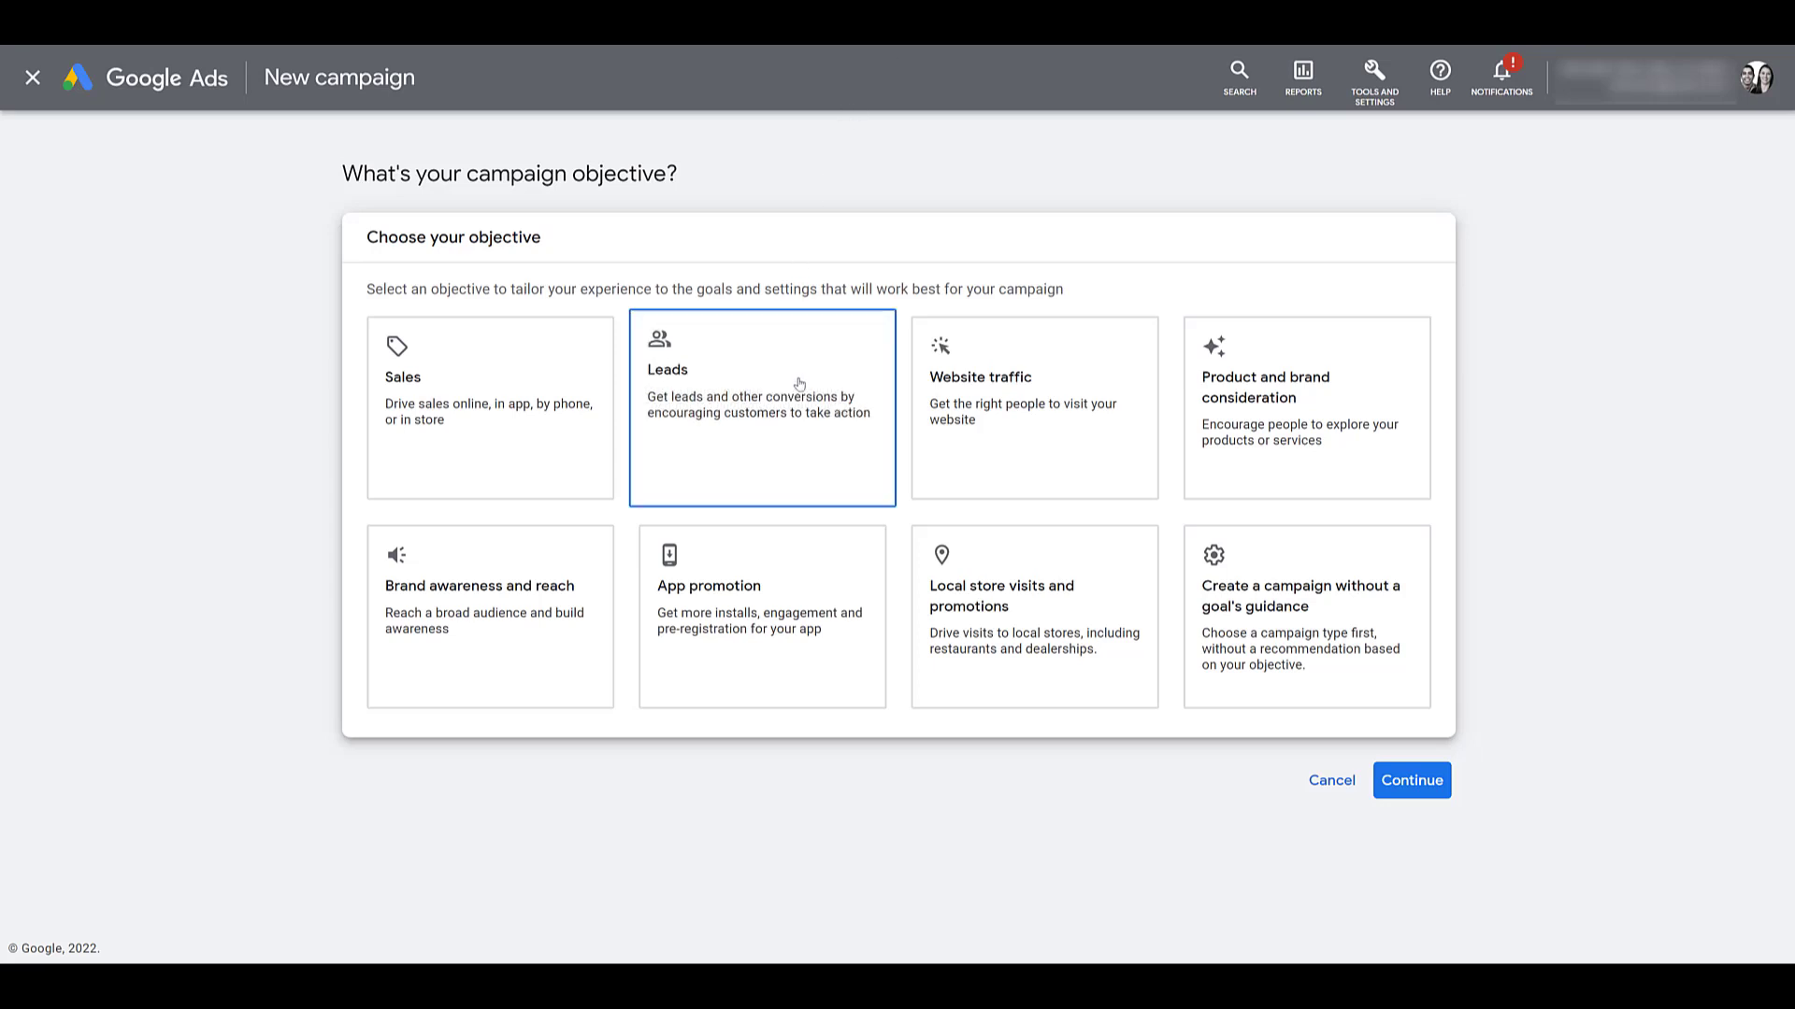
- Create a Leads-objective Search campaign named Leads-Search-25 and proceed to Keywords and ads
left_click(799, 384)
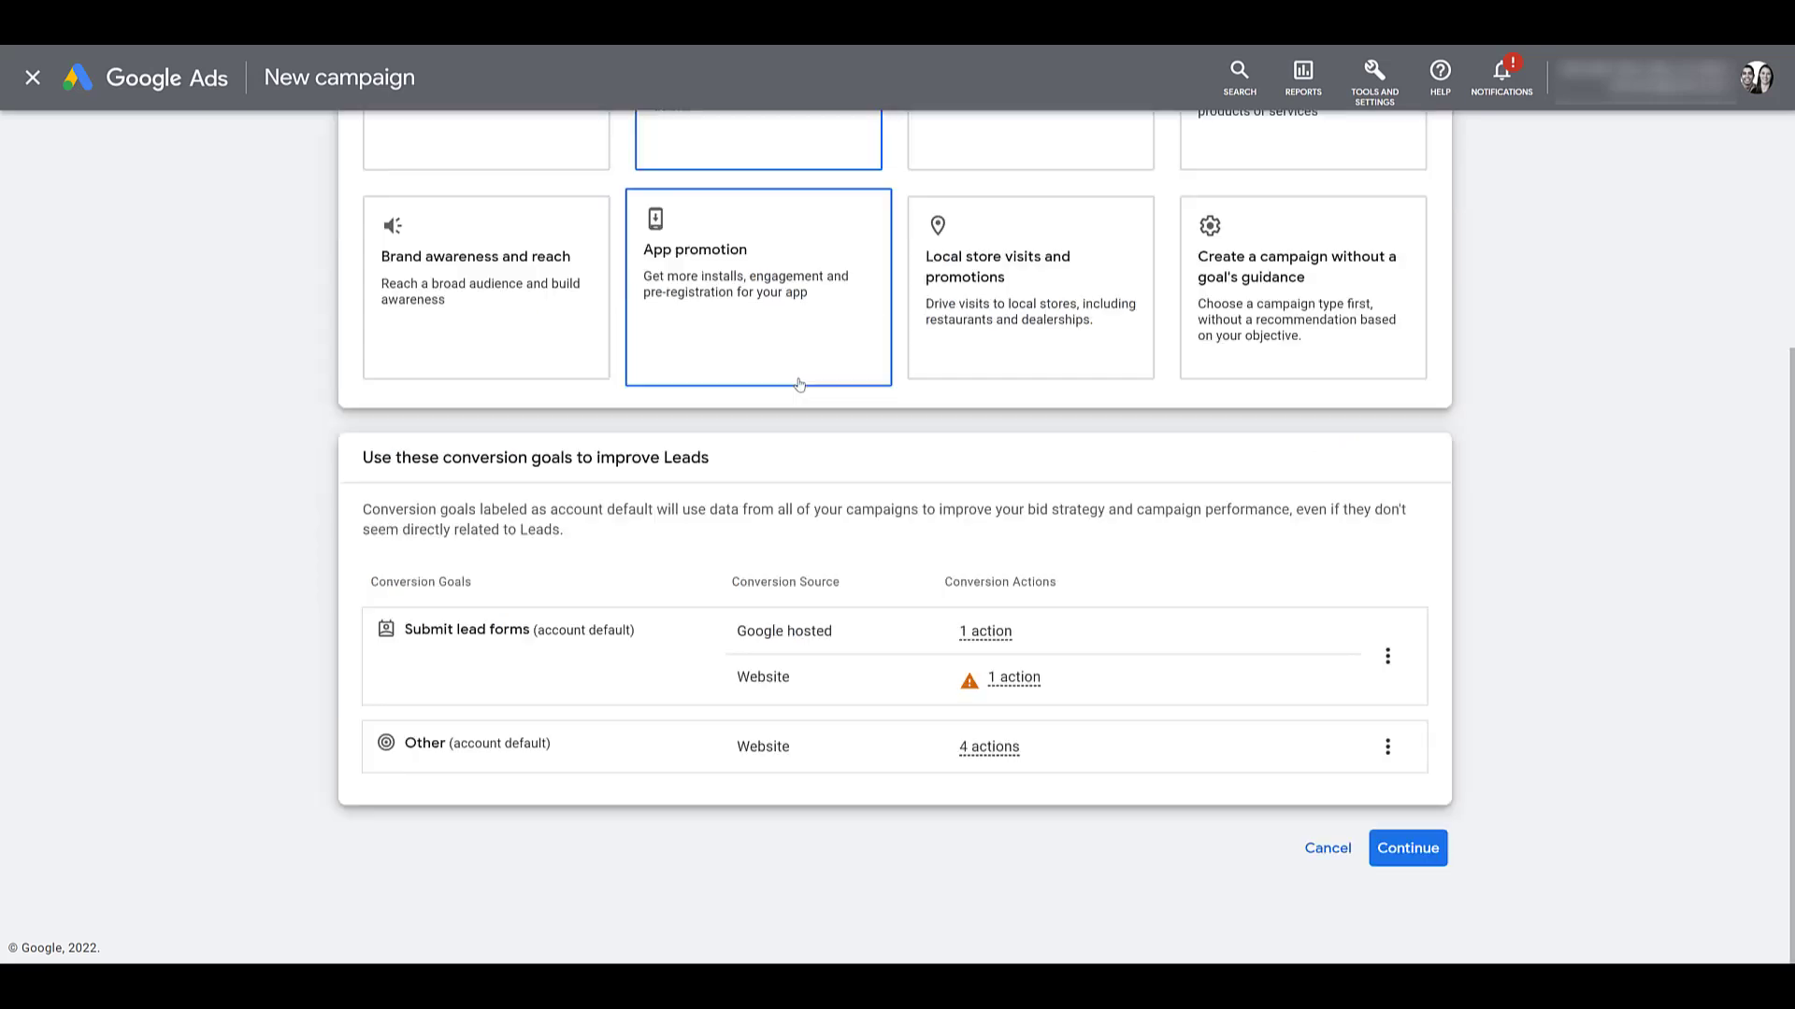
left_click(1404, 849)
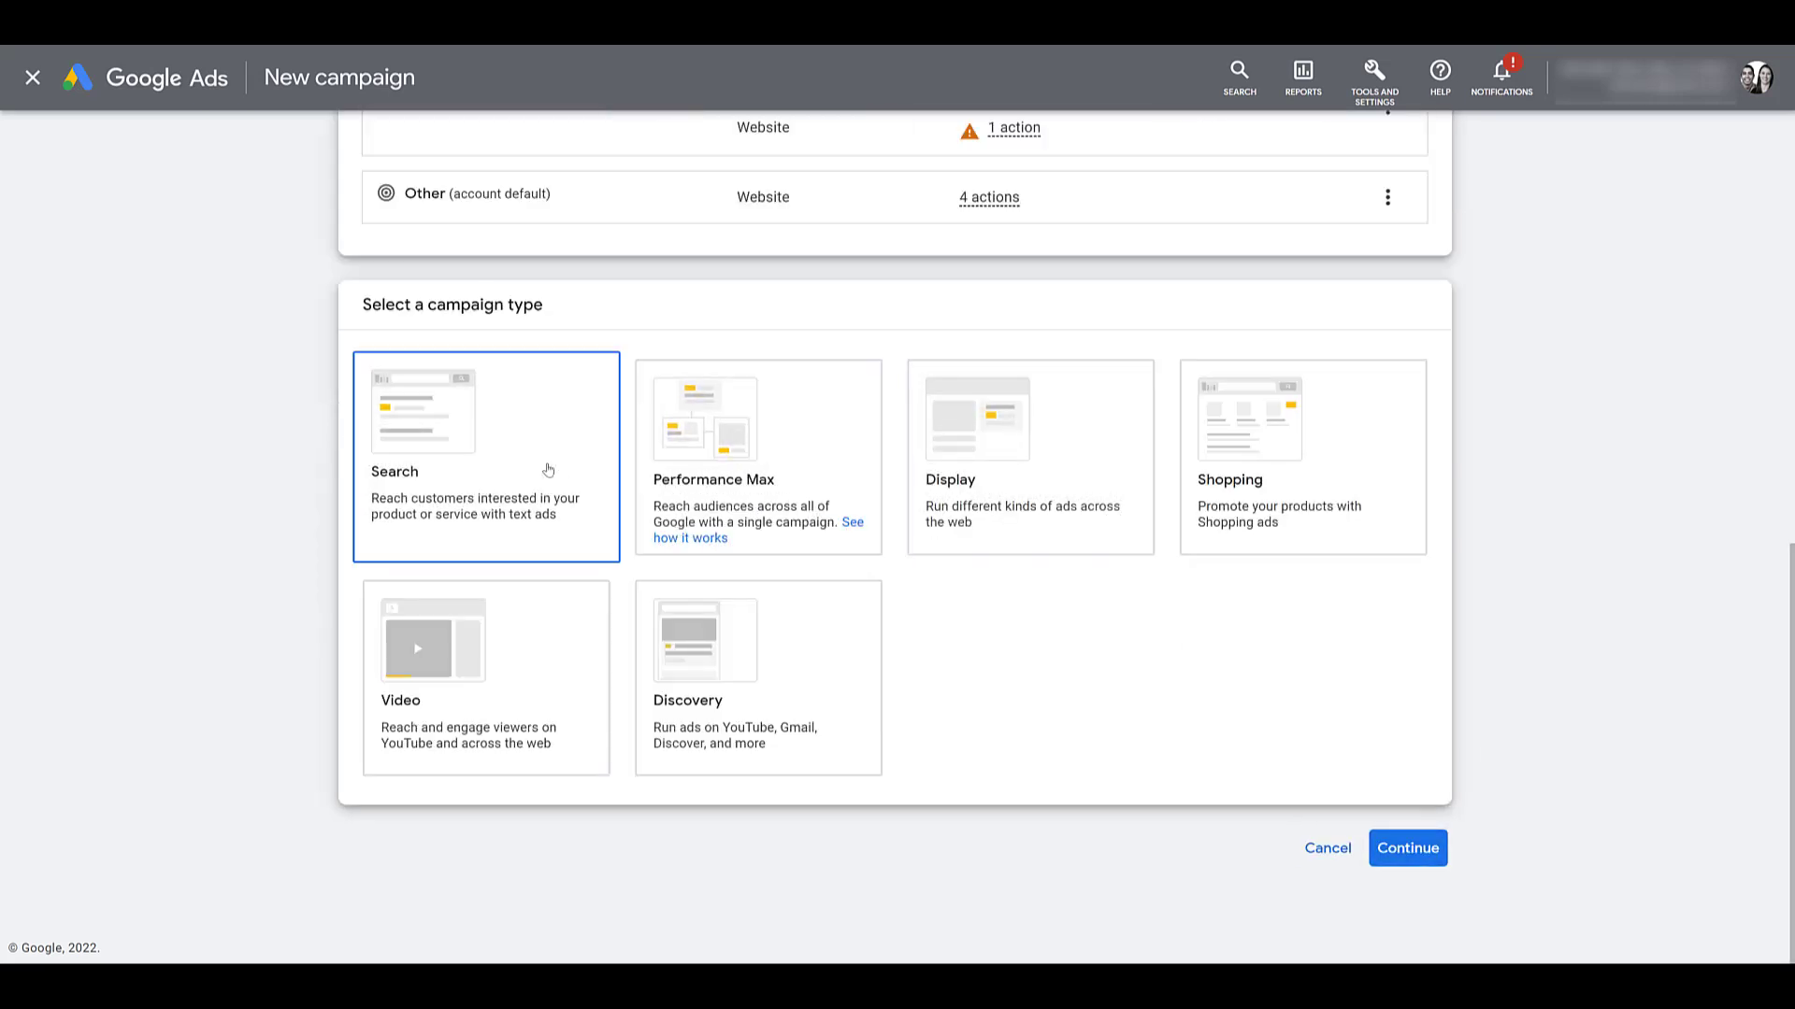
left_click(547, 469)
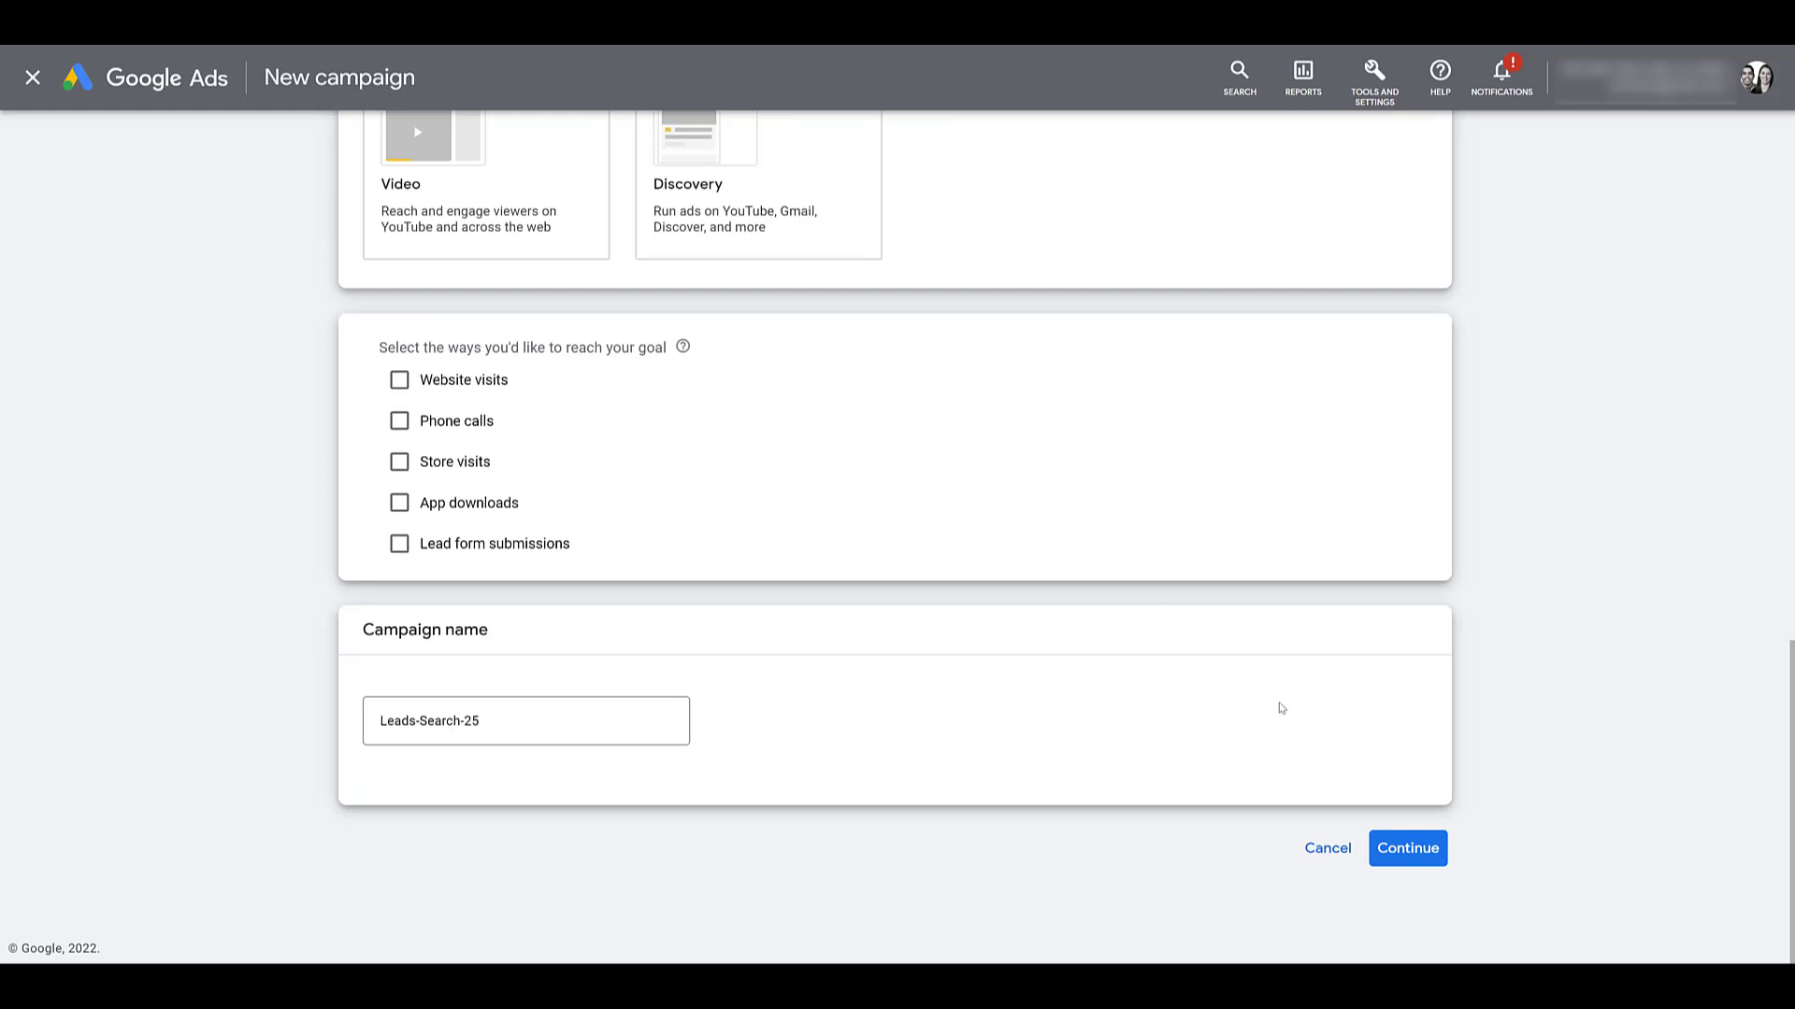
left_click(1405, 848)
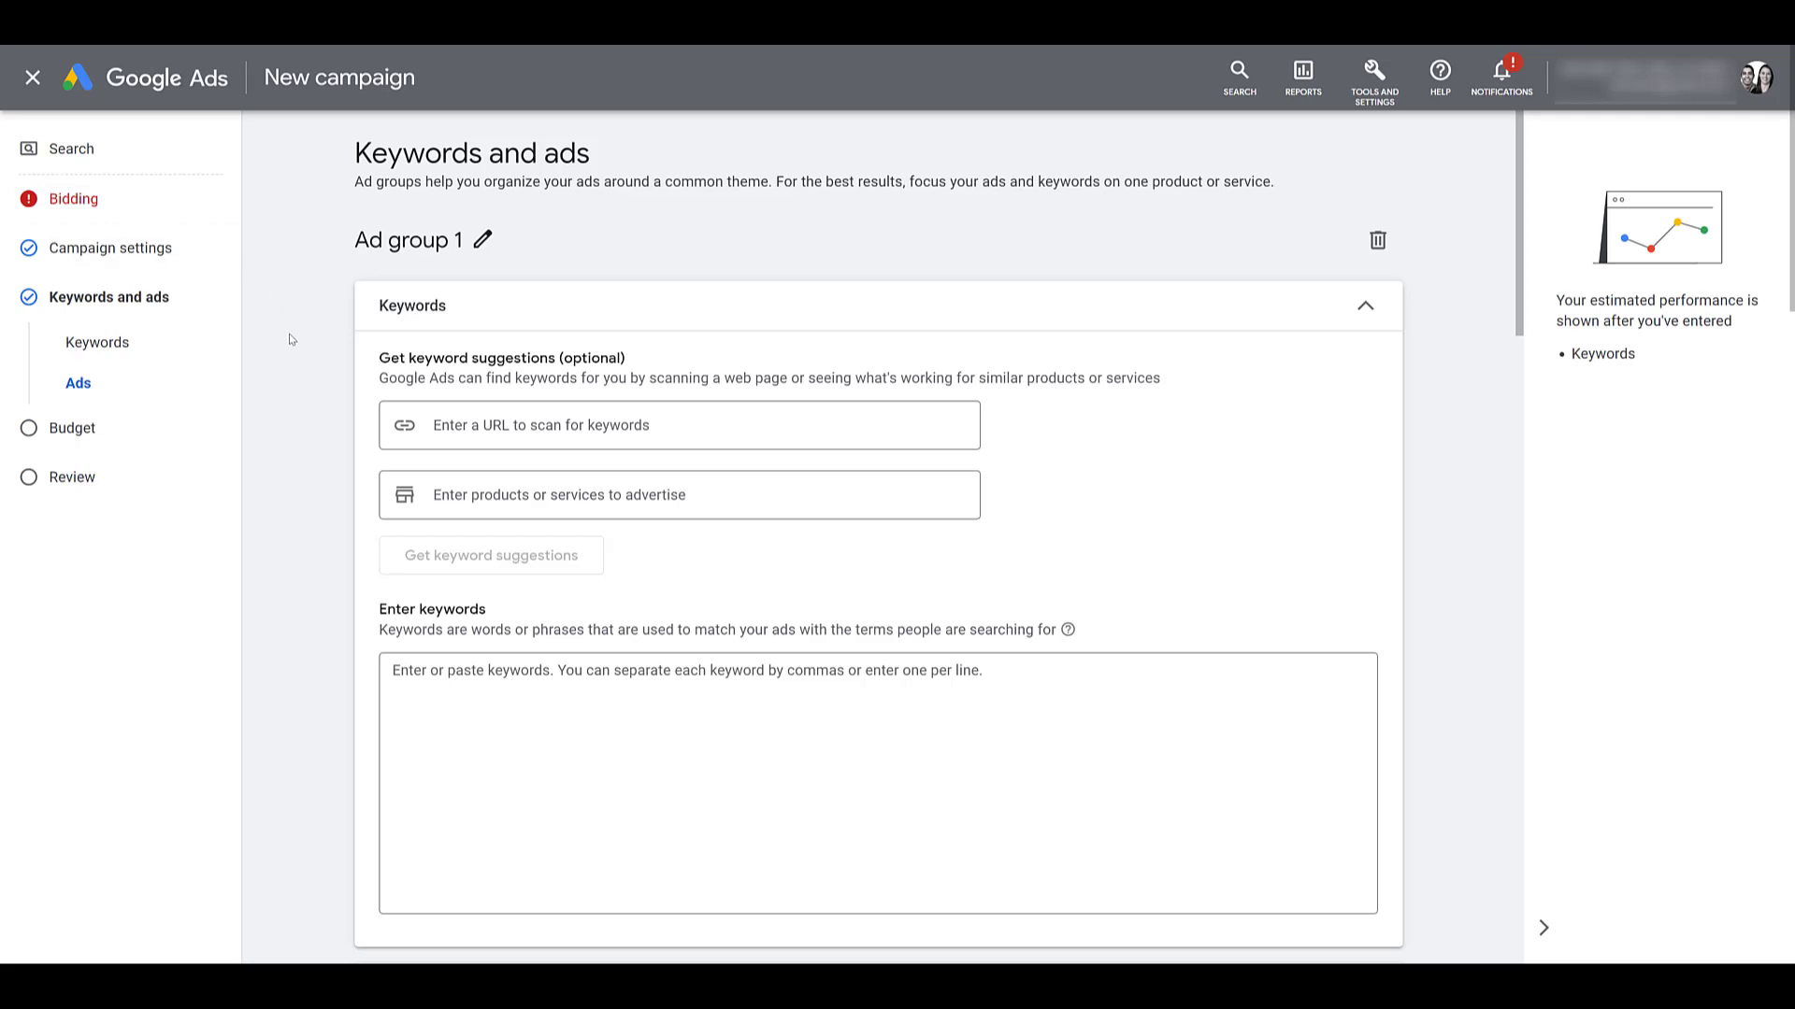
scroll(291, 340, "down", 4)
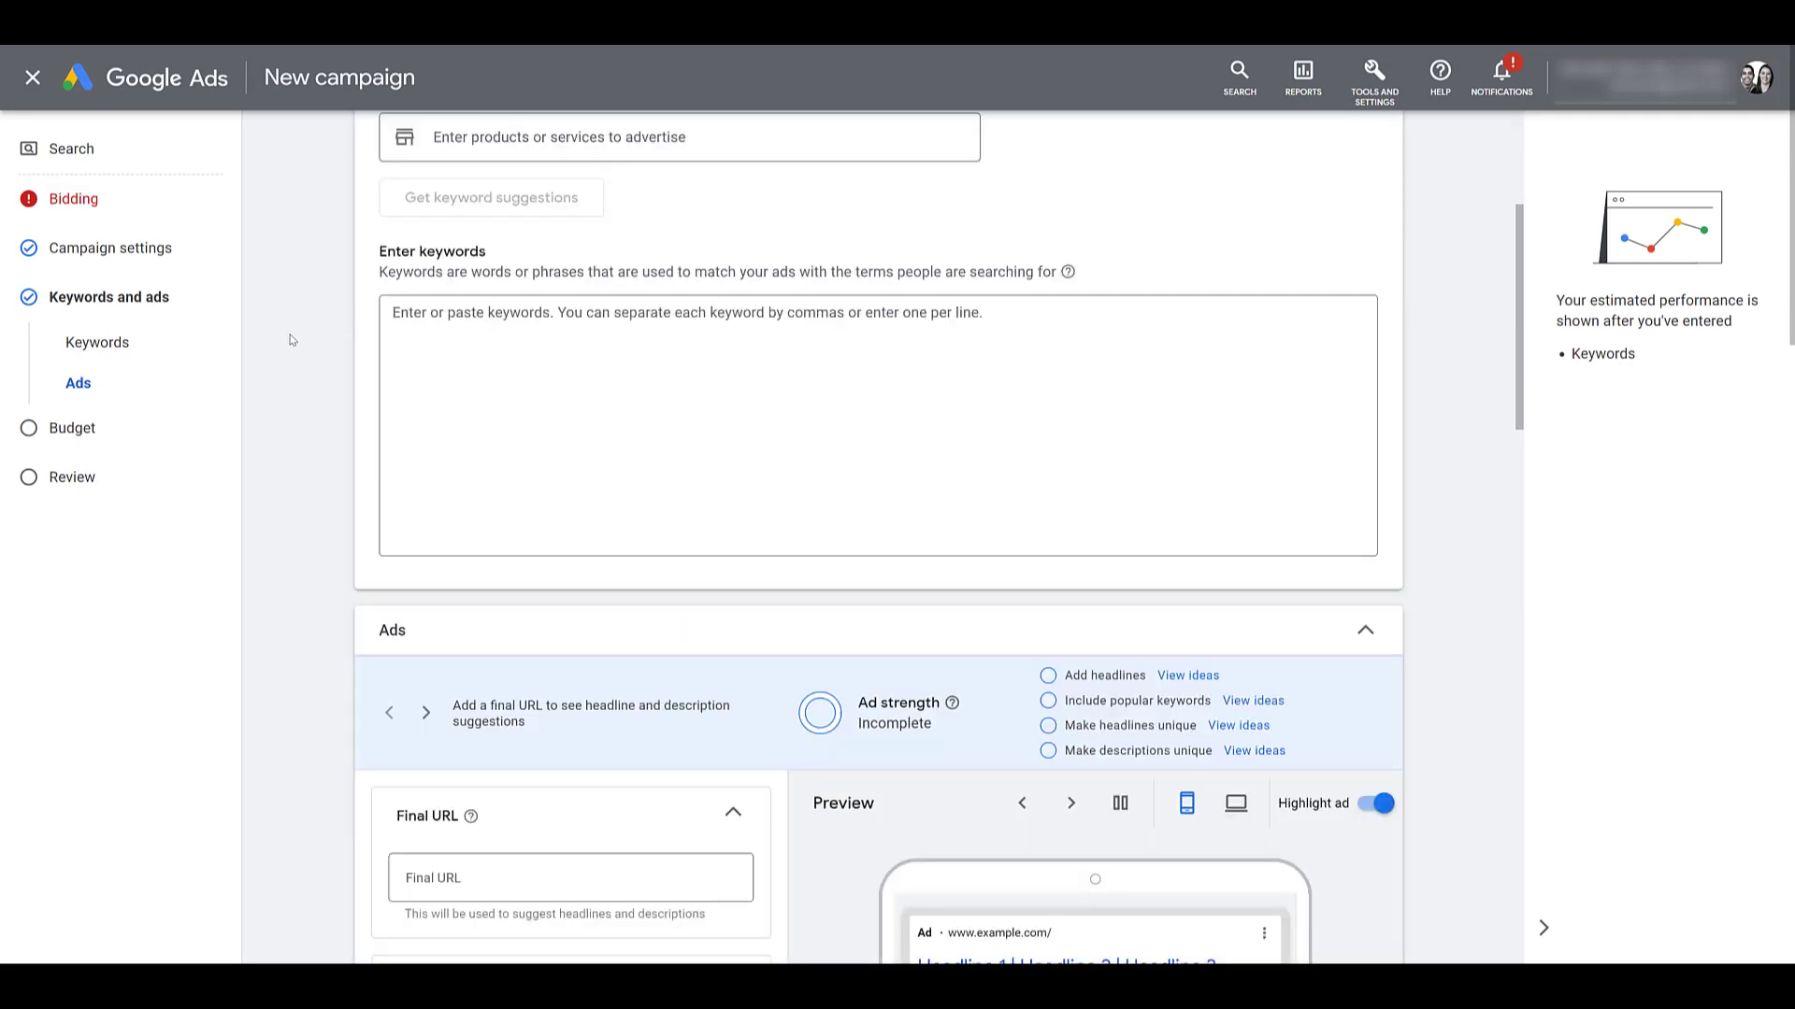
scroll(292, 340, "down", 6)
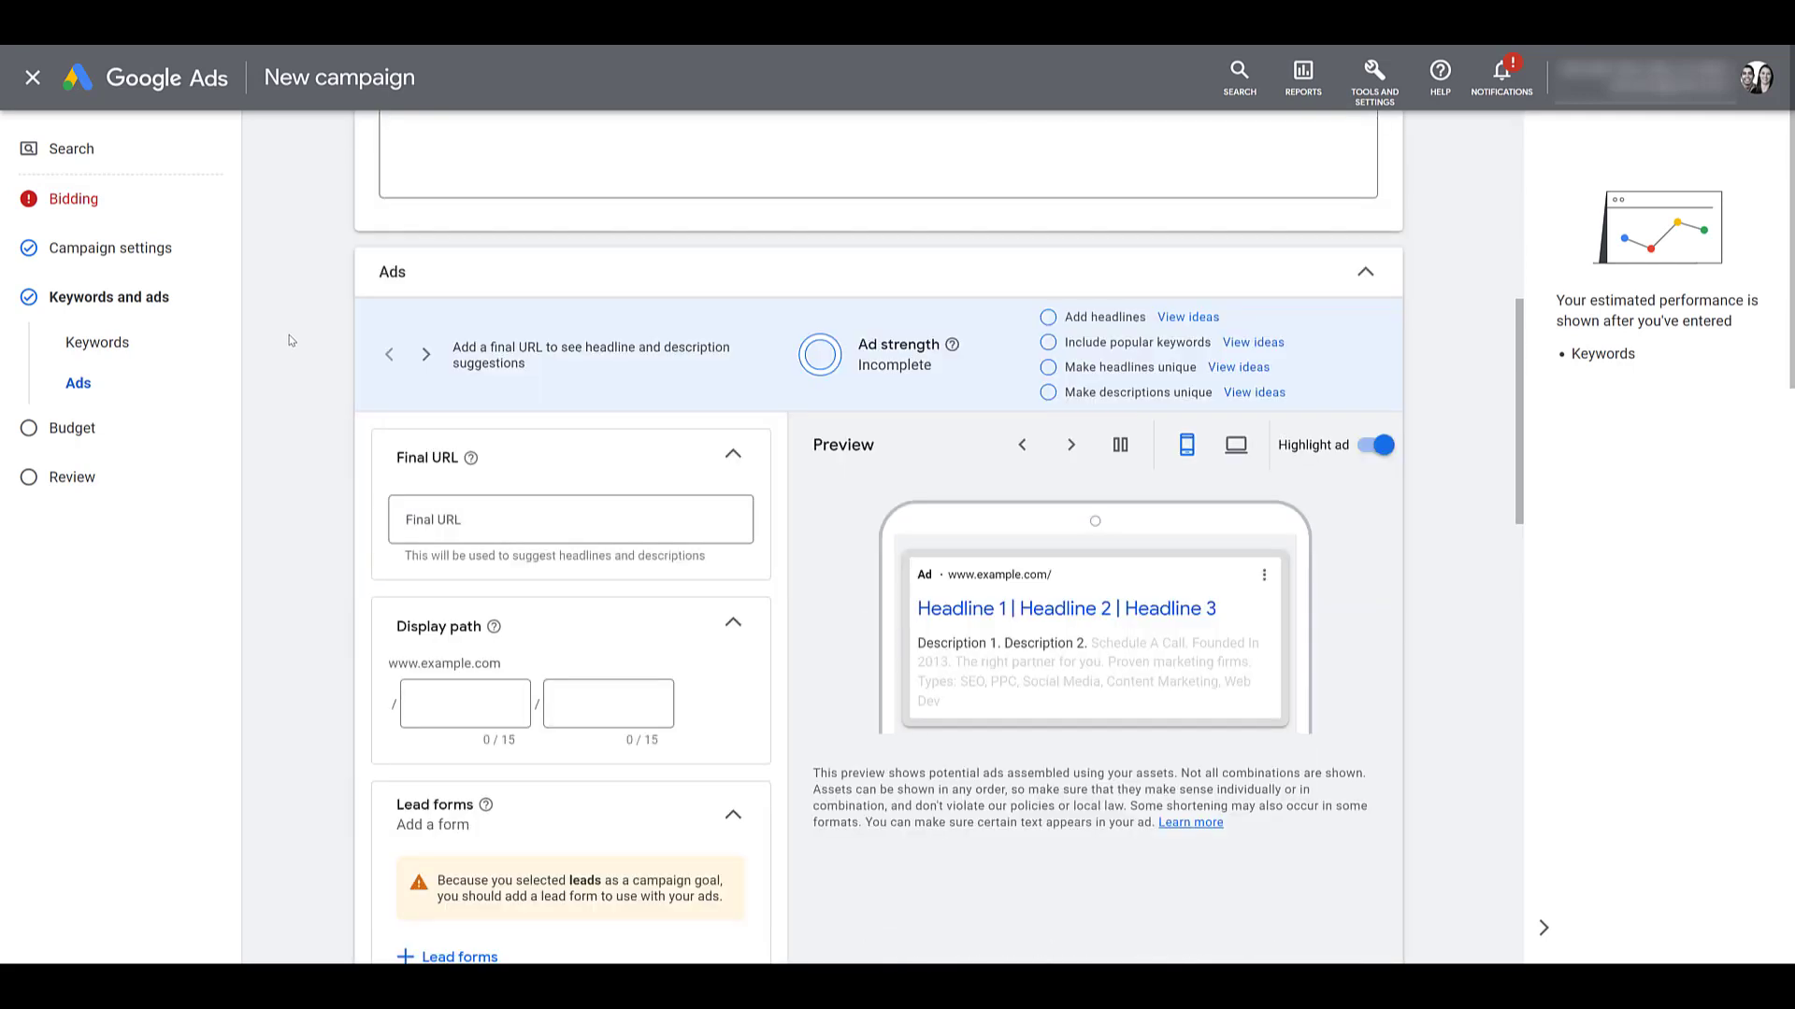
scroll(292, 340, "down", 2)
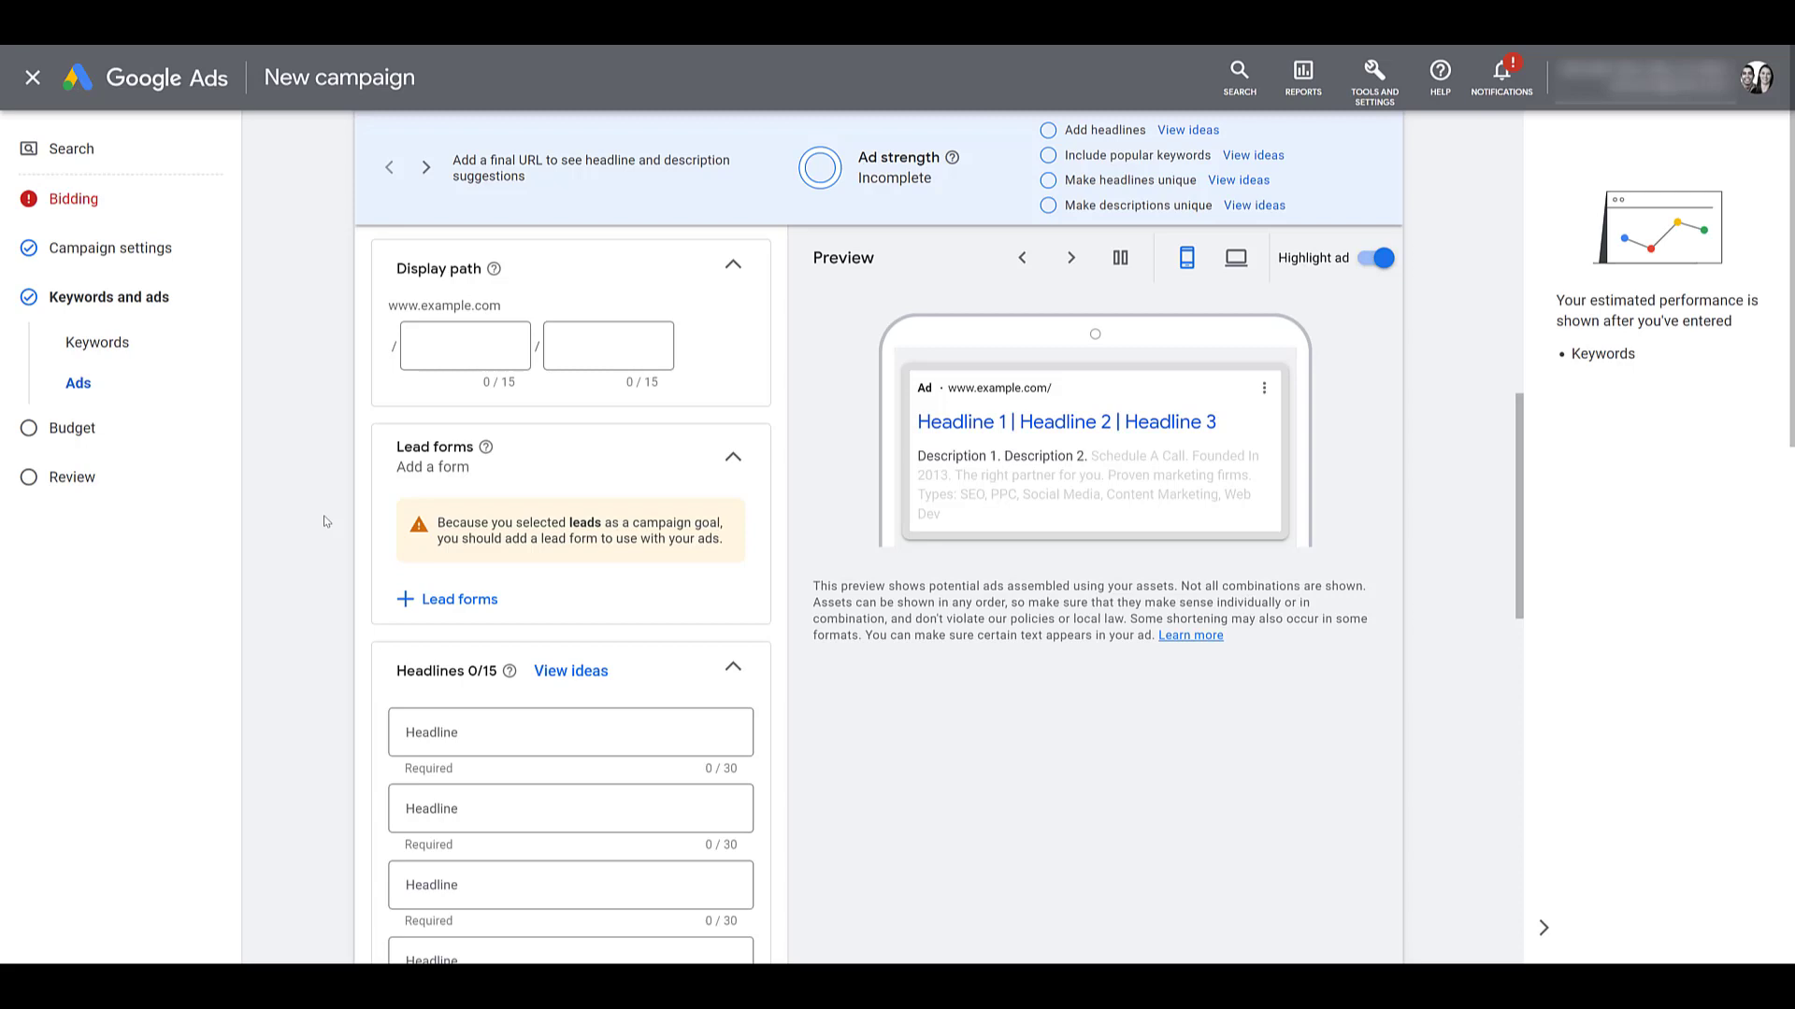
- Attach the existing lead form to the new search campaign's ad
left_click(437, 603)
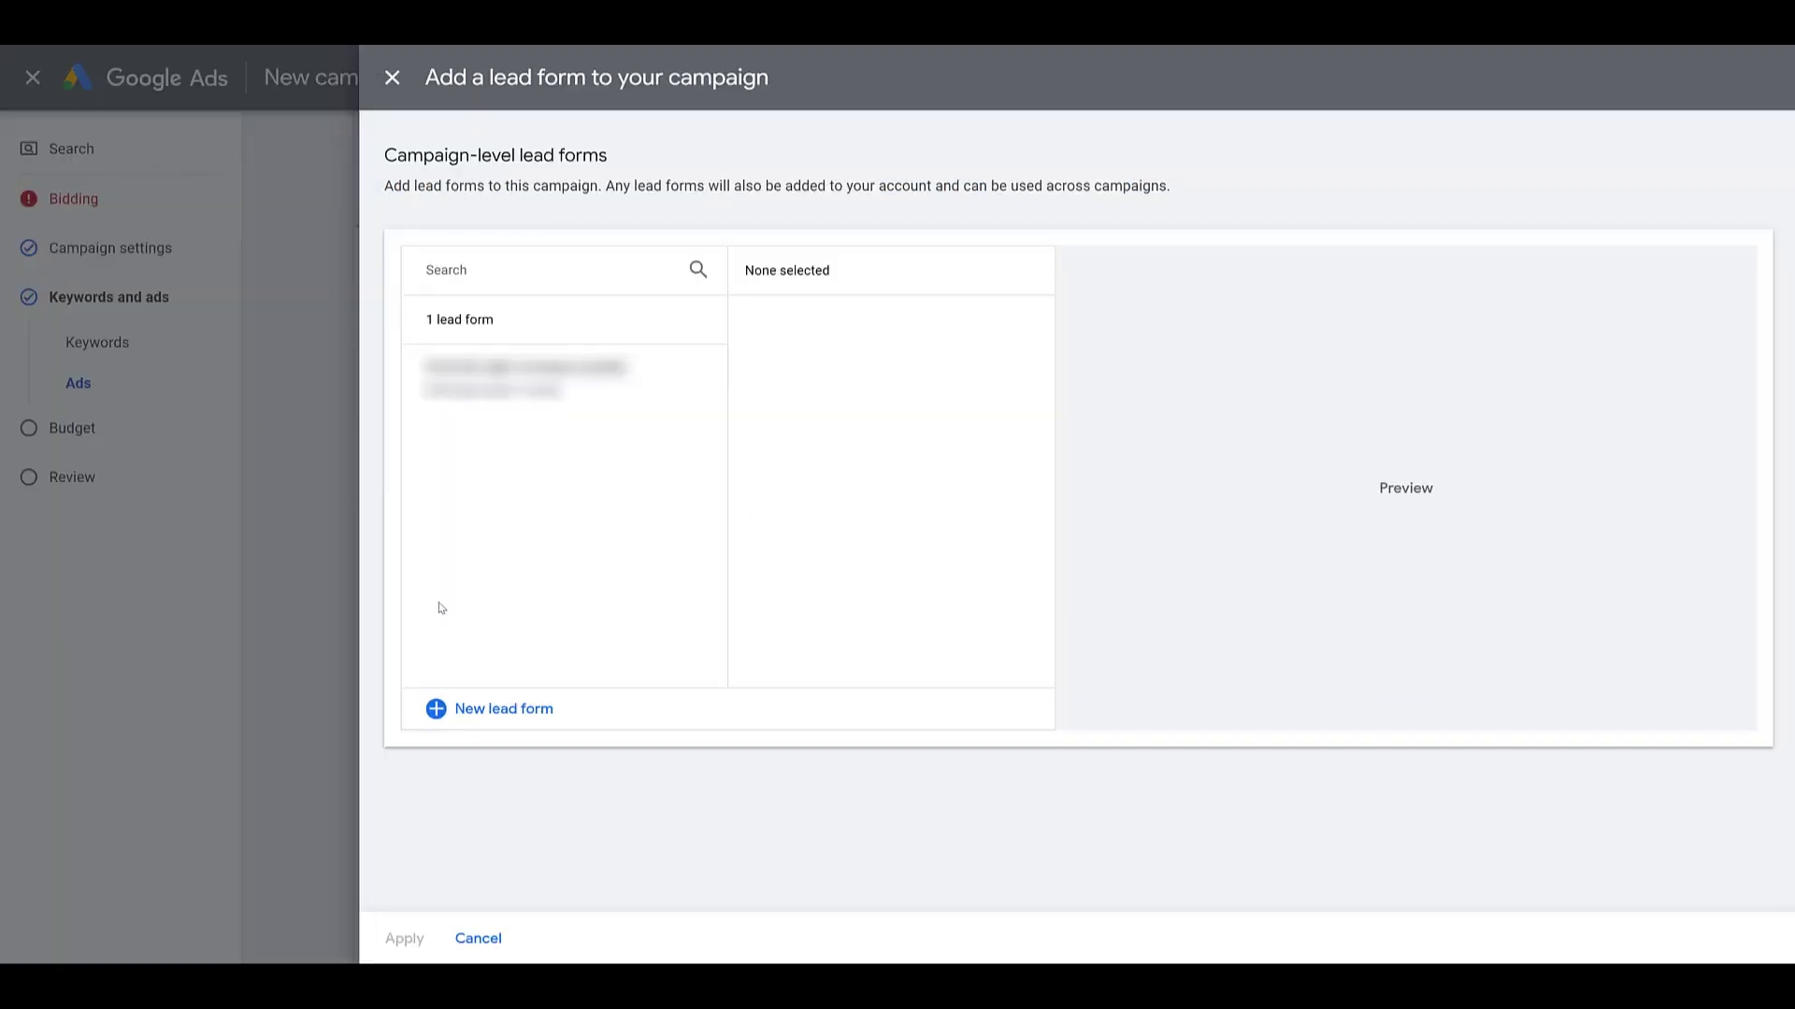
left_click(663, 385)
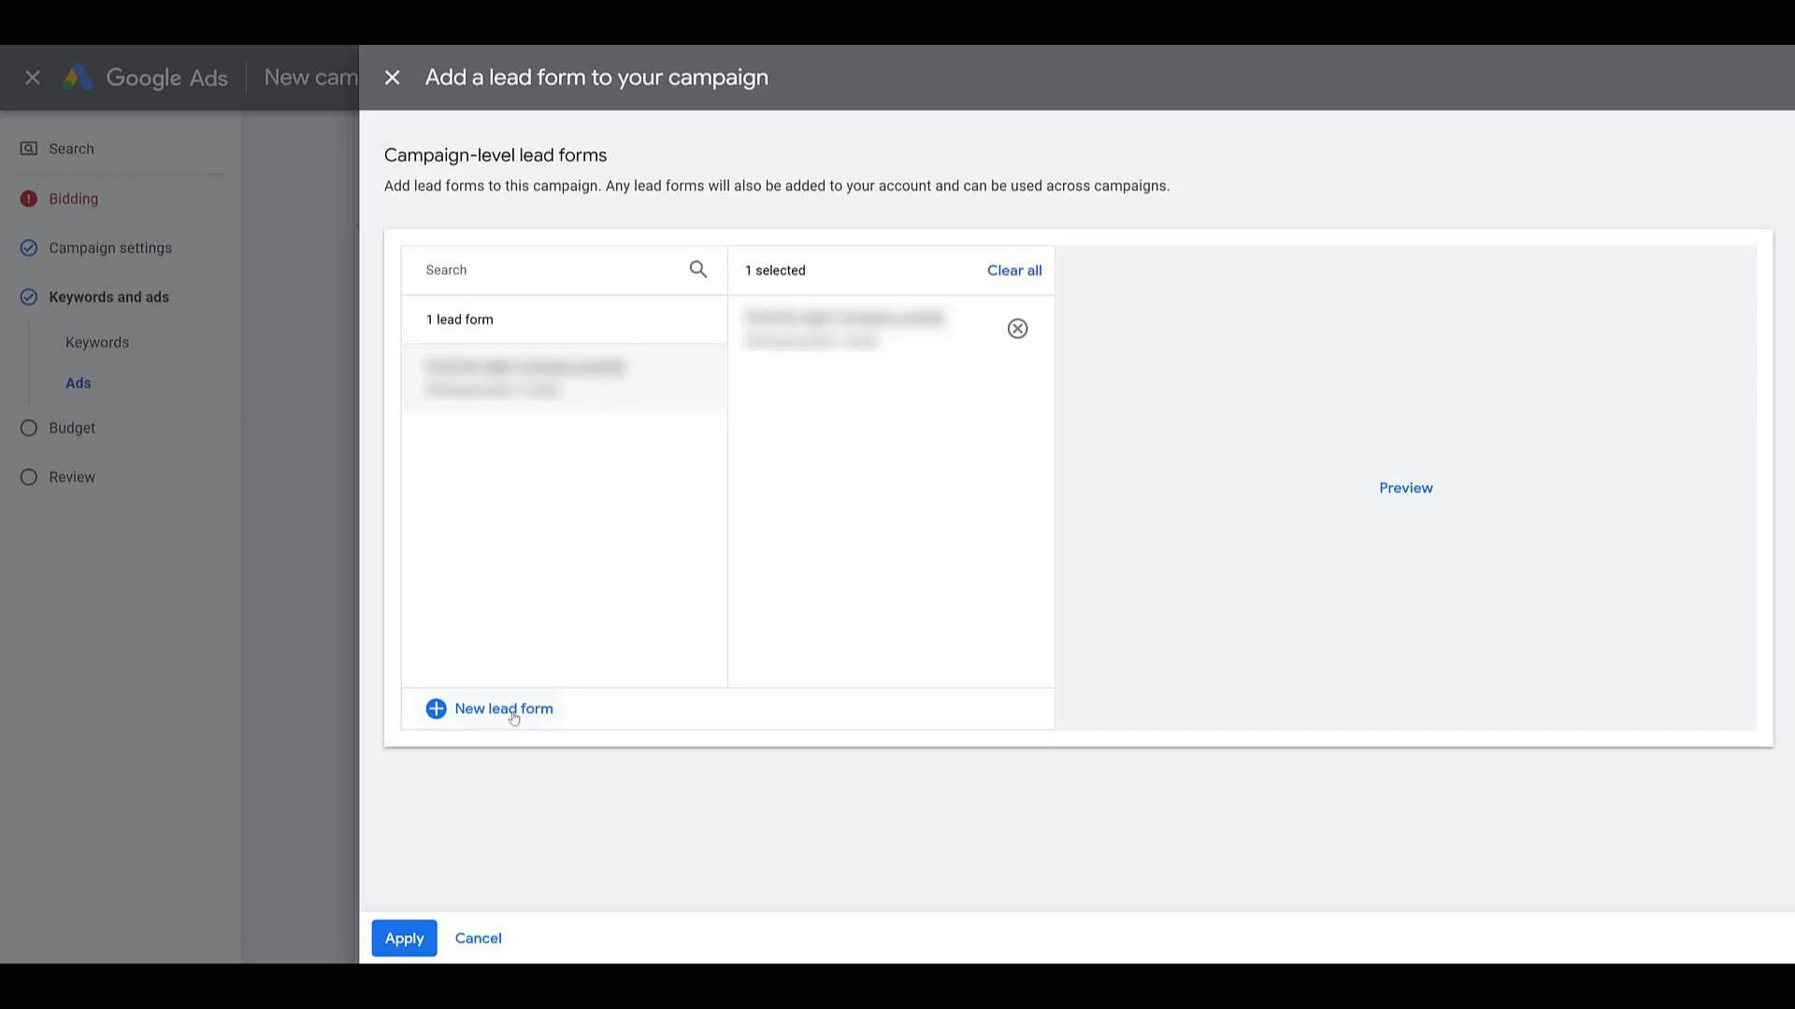
left_click(404, 938)
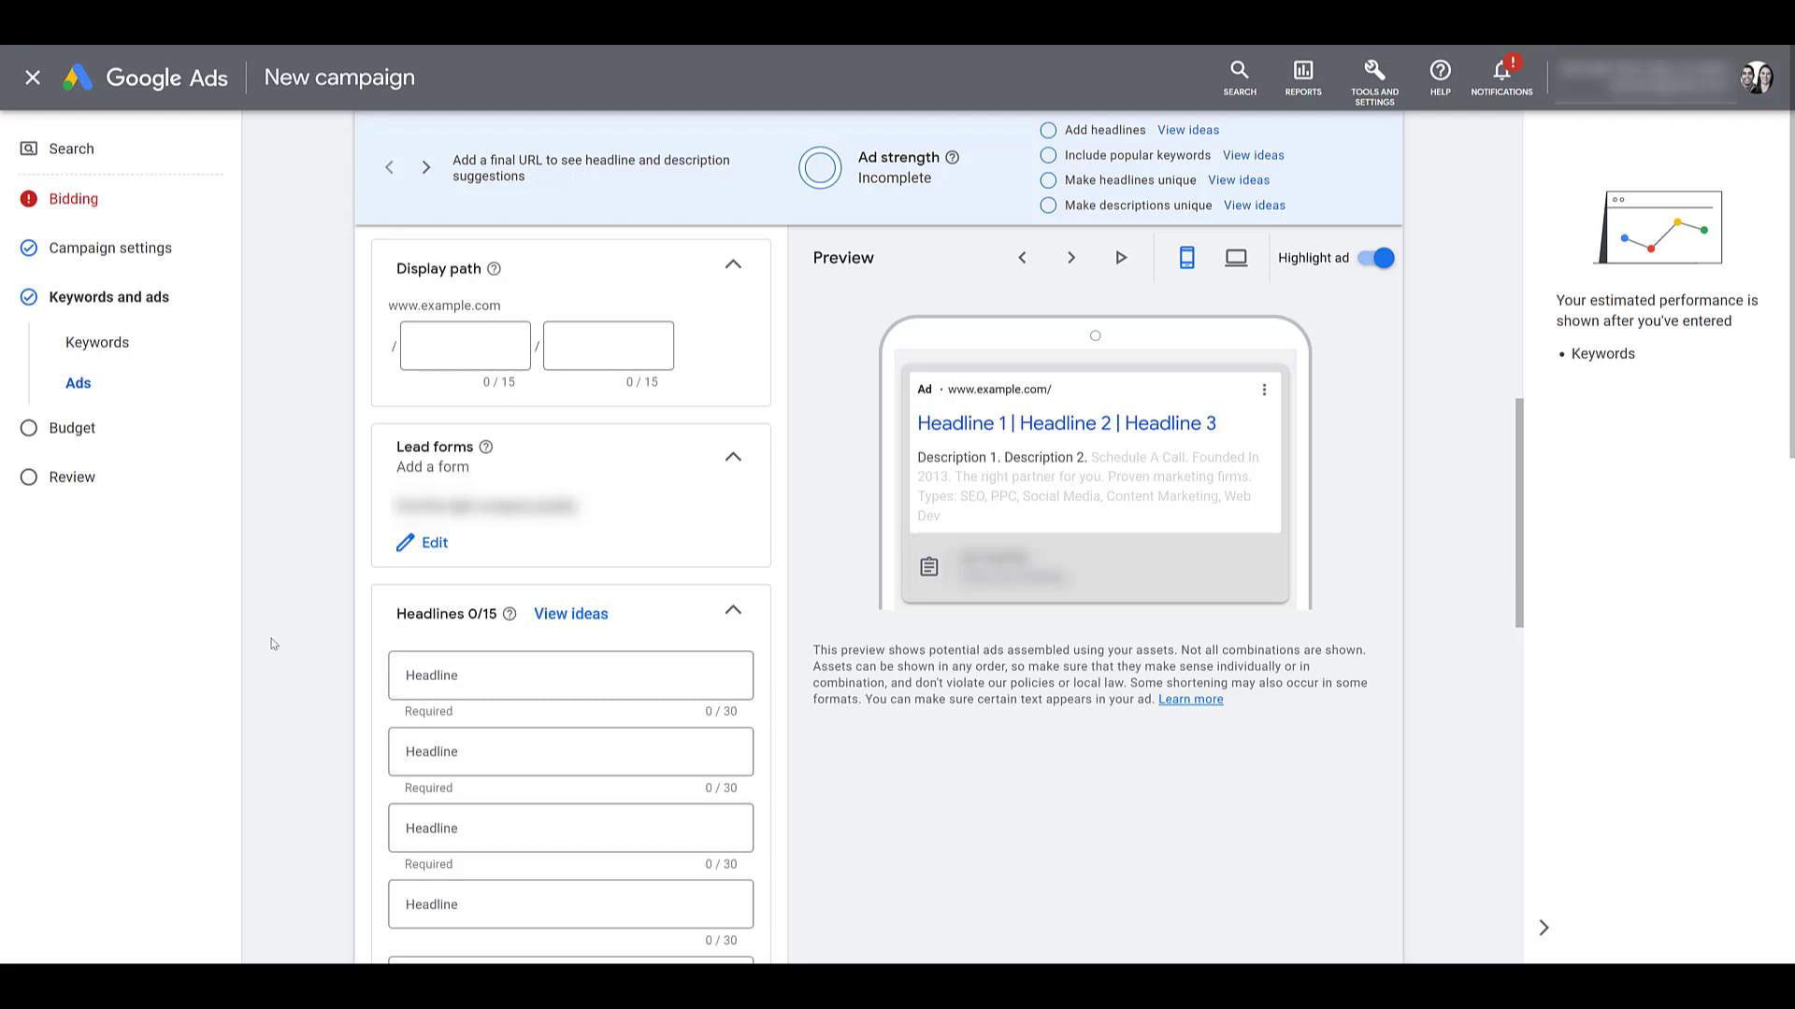
scroll(274, 644, "down", 4)
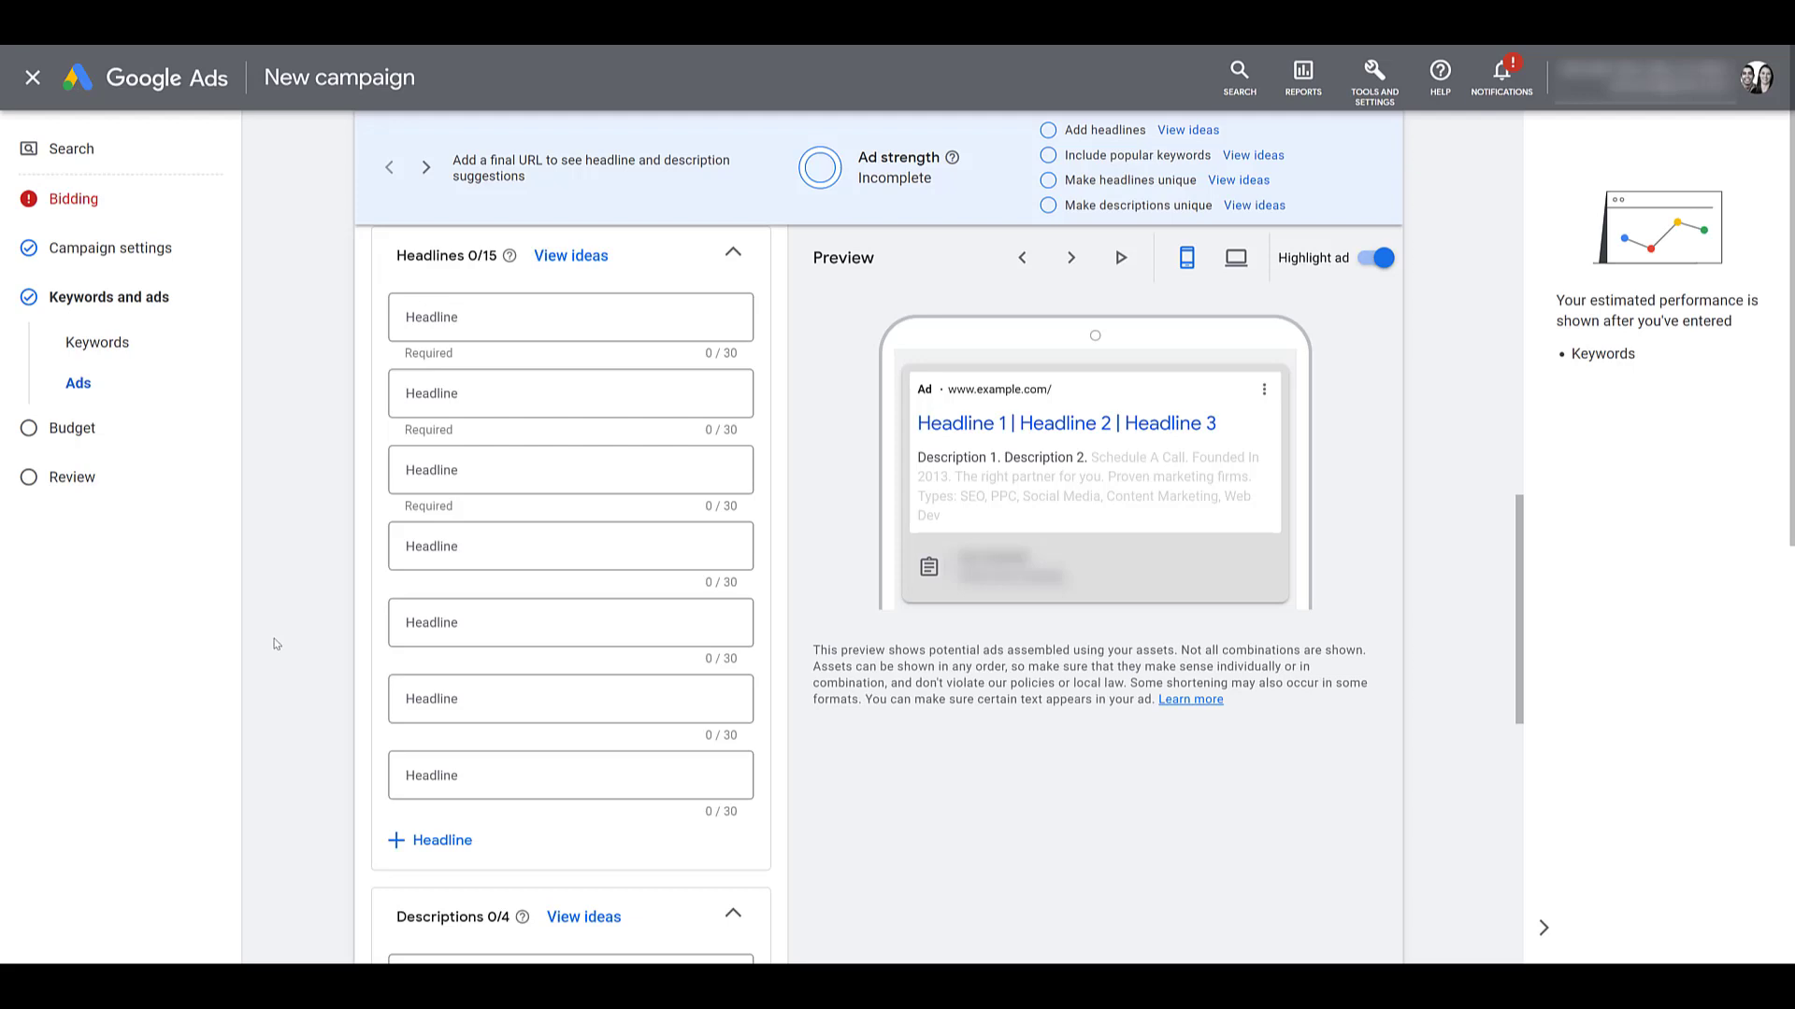
scroll(277, 644, "down", 10)
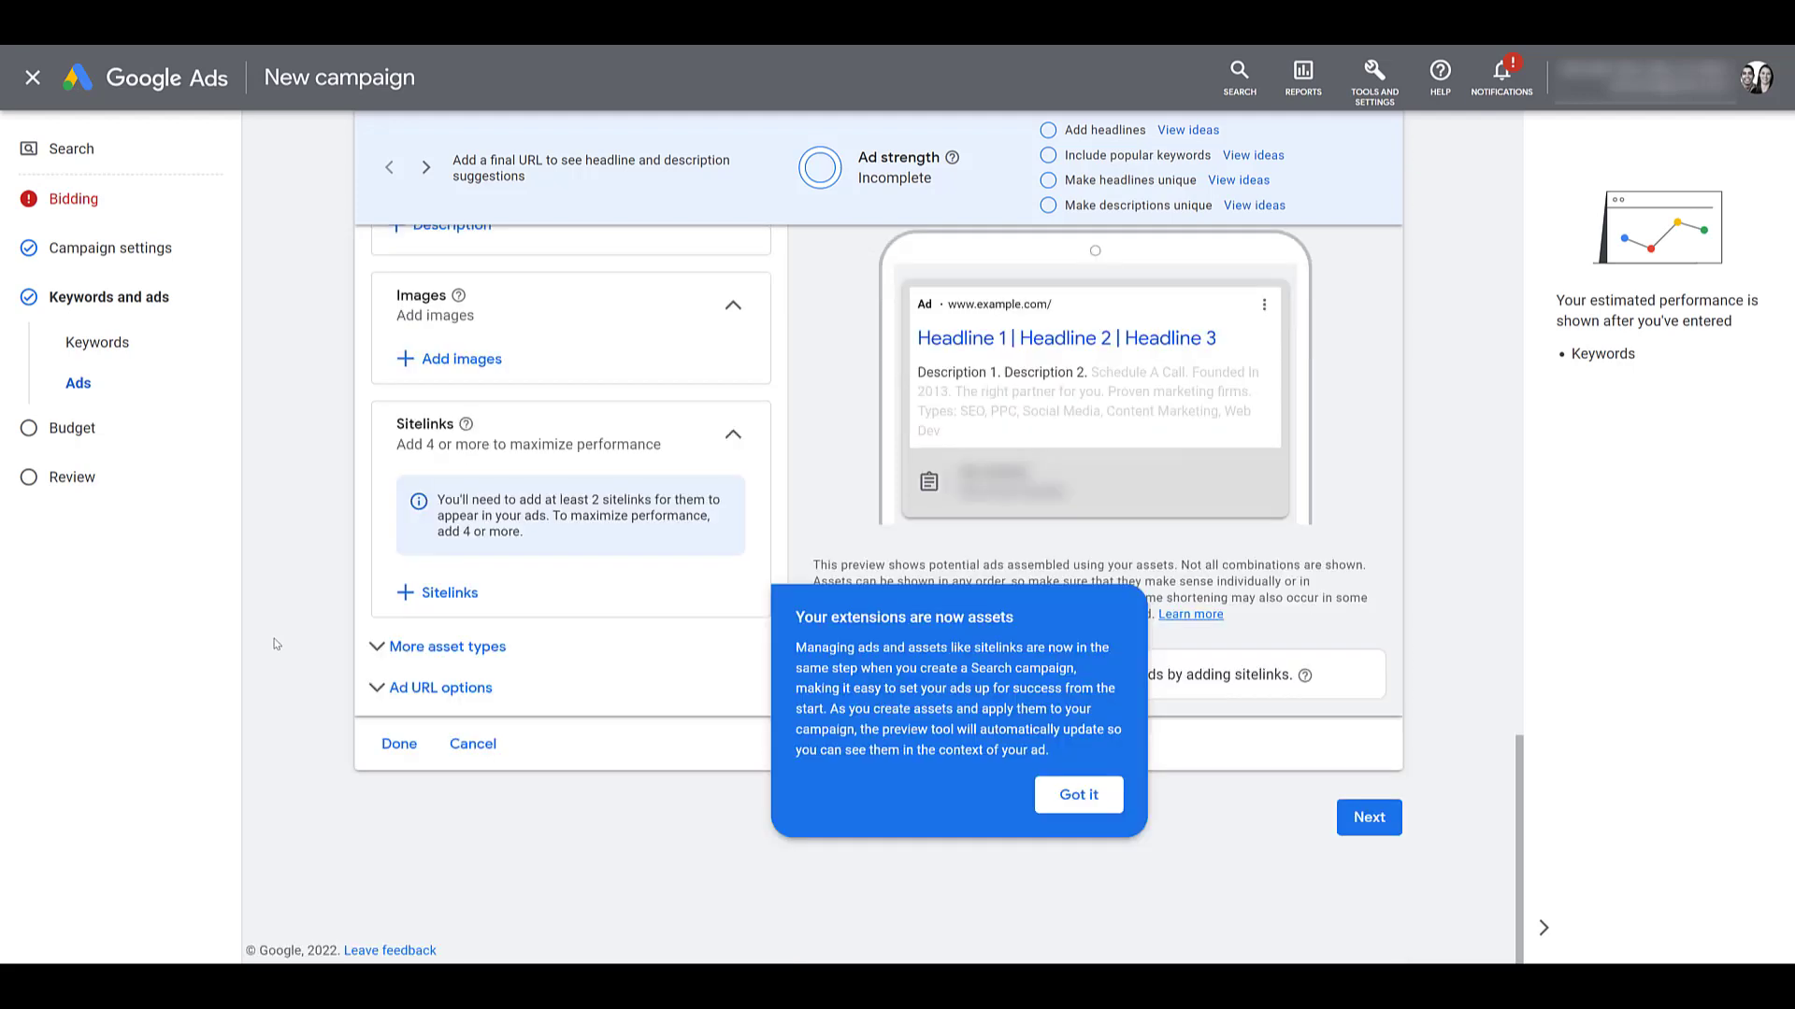
- Expand More asset types to list Calls, Callouts and Apps, and dismiss the extensions notice
left_click(379, 648)
scroll(321, 620, "down", 4)
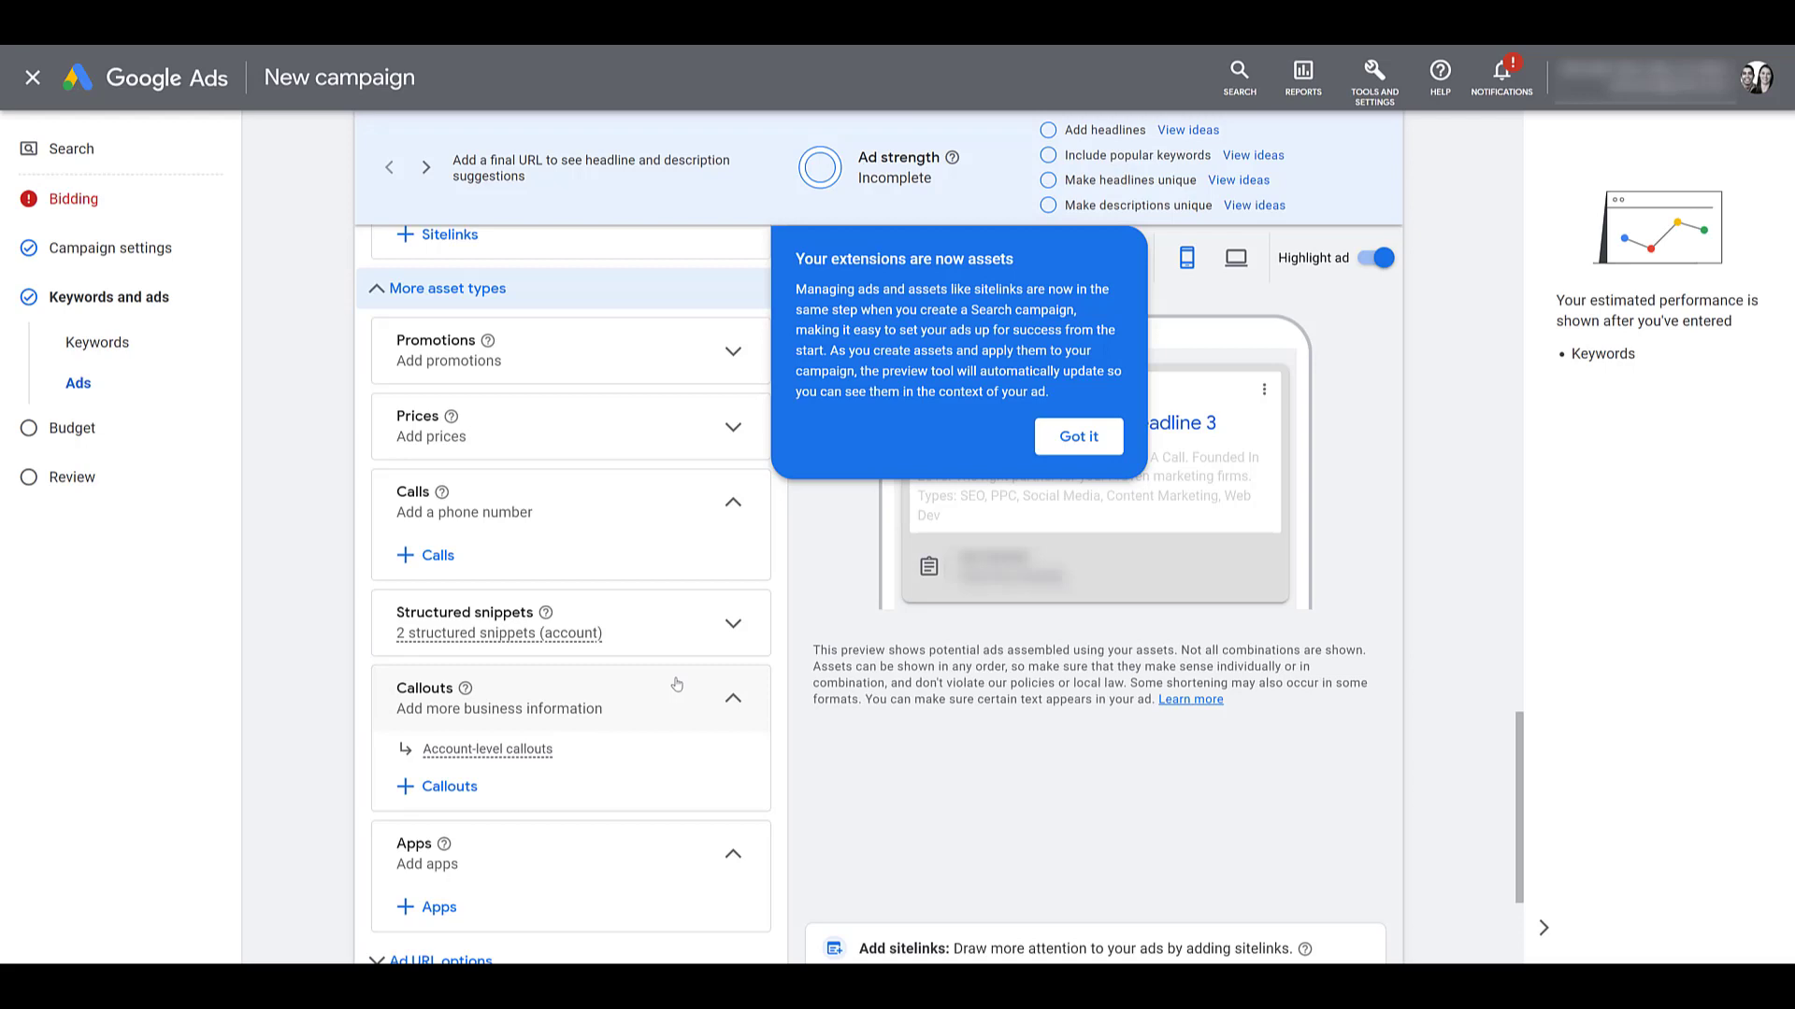
left_click(1066, 438)
scroll(885, 766, "down", 1)
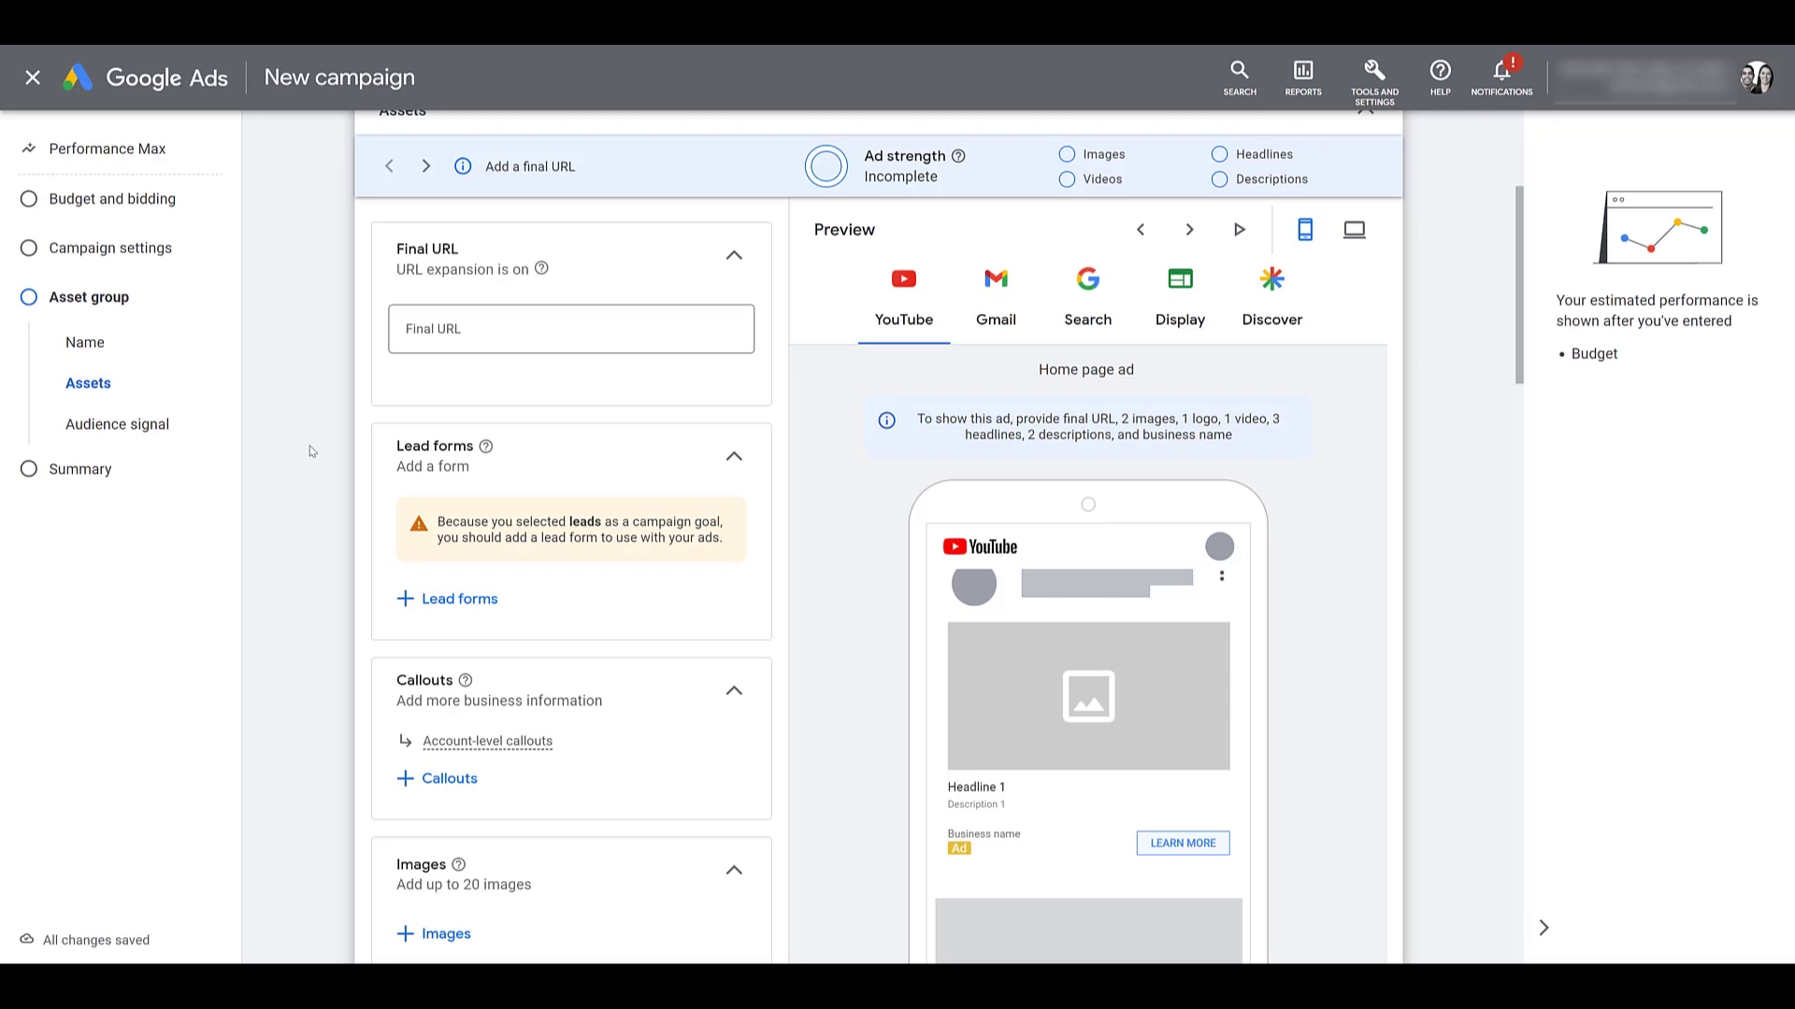
- Review the Performance Max asset group's assets and expand More asset types
scroll(301, 452, "down", 3)
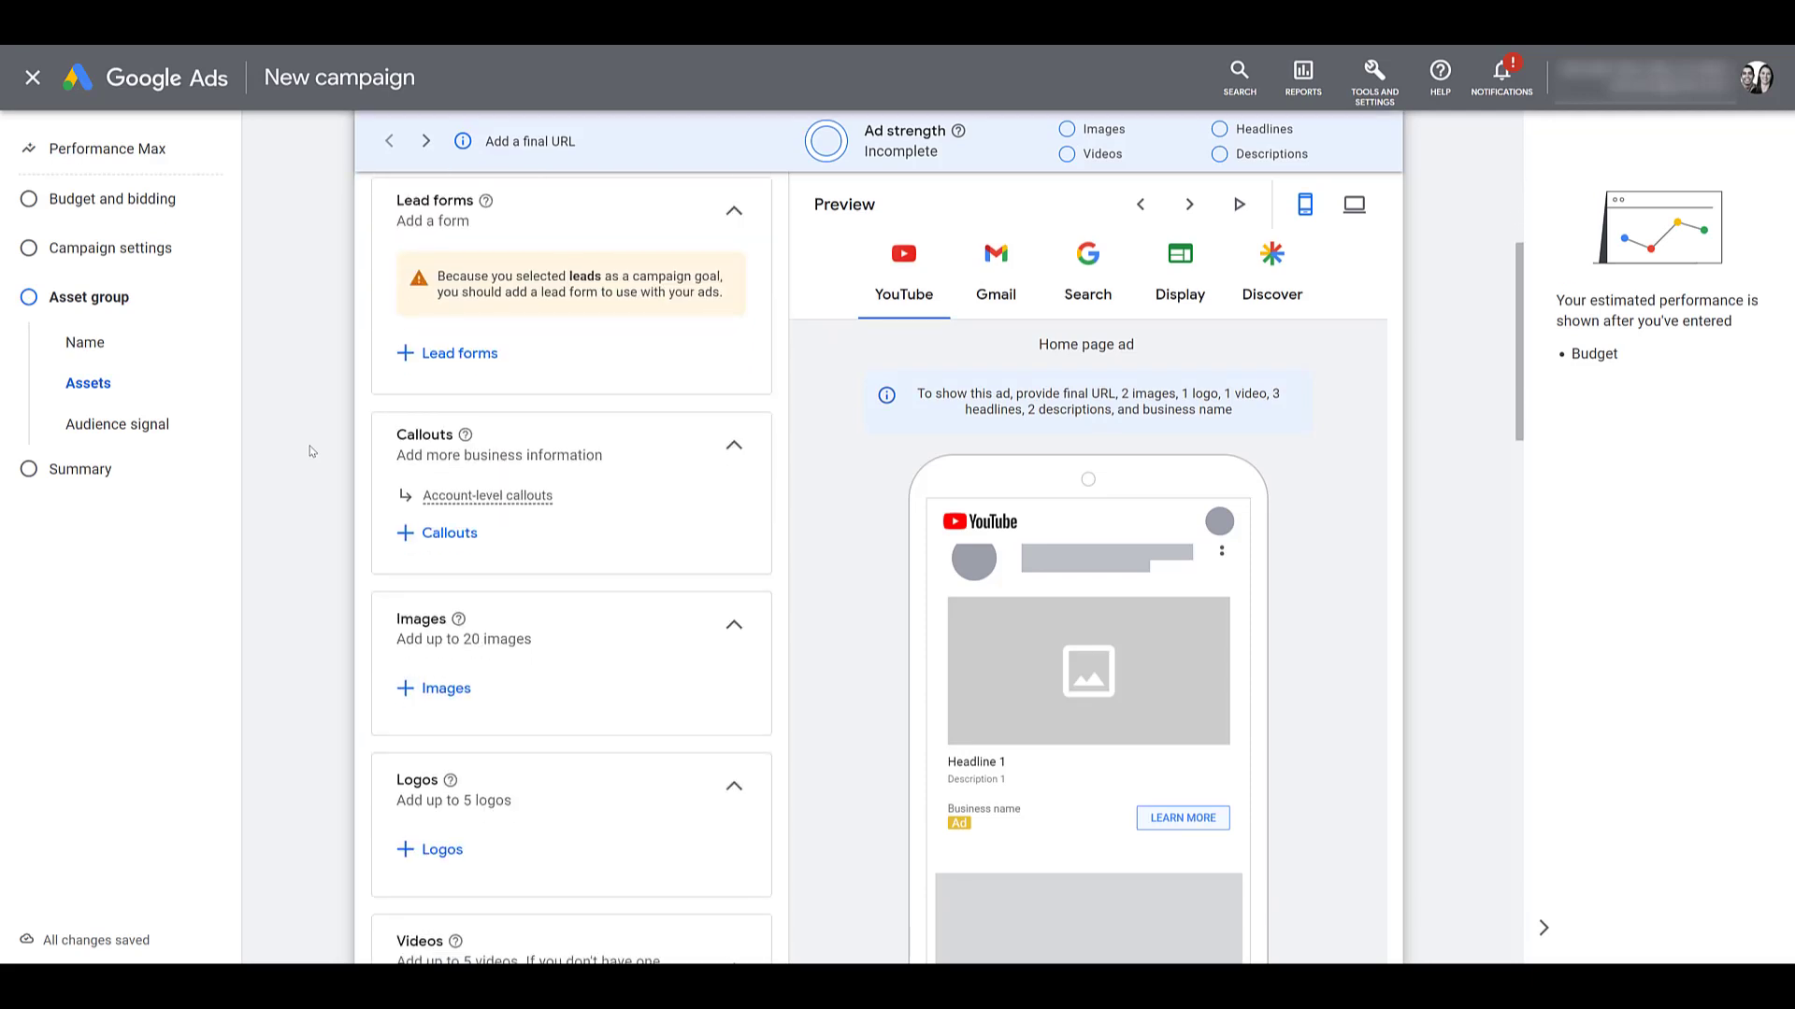
scroll(311, 451, "down", 4)
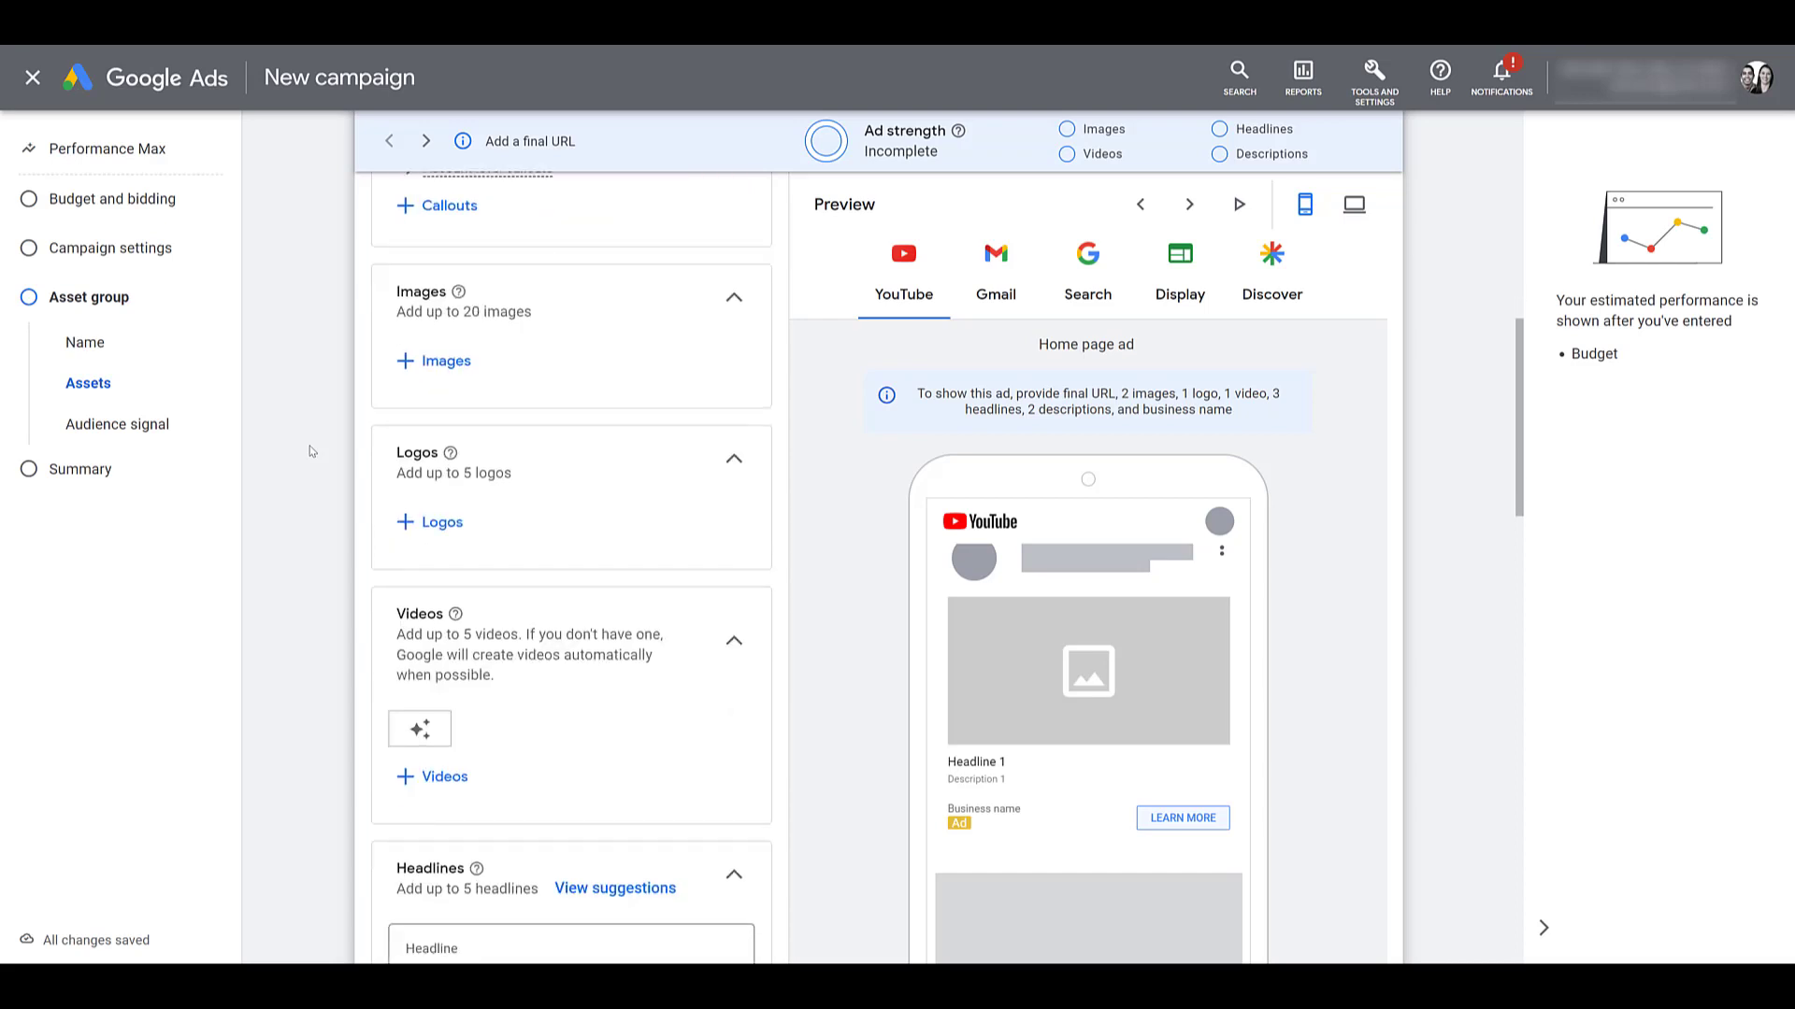
scroll(312, 452, "down", 2)
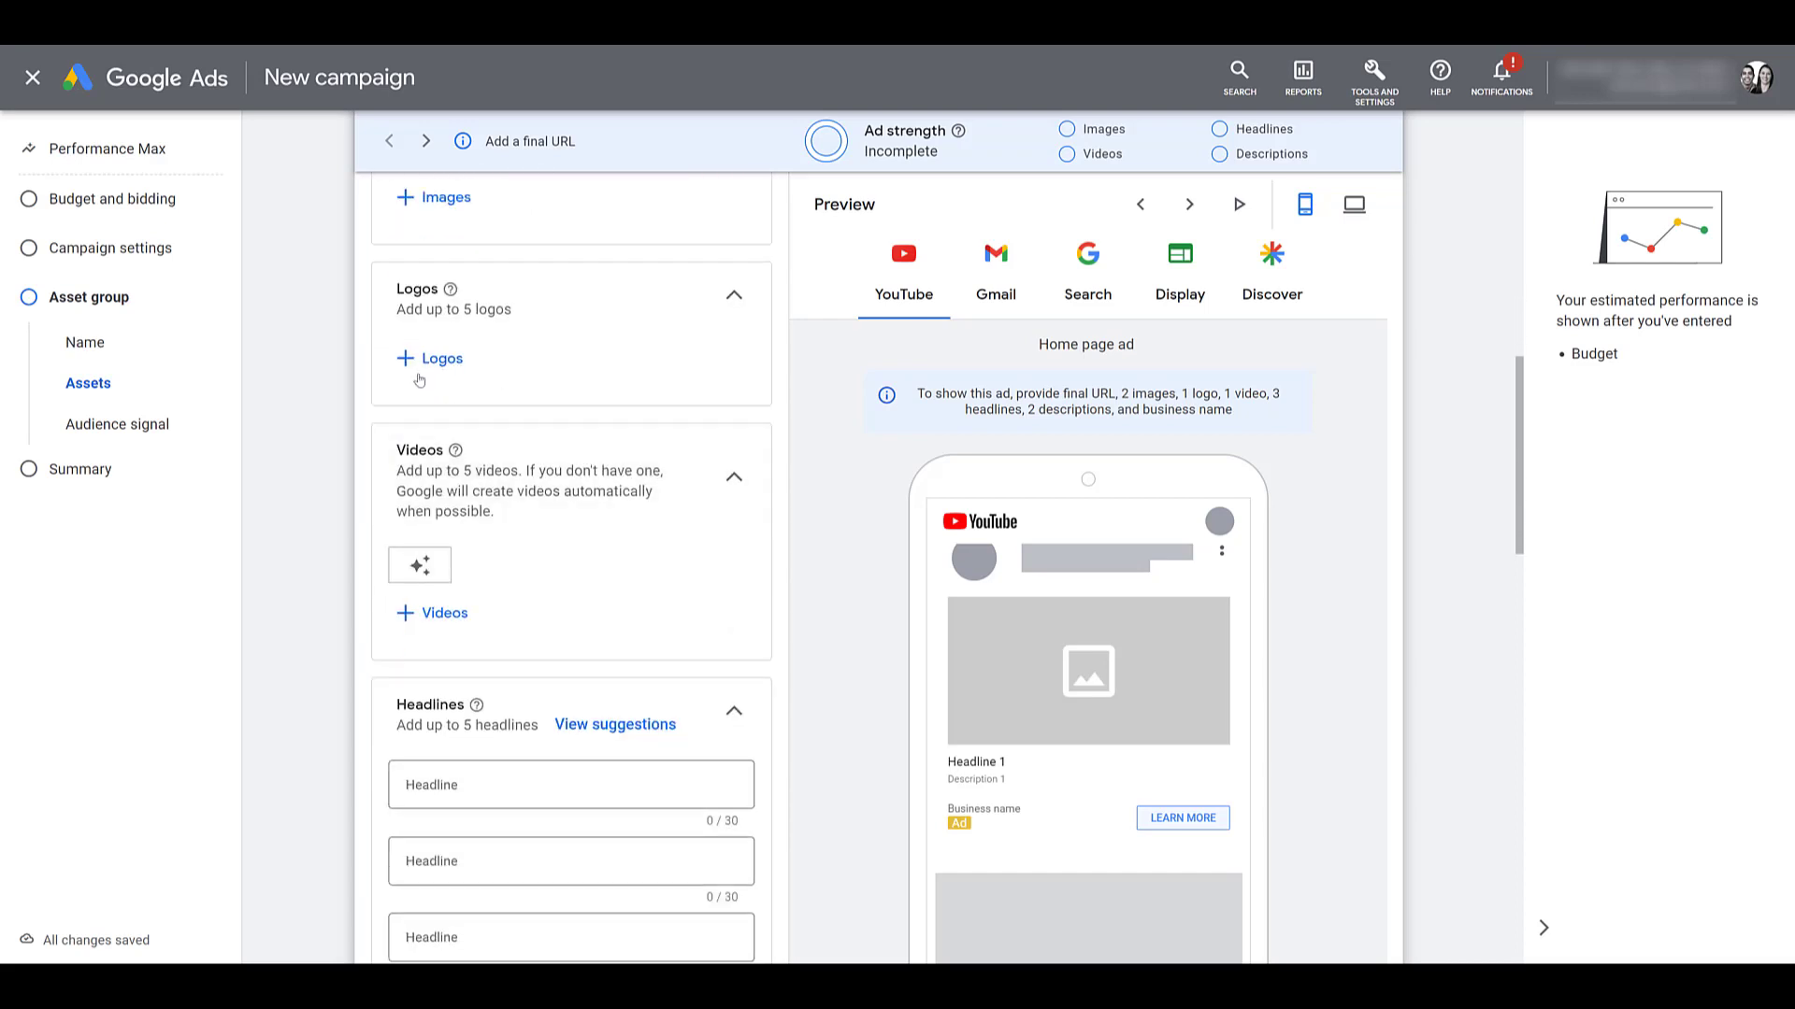
scroll(342, 402, "up", 2)
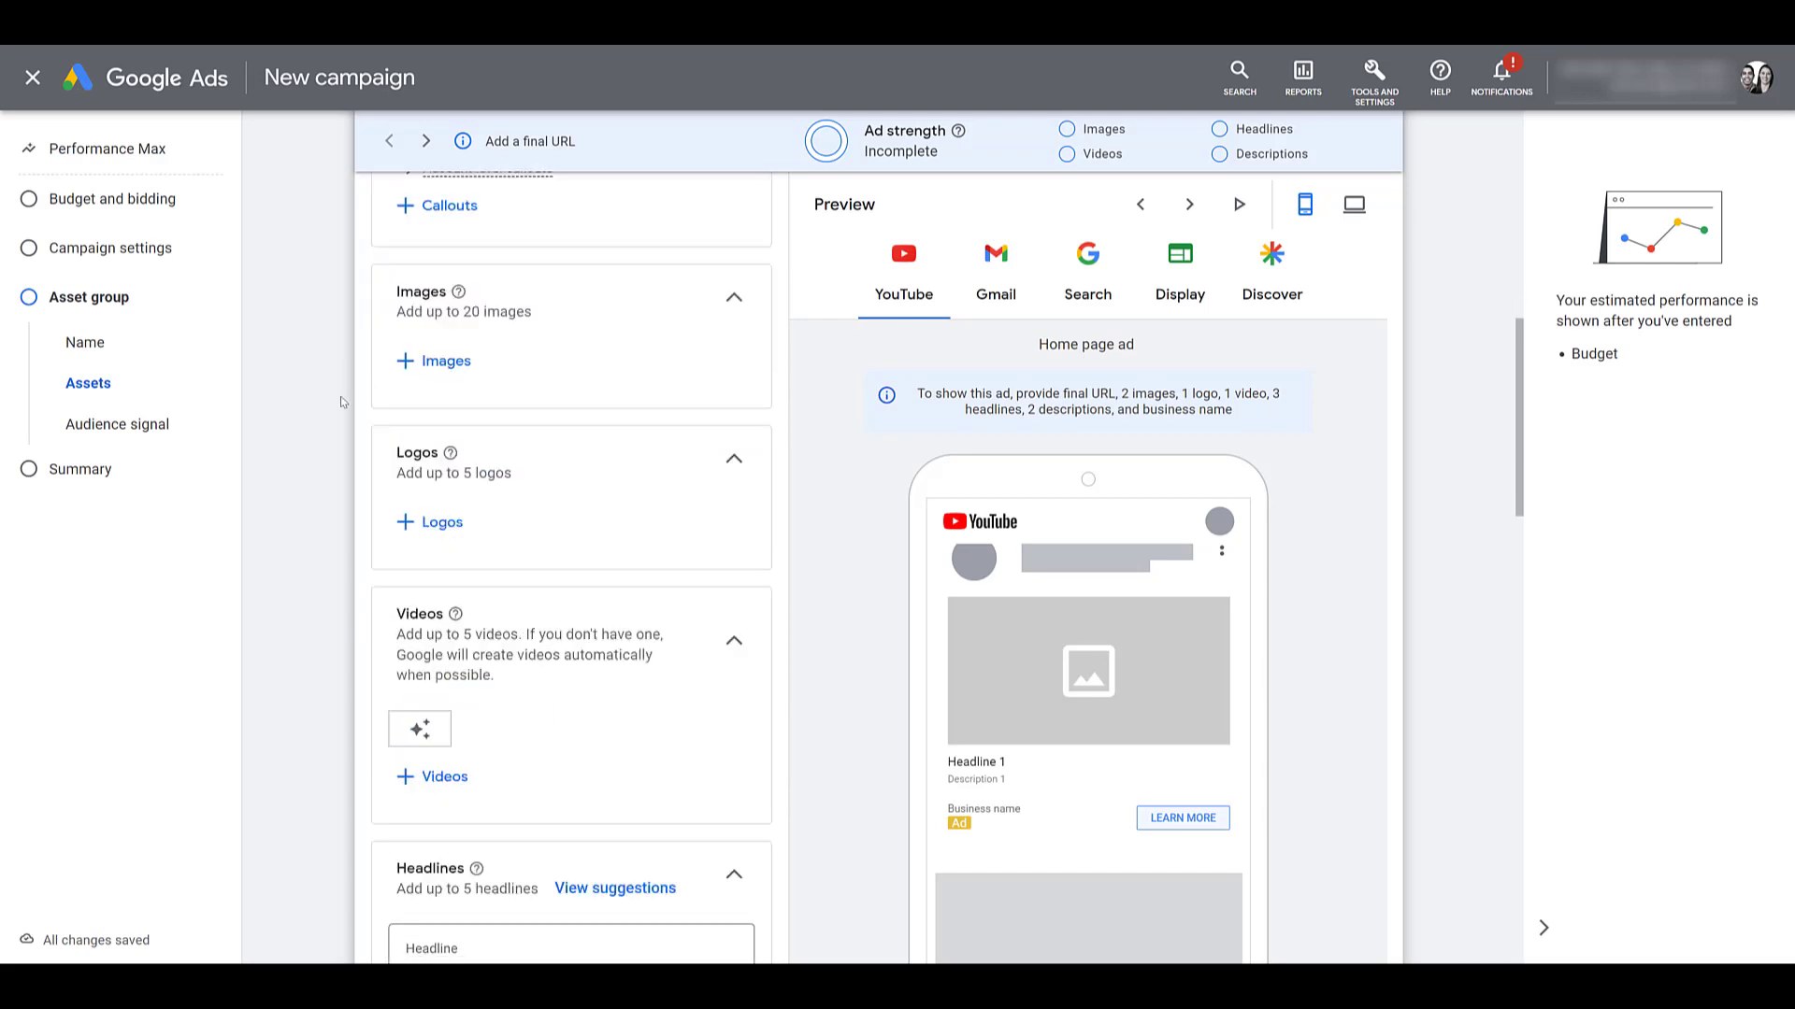
scroll(342, 401, "up", 2)
scroll(342, 402, "up", 1)
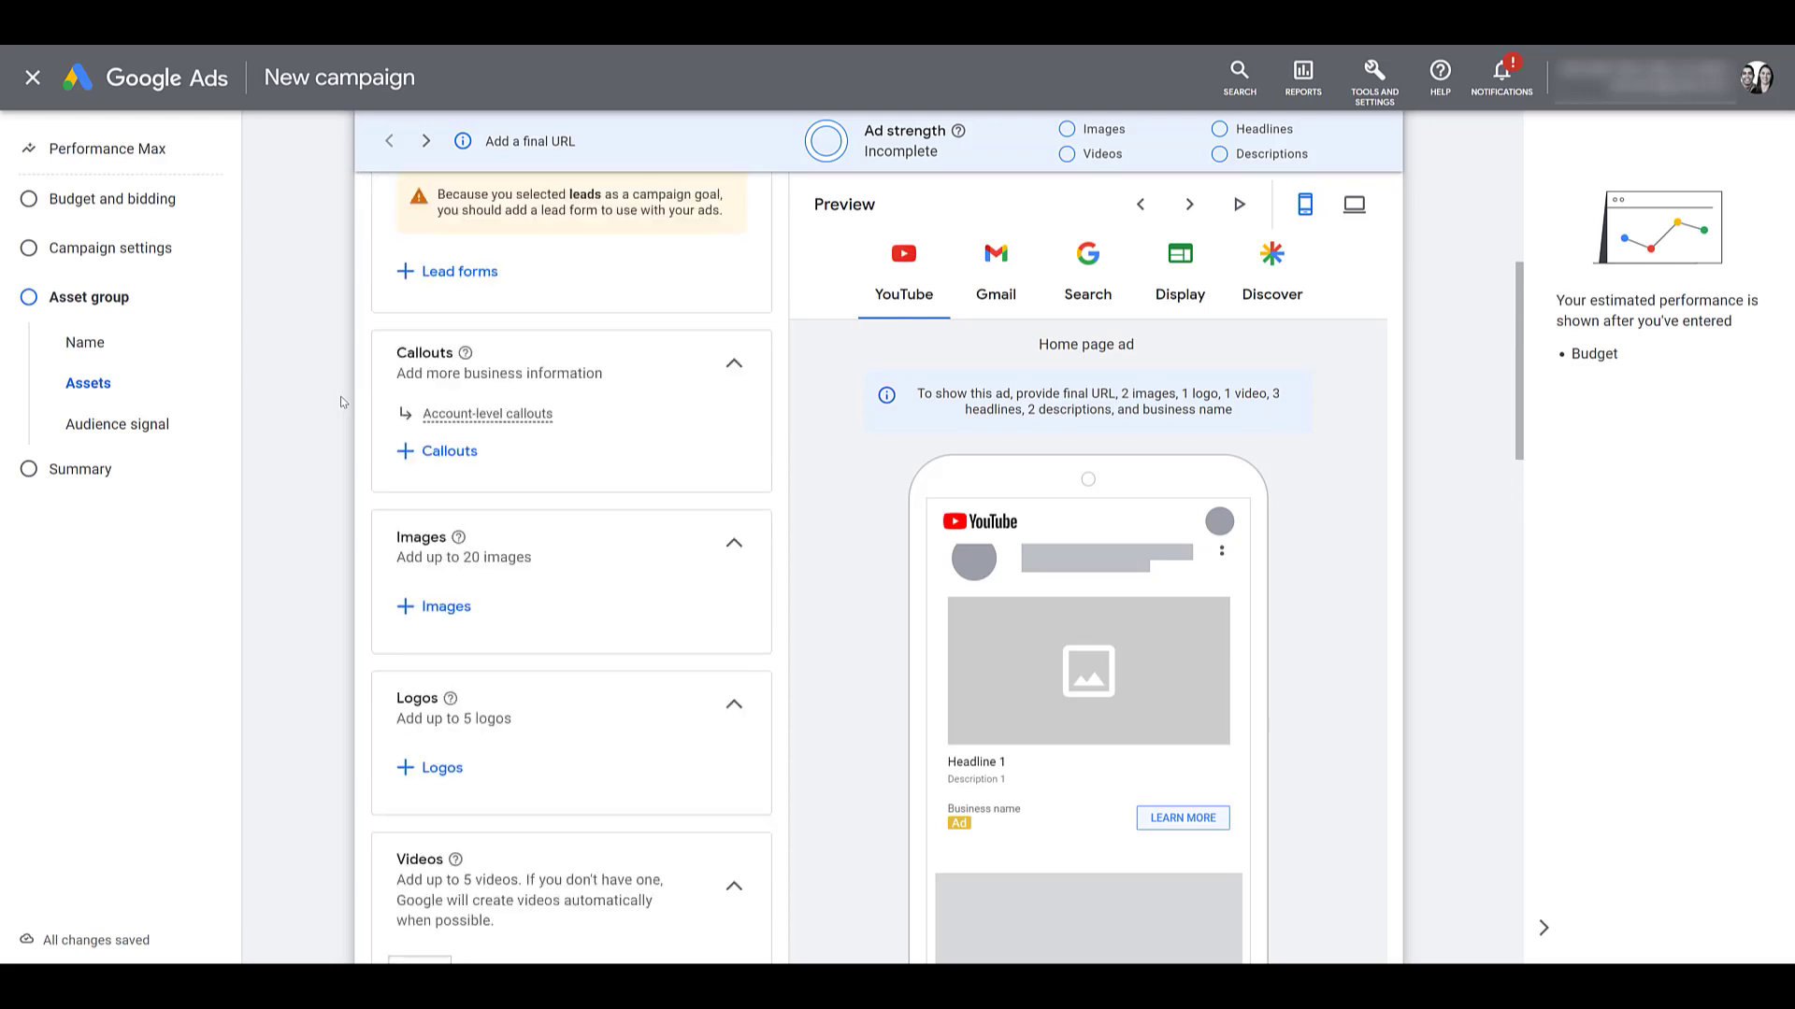
scroll(342, 402, "down", 14)
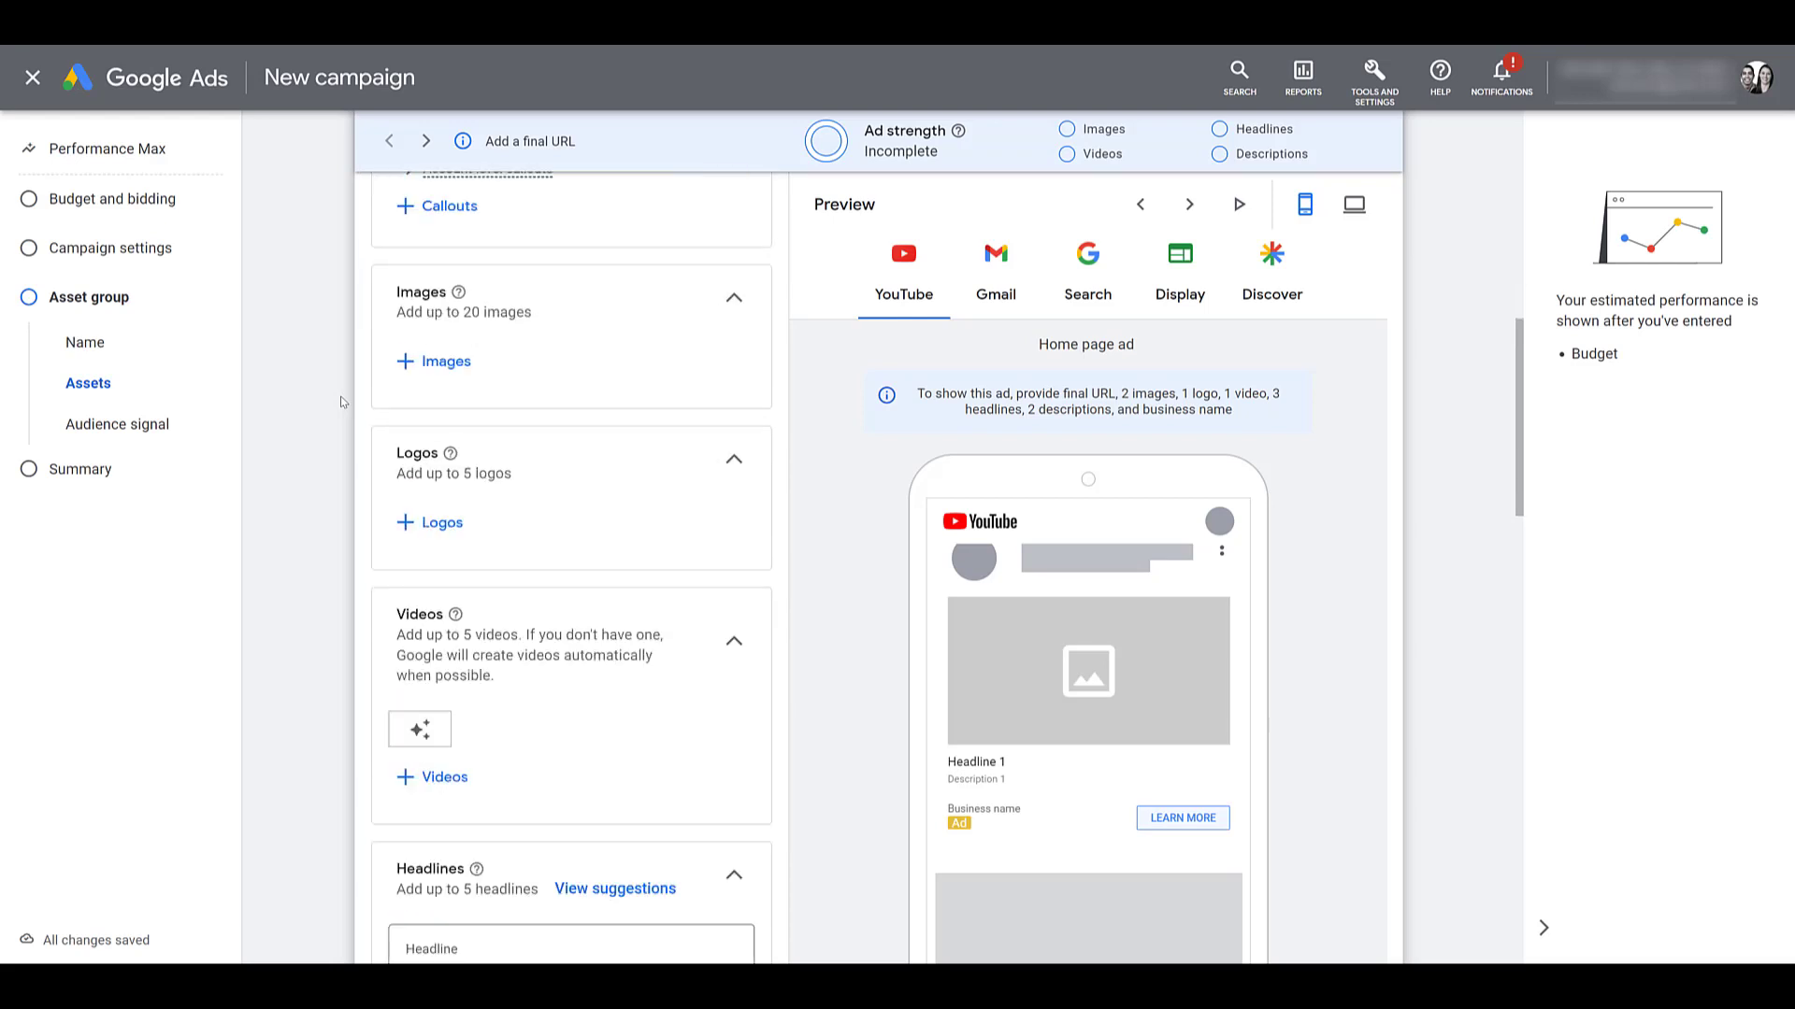
scroll(342, 402, "down", 2)
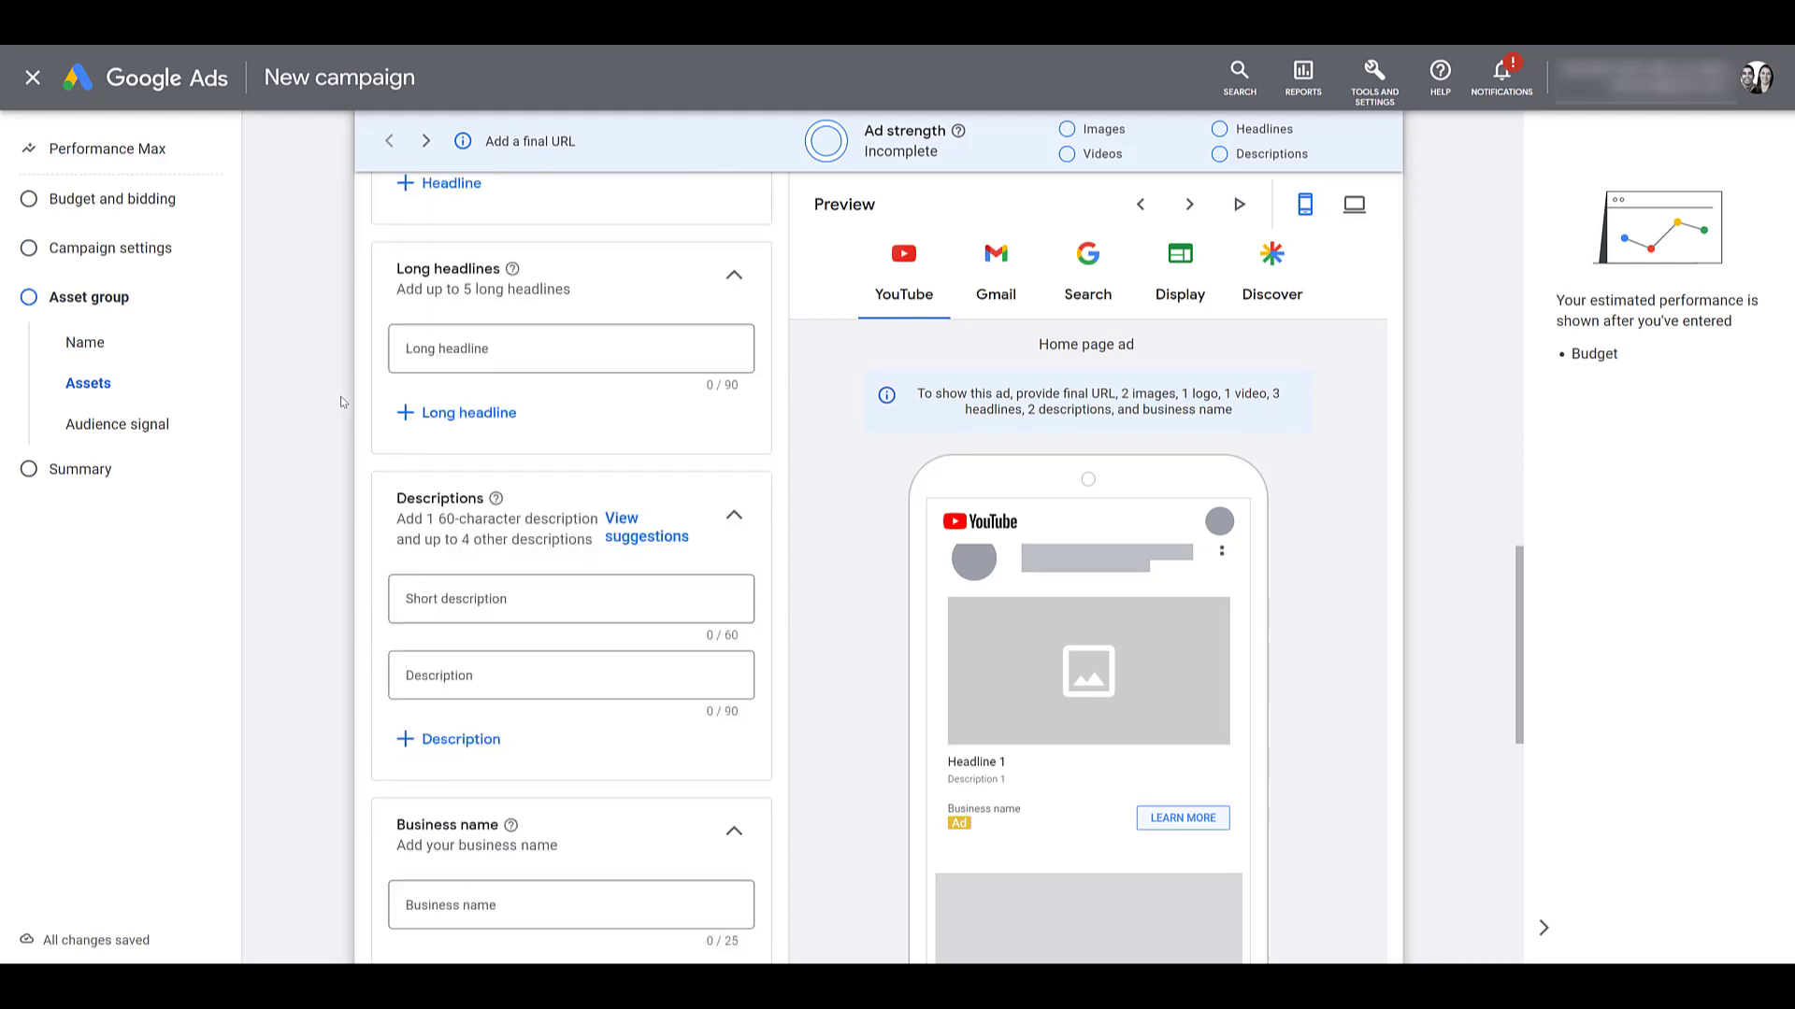
scroll(342, 401, "down", 7)
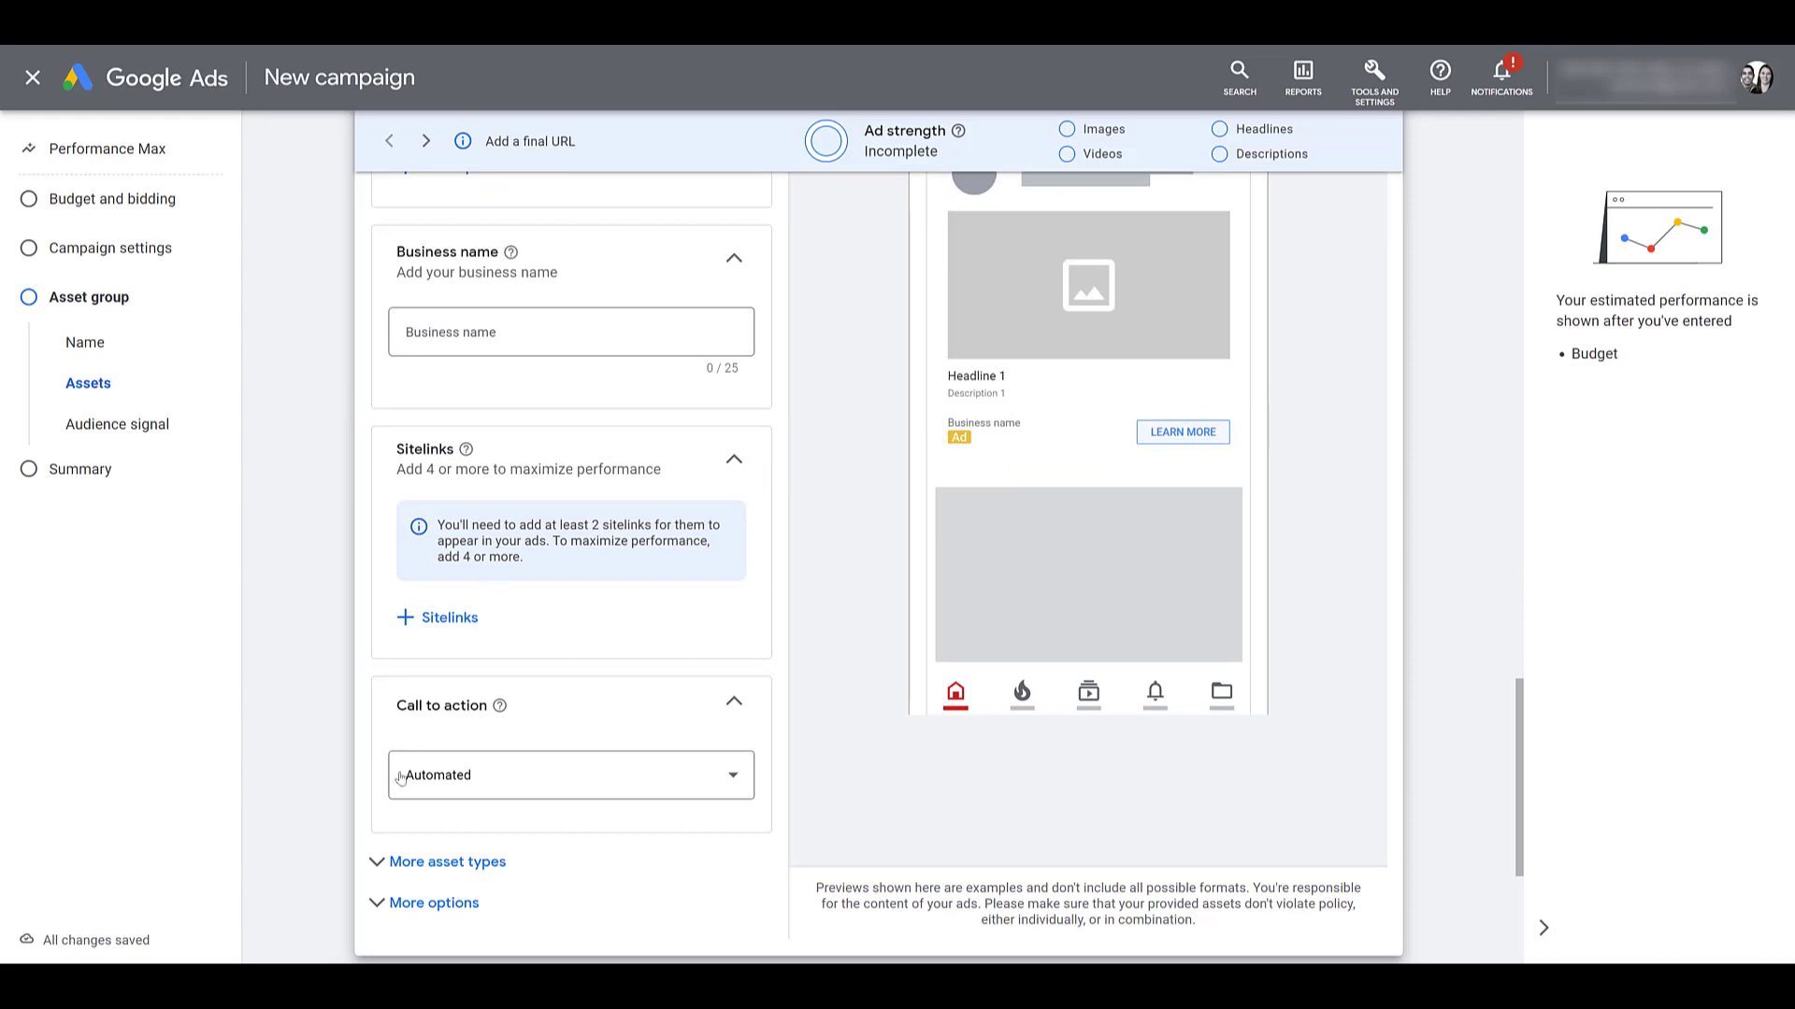
left_click(374, 862)
scroll(324, 673, "down", 5)
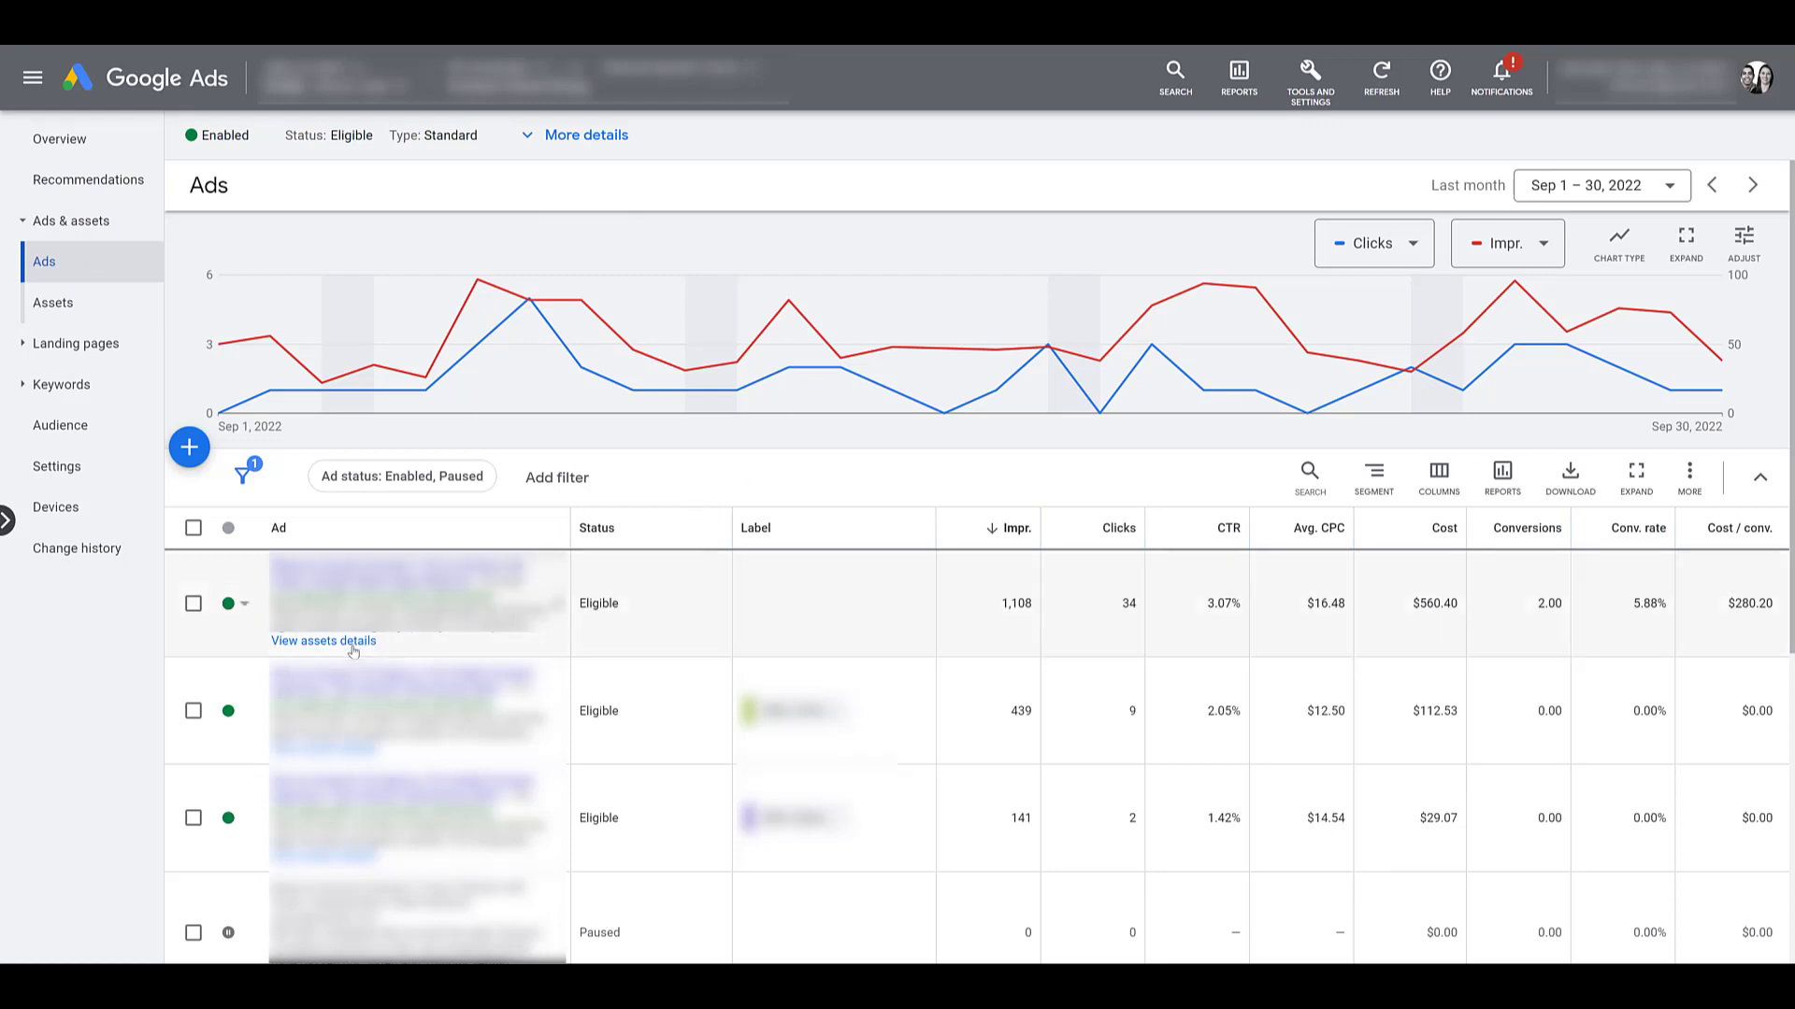
- Open the asset details of the top responsive search ad
left_click(354, 645)
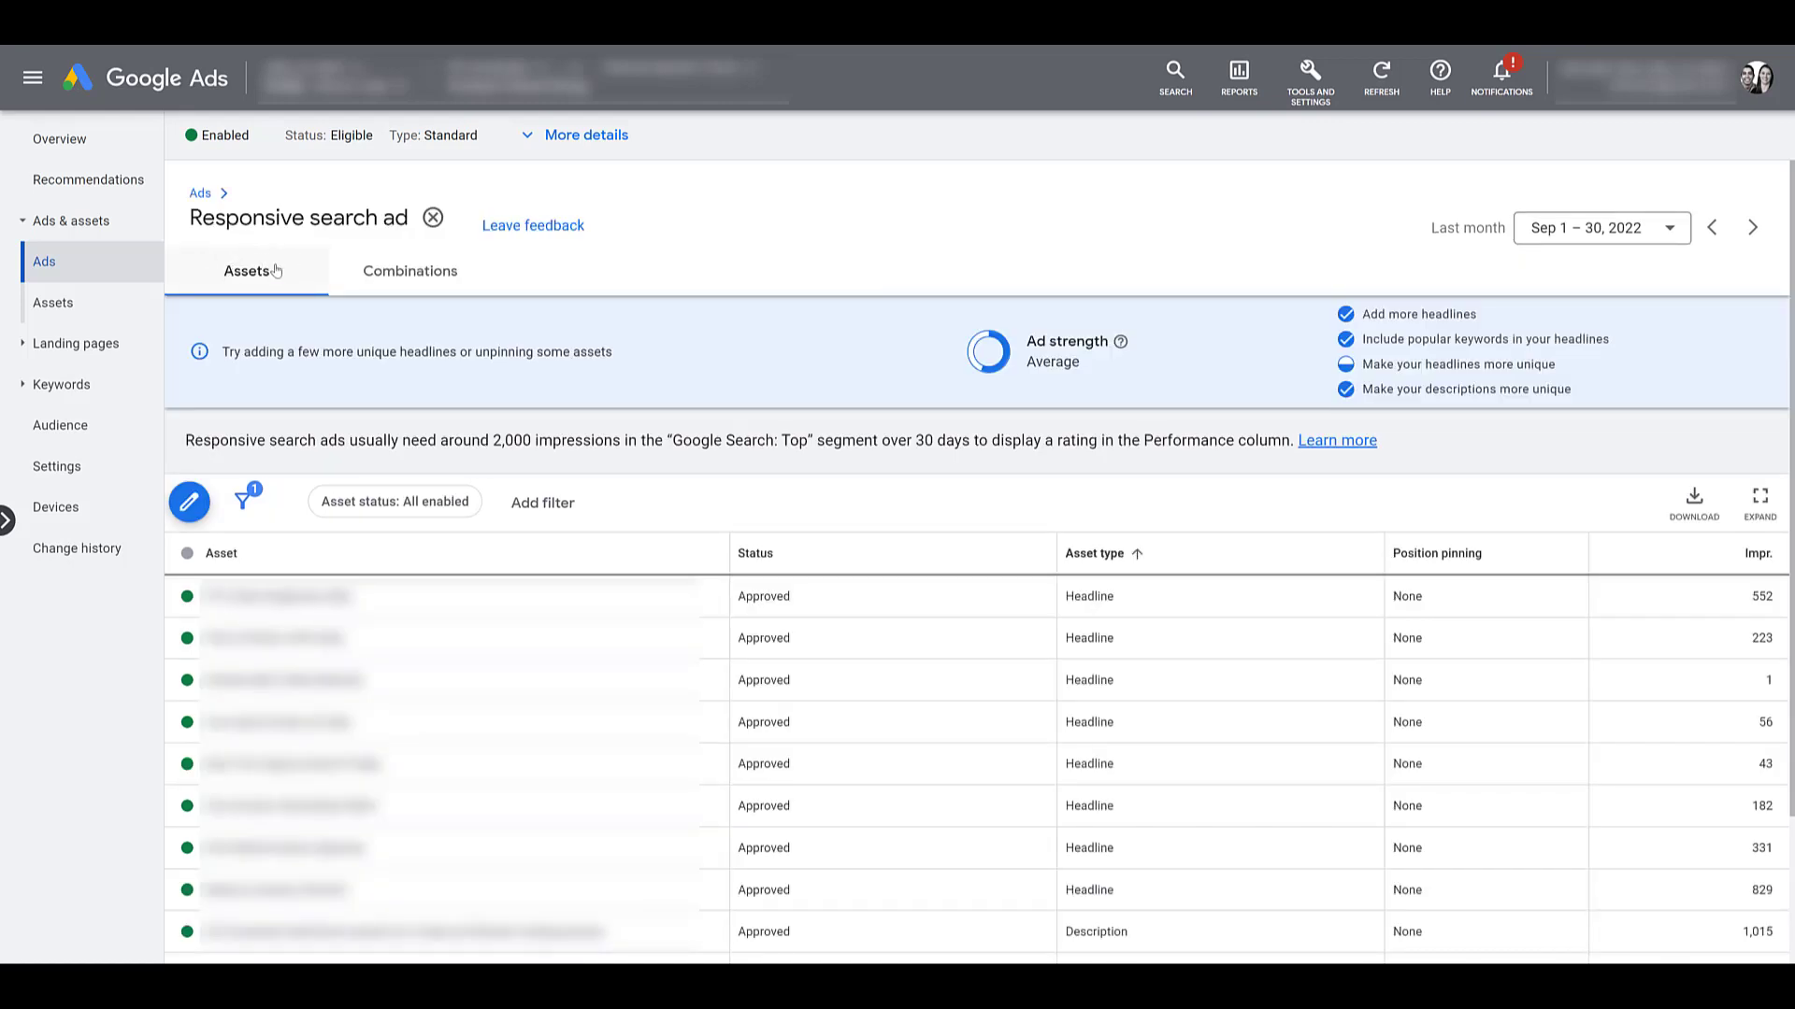
left_click(454, 273)
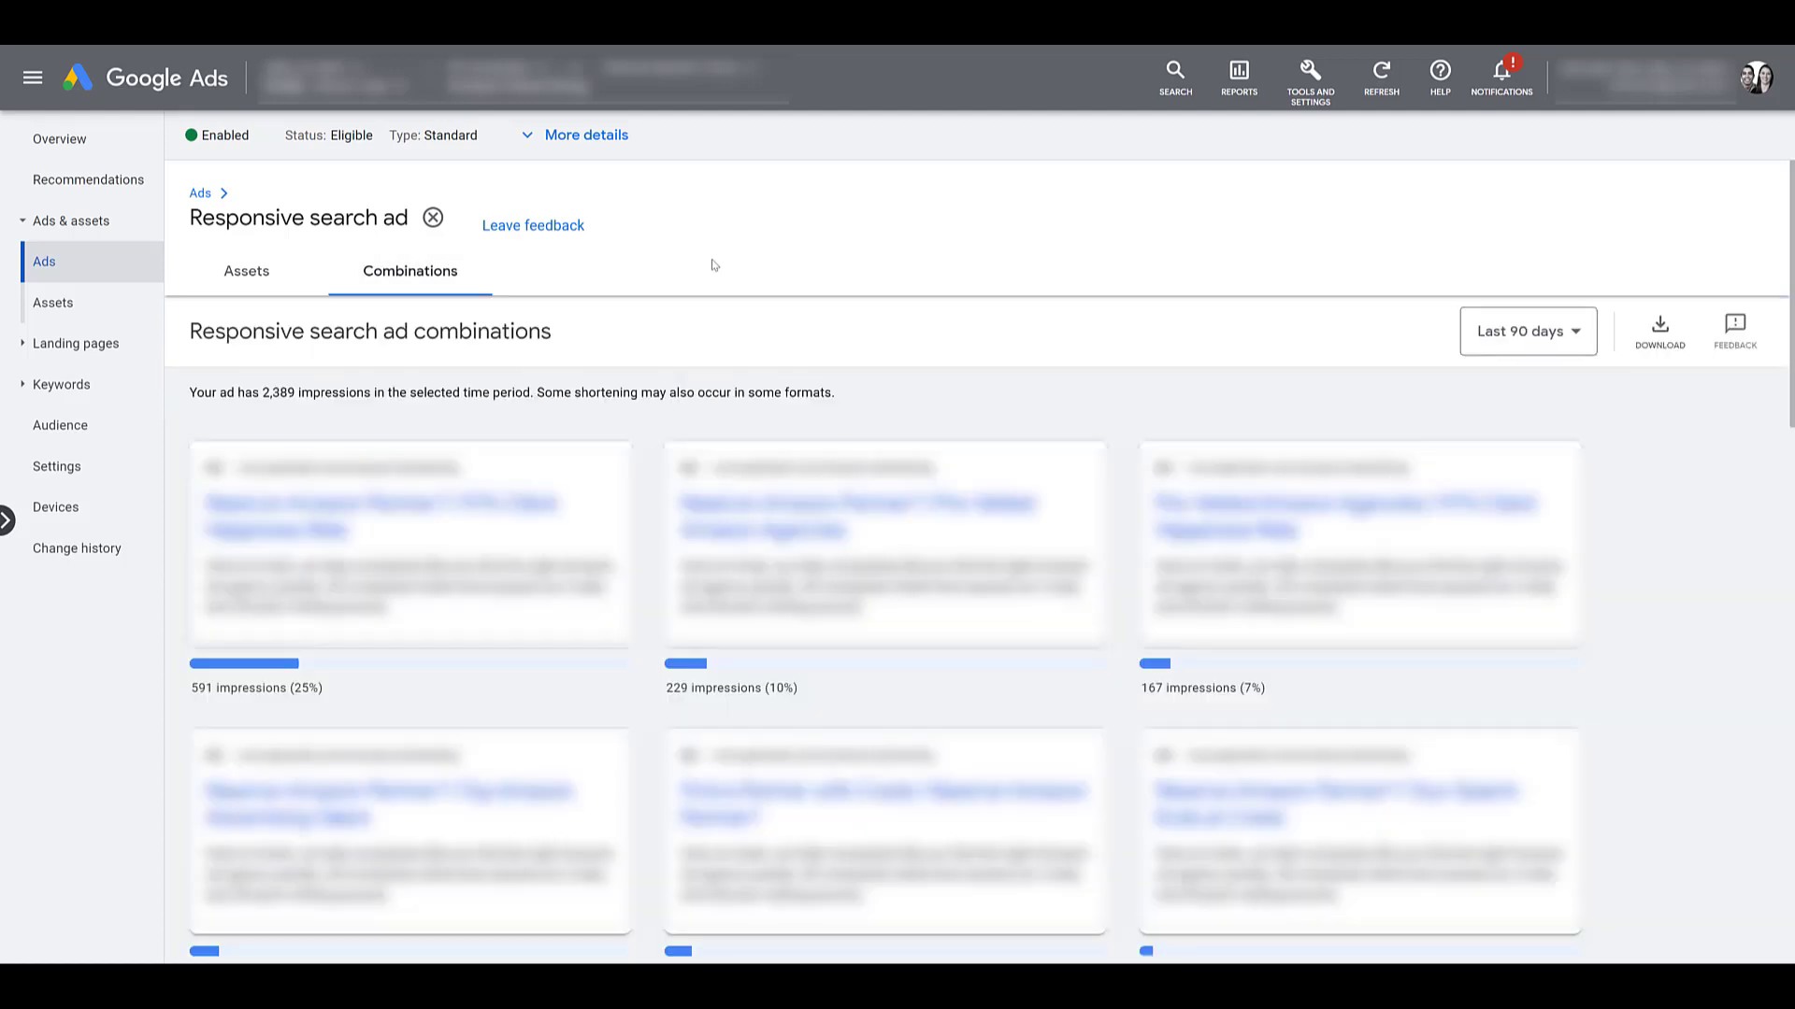